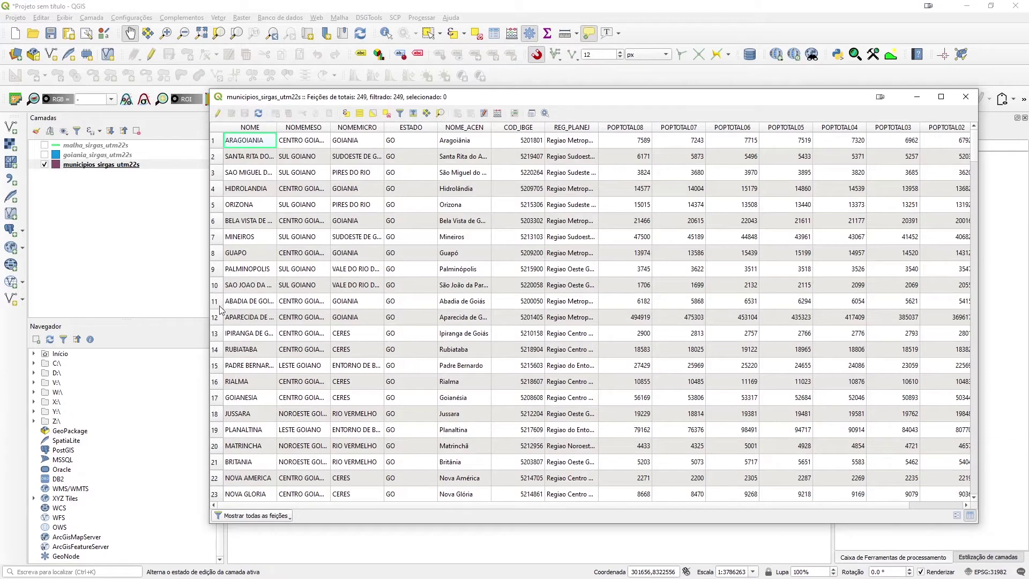
# Select the ARAGOIANIA record in the municipality attribute table and locate the highlighted polygon on the map
pyautogui.click(213, 143)
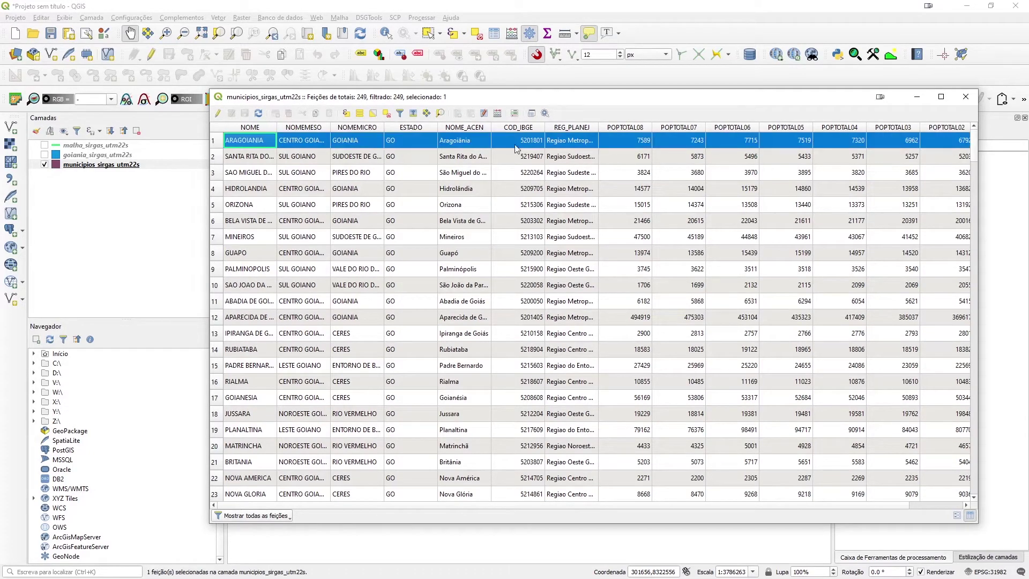
pyautogui.moveTo(582, 99); pyautogui.dragTo(595, 467)
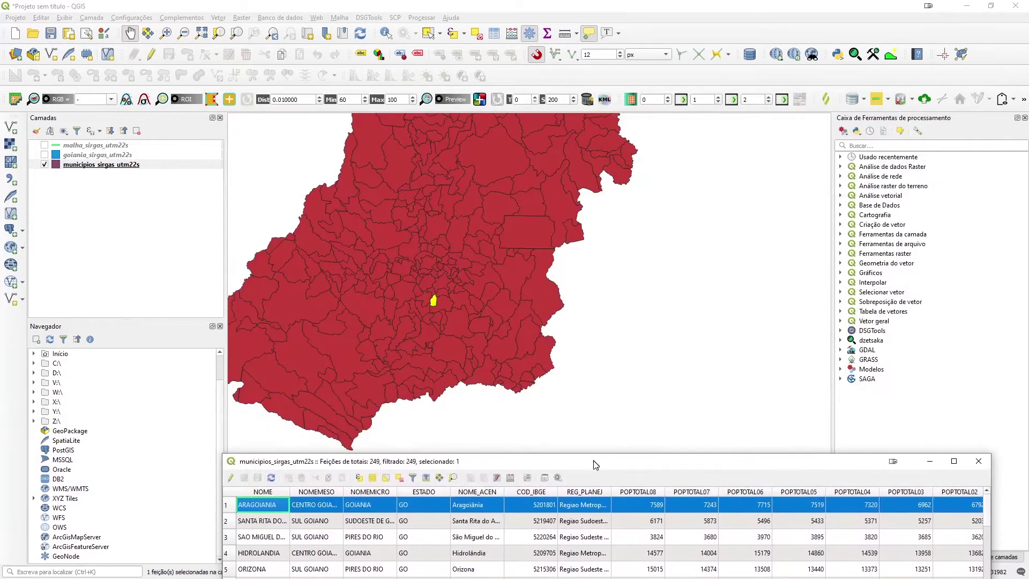
pyautogui.scroll(2, 455, 308)
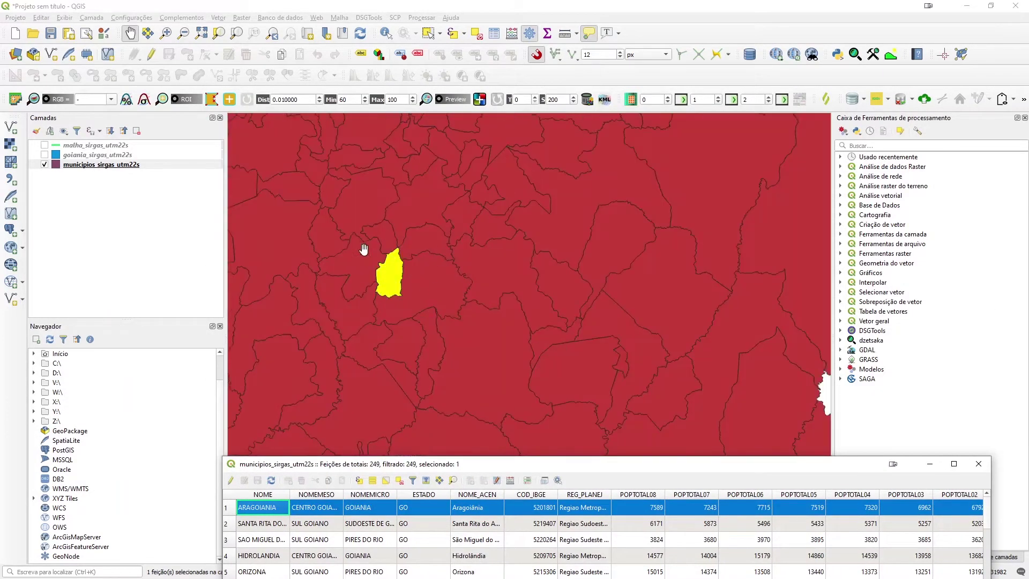
pyautogui.scroll(-1, 383, 284)
pyautogui.scroll(-1, 382, 284)
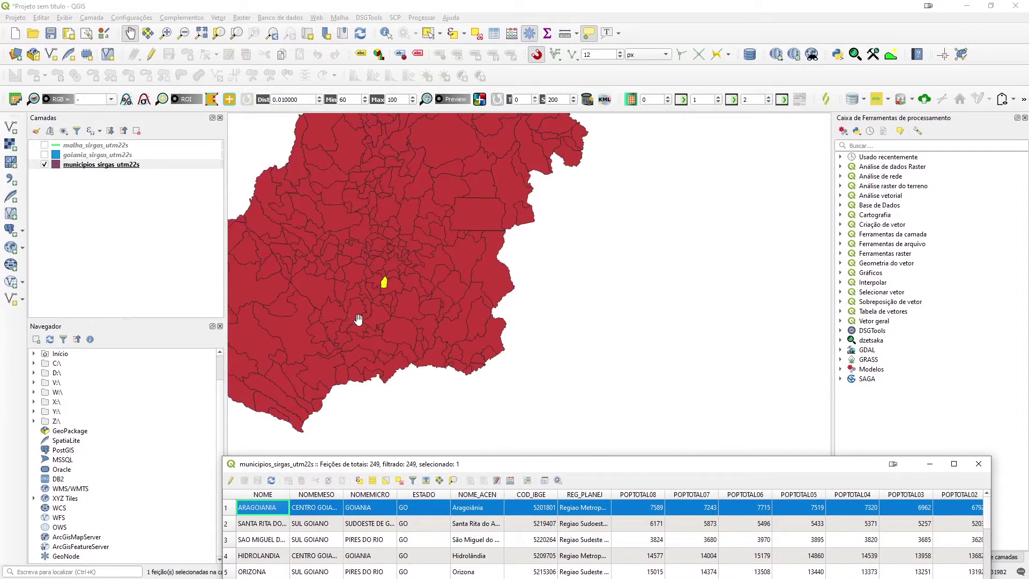
# Sort the attribute table by POPTOTAL08 in ascending order and look through the records
pyautogui.moveTo(477, 466); pyautogui.dragTo(321, 118)
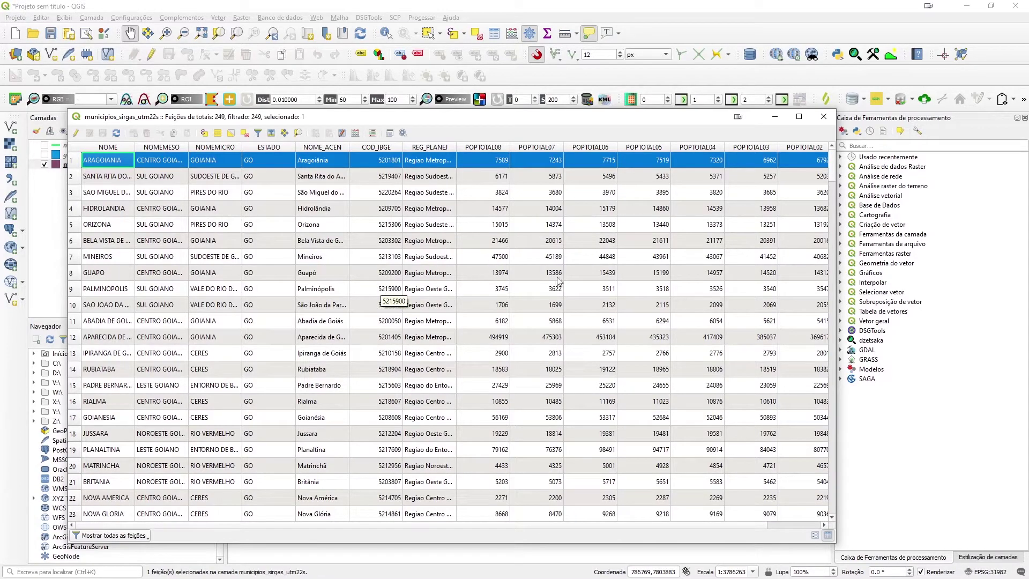
pyautogui.scroll(-6, 583, 291)
pyautogui.scroll(6, 583, 292)
pyautogui.click(477, 149)
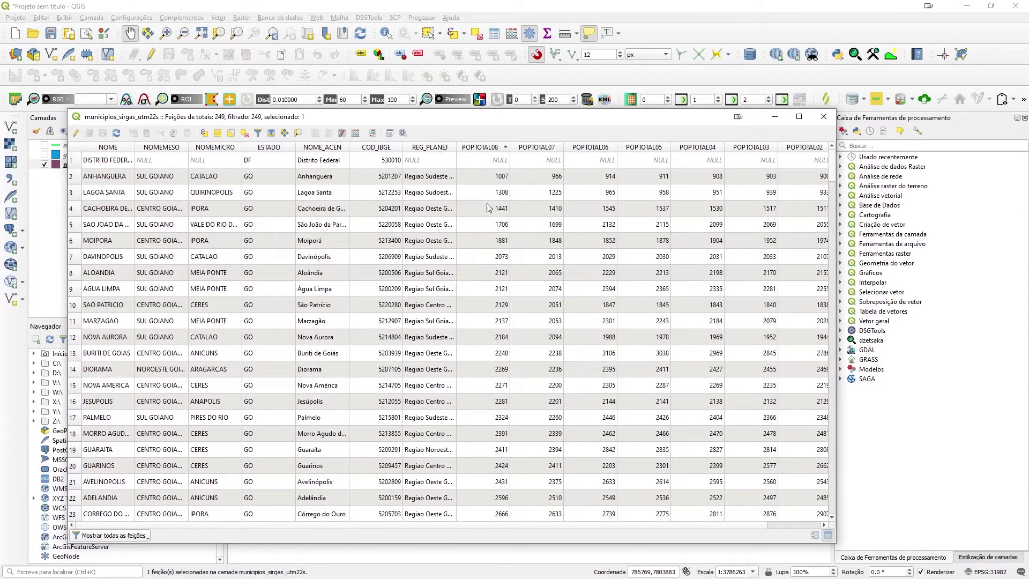
pyautogui.scroll(-9, 489, 207)
pyautogui.scroll(-15, 489, 207)
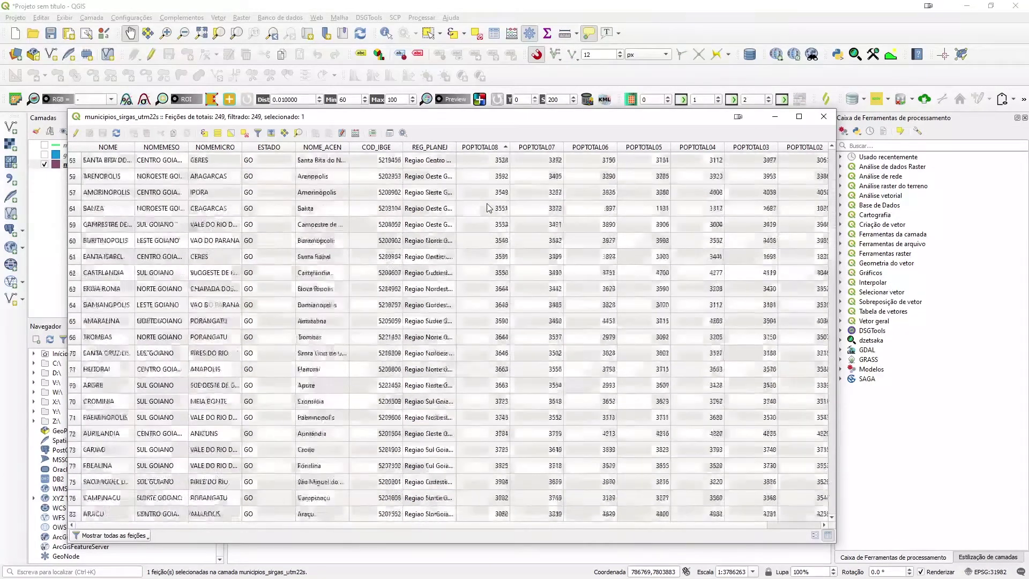
pyautogui.scroll(20, 489, 208)
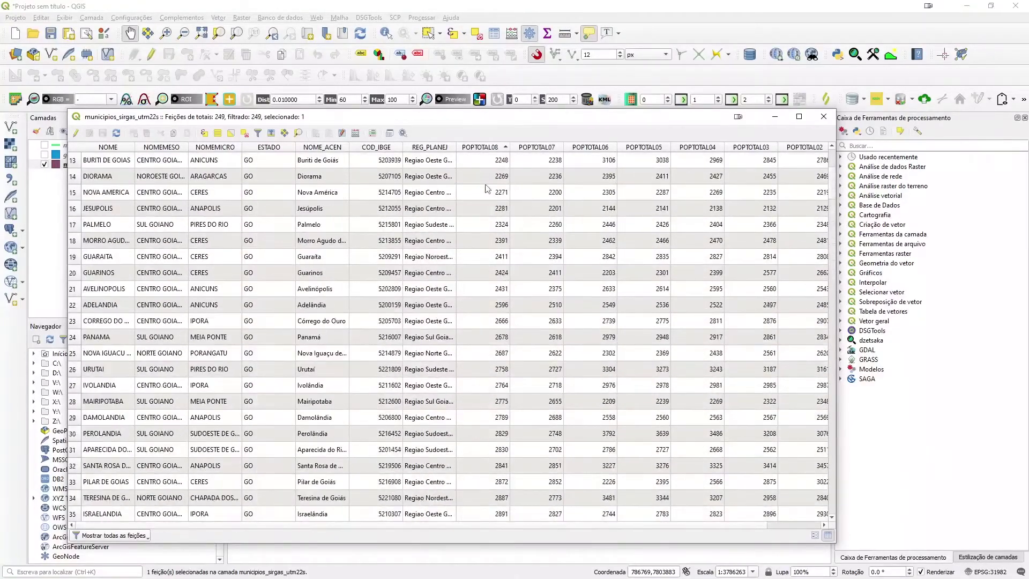
# Sort the table by POPTOTAL08 in descending order and select the first eight records, GOIANIA through TRINDADE
pyautogui.click(481, 149)
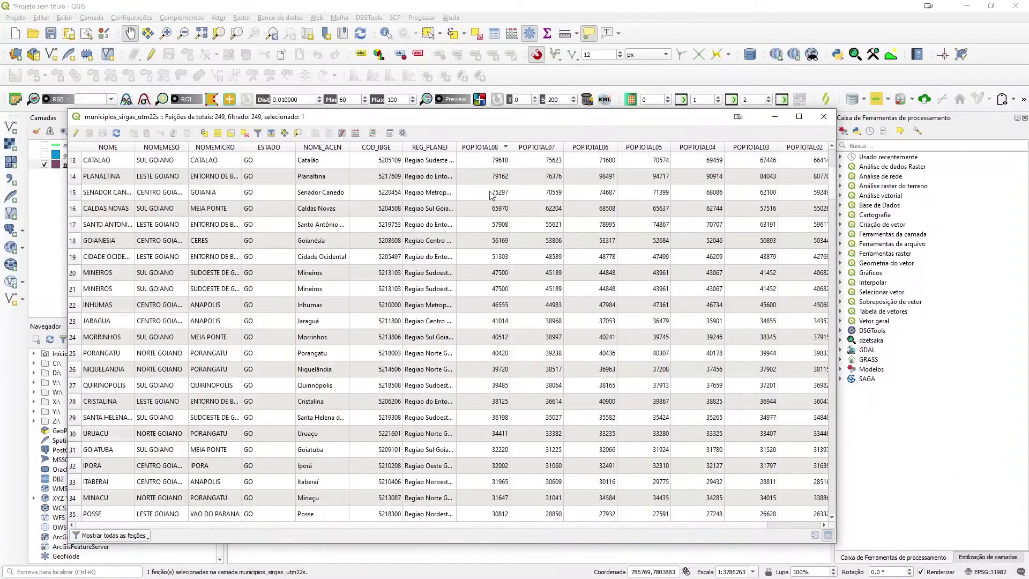
pyautogui.scroll(4, 491, 194)
pyautogui.click(77, 162)
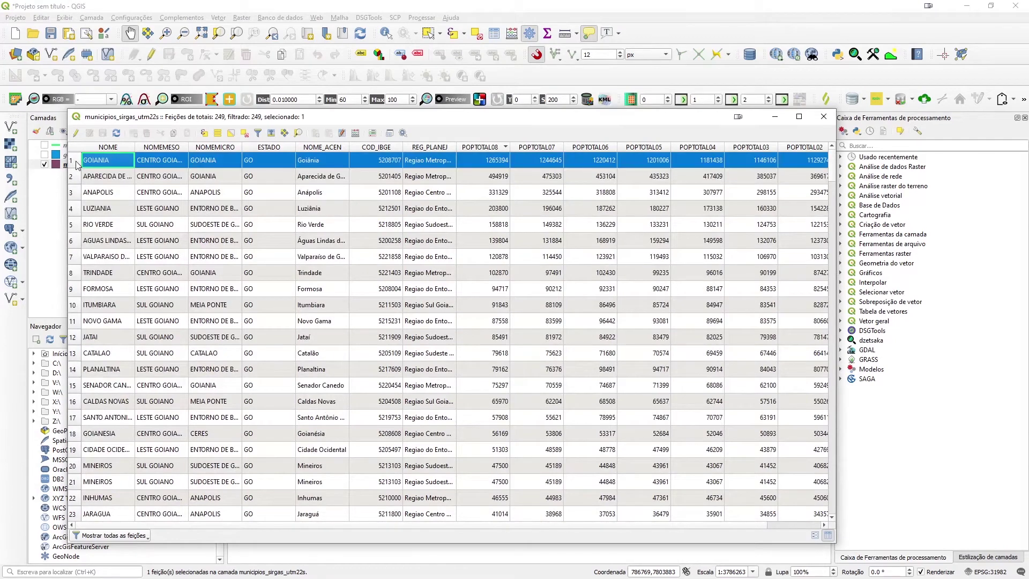
pyautogui.keyDown('shift'); pyautogui.click(74, 342); pyautogui.keyUp('shift')
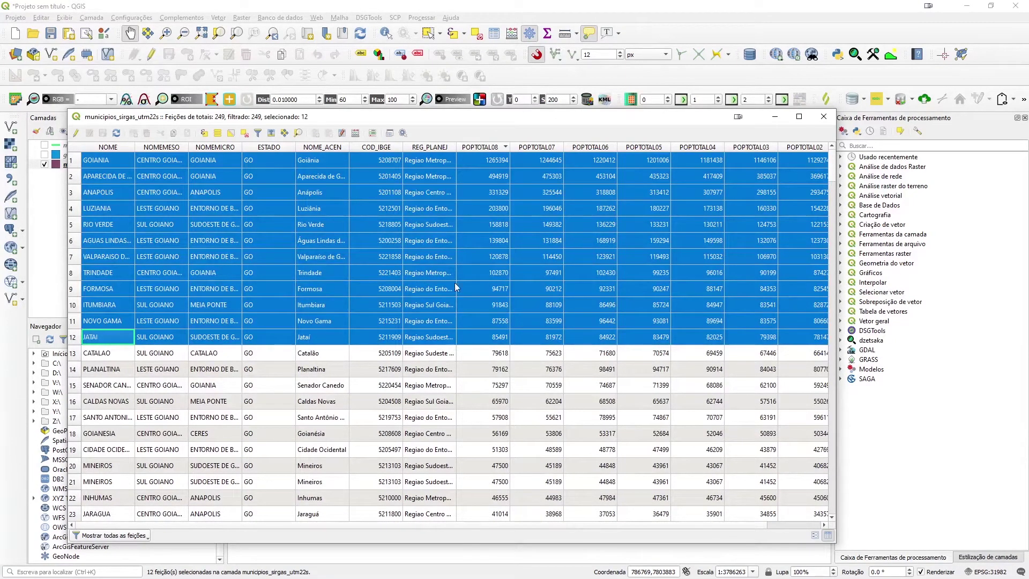
pyautogui.click(75, 273)
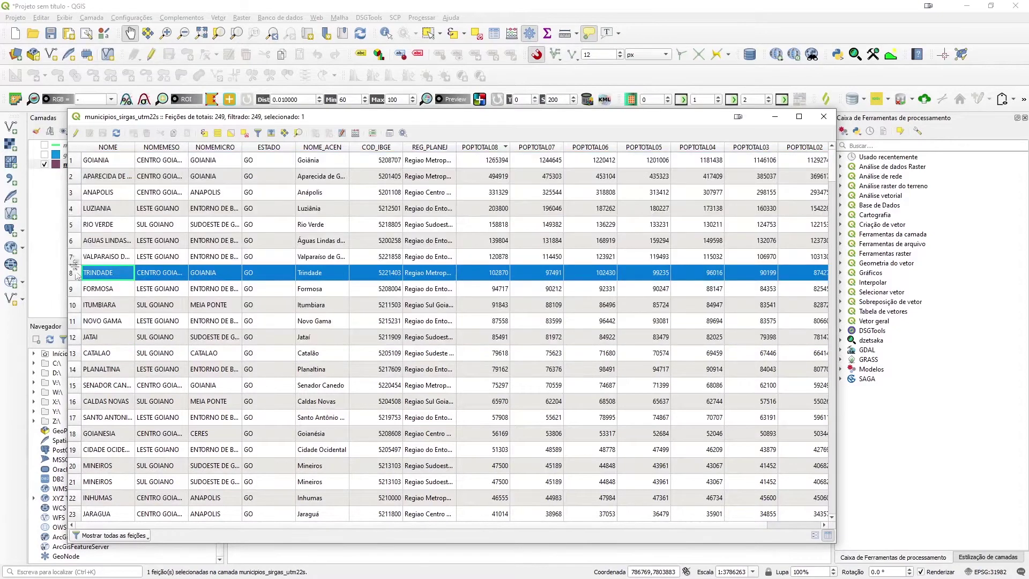
pyautogui.keyDown('shift'); pyautogui.click(77, 162); pyautogui.keyUp('shift')
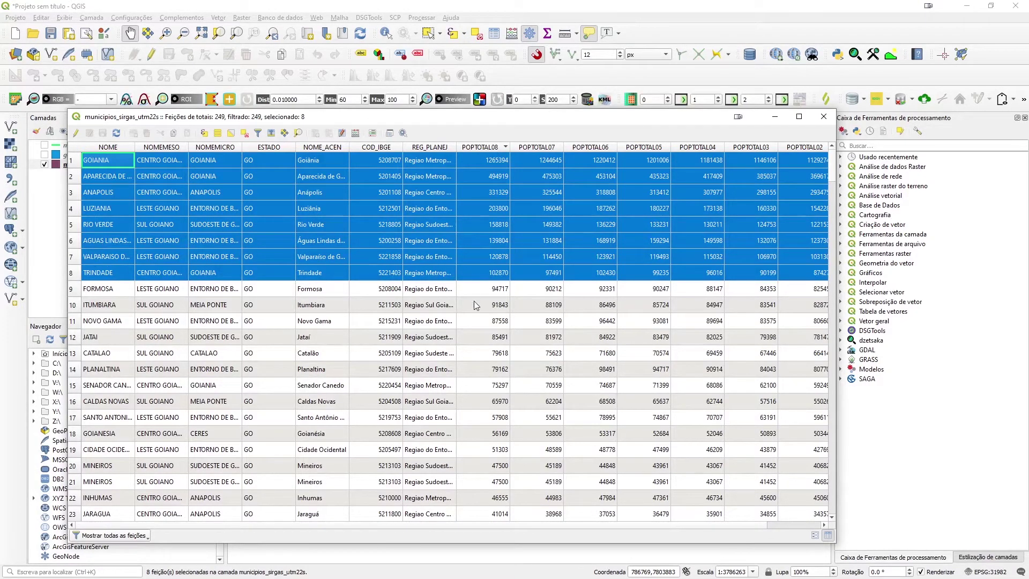
# Uncover the map and examine where the selected municipalities are located
pyautogui.moveTo(554, 125); pyautogui.dragTo(573, 450)
pyautogui.scroll(-1, 421, 292)
pyautogui.click(460, 287)
pyautogui.scroll(1, 460, 287)
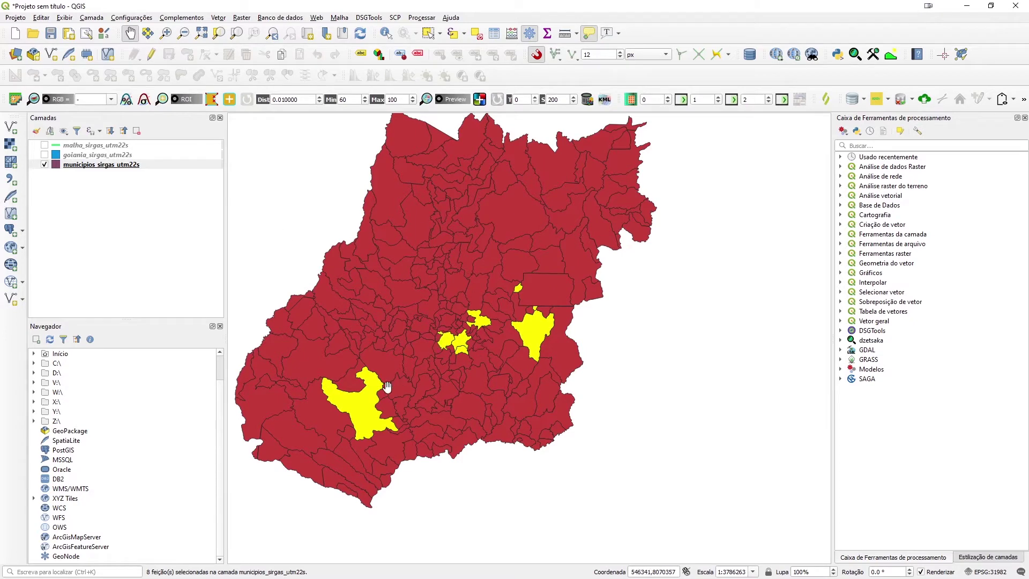
pyautogui.moveTo(392, 398)
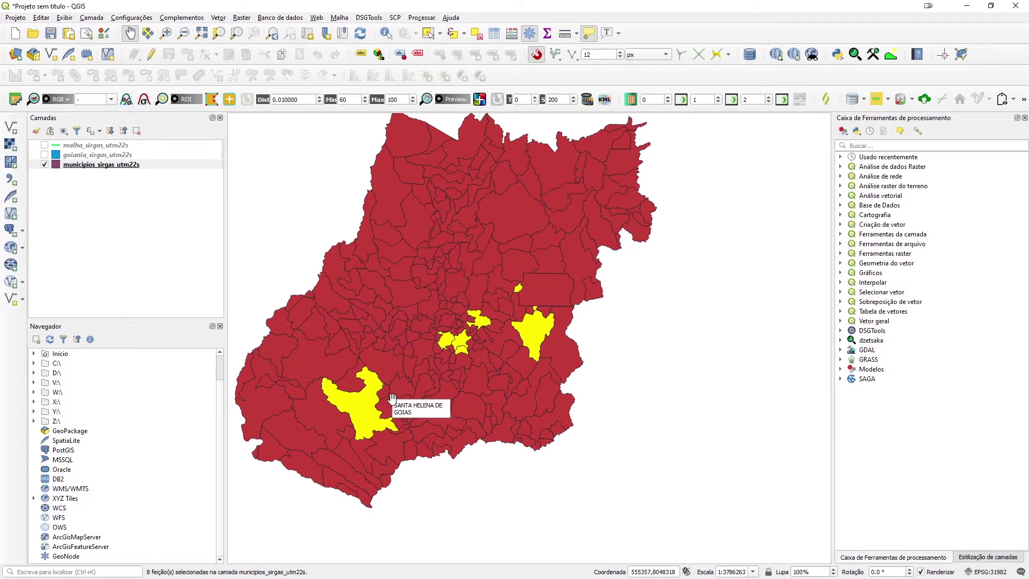
# Select the second MINEIROS record, in row 21 of the attribute table, and inspect its polygon up close on the map
pyautogui.press('F6')
pyautogui.moveTo(457, 443); pyautogui.dragTo(523, 206)
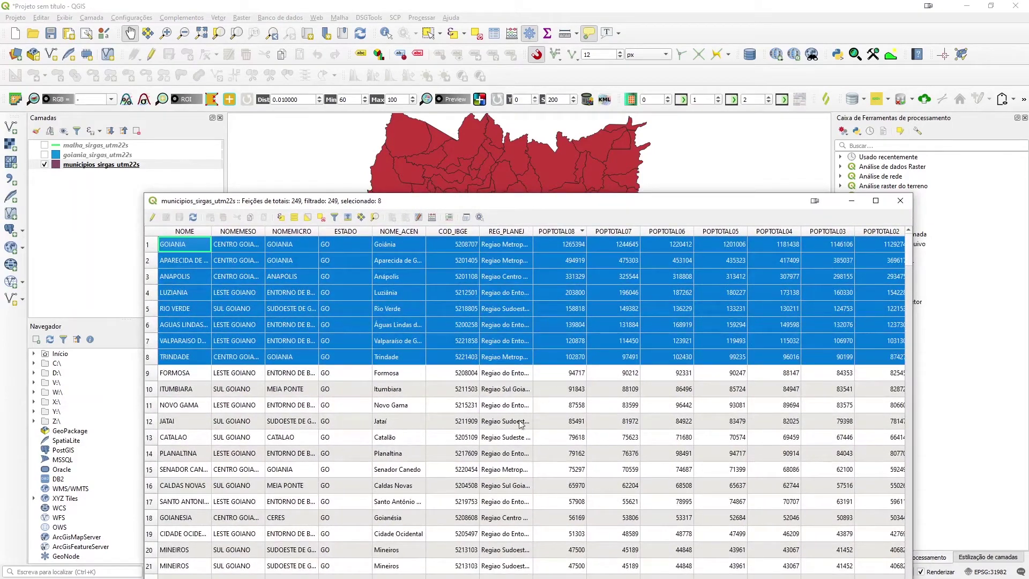
pyautogui.scroll(-2, 560, 403)
pyautogui.scroll(-1, 563, 403)
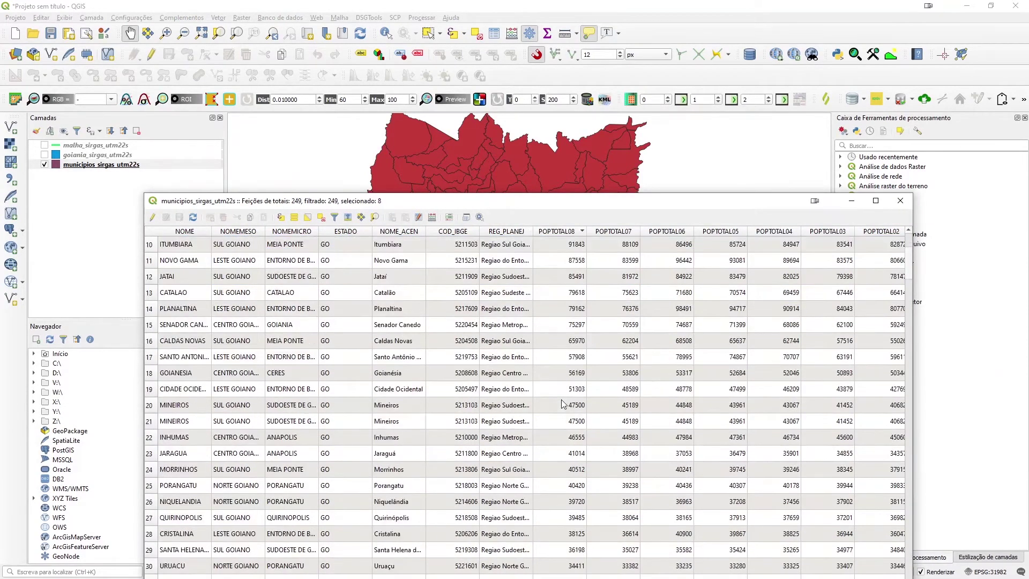
pyautogui.click(150, 421)
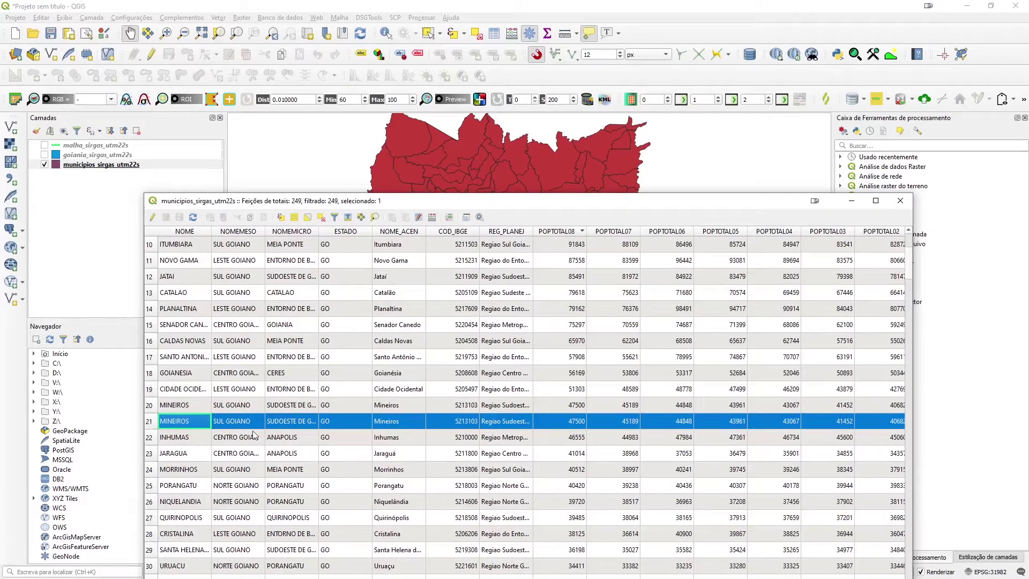
pyautogui.click(498, 9)
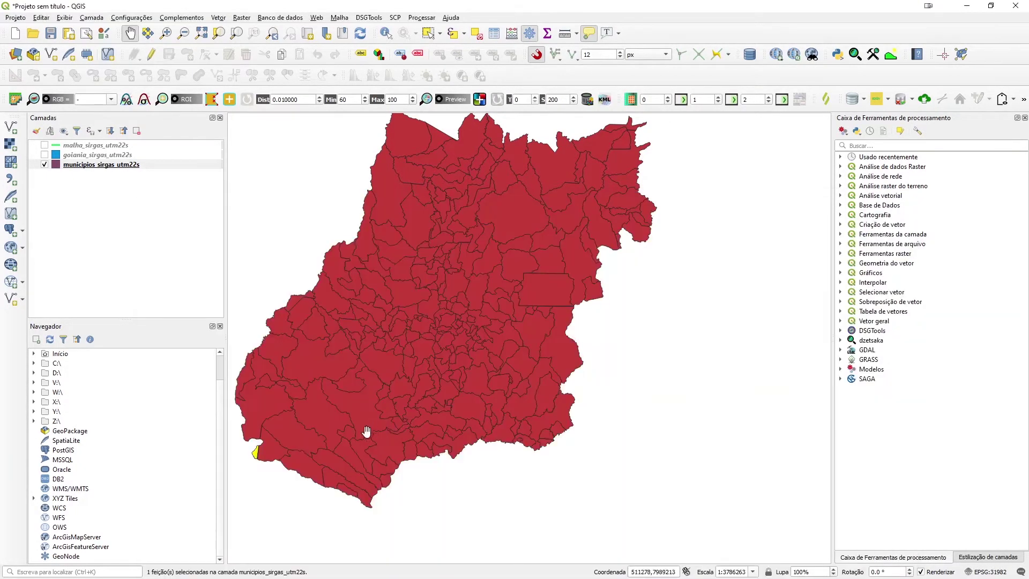
pyautogui.scroll(4, 252, 462)
pyautogui.moveTo(320, 398); pyautogui.dragTo(499, 441)
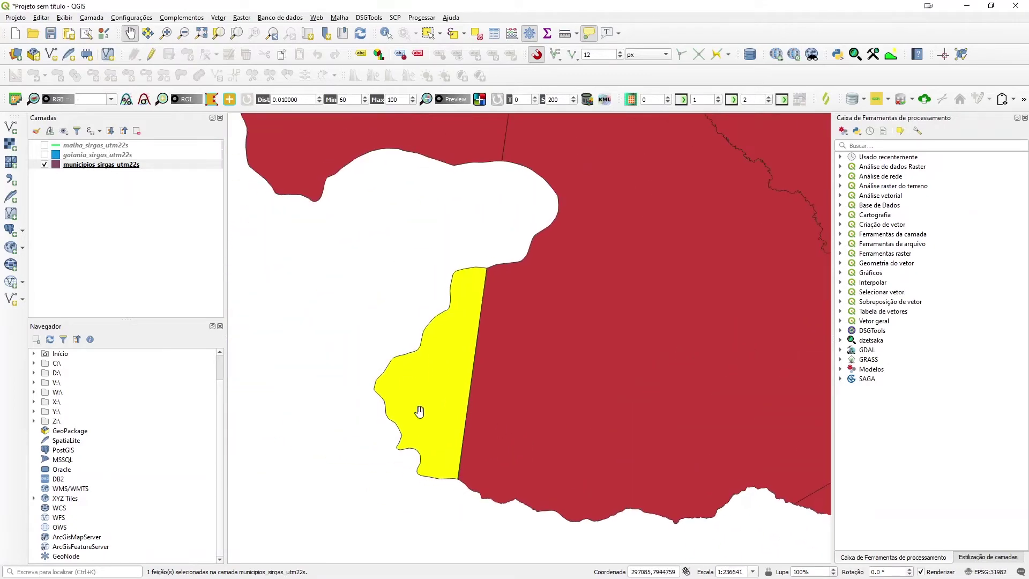
# Close the attribute table and clear the feature selection
pyautogui.hotkey('alt', 'Tab')
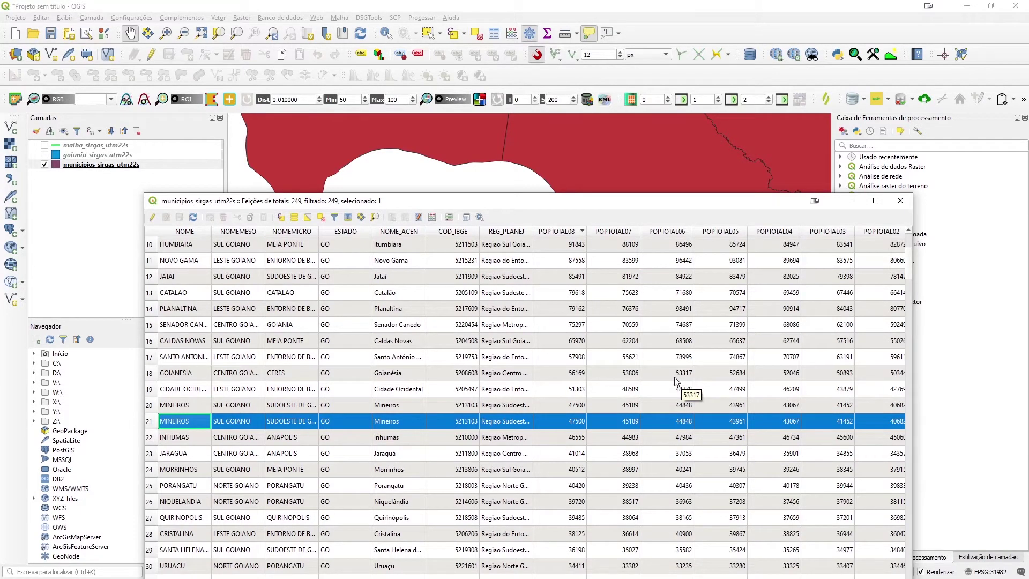
pyautogui.click(901, 201)
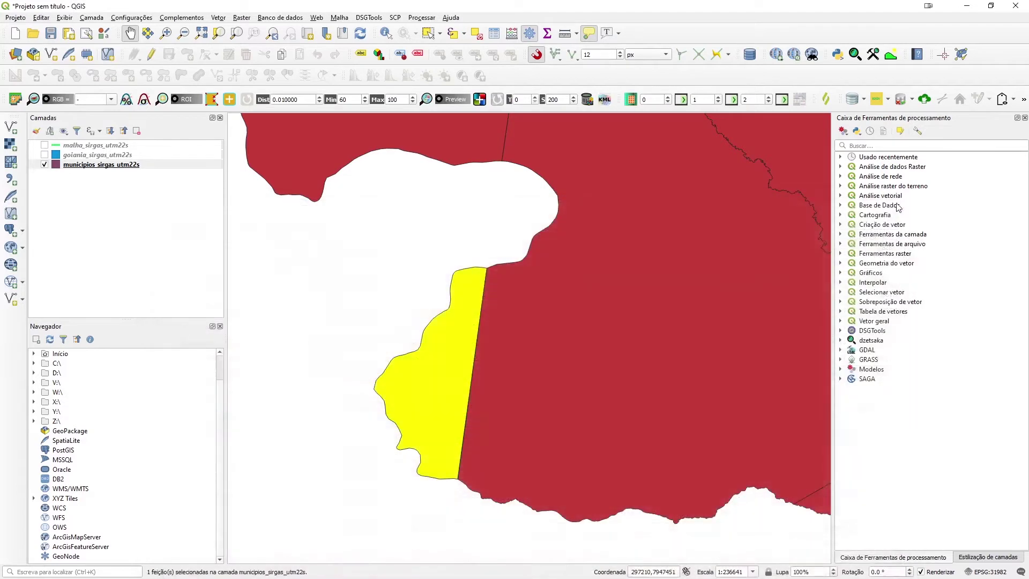
pyautogui.click(477, 35)
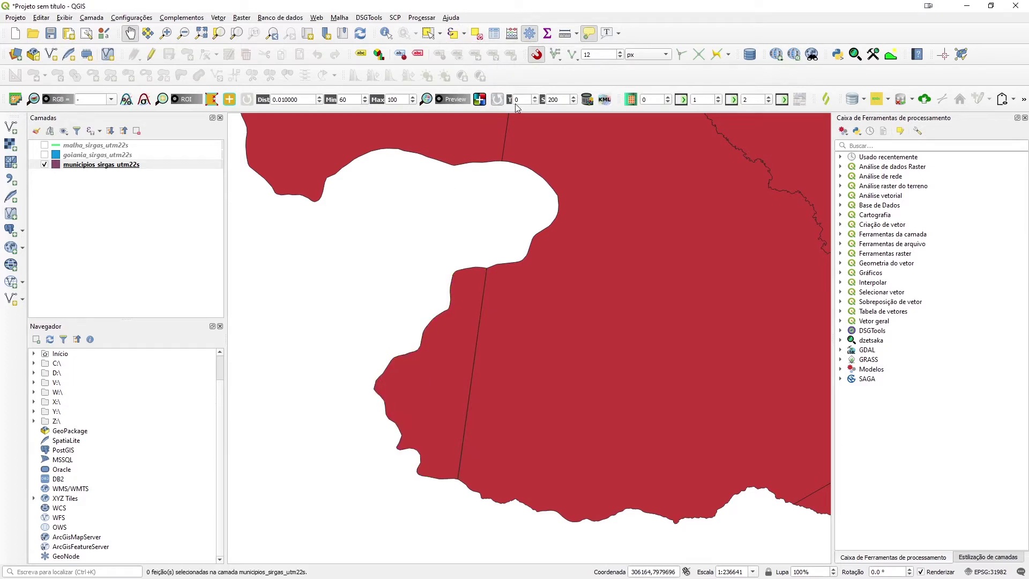
# Identify the Rio Verde municipality on the map, read its attributes, and close the results
pyautogui.click(385, 33)
pyautogui.scroll(-2, 353, 308)
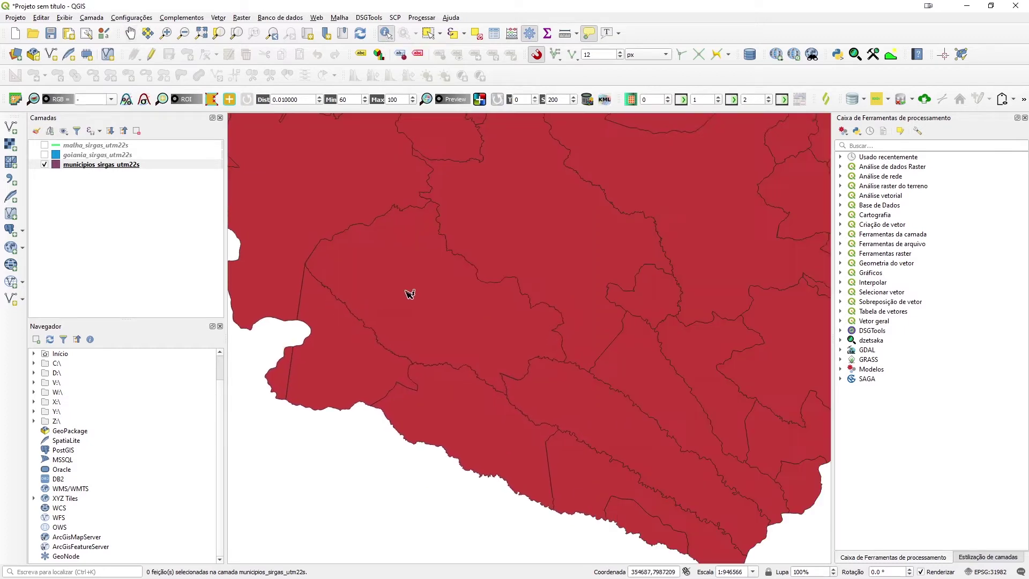
pyautogui.scroll(-1, 410, 292)
pyautogui.scroll(1, 450, 252)
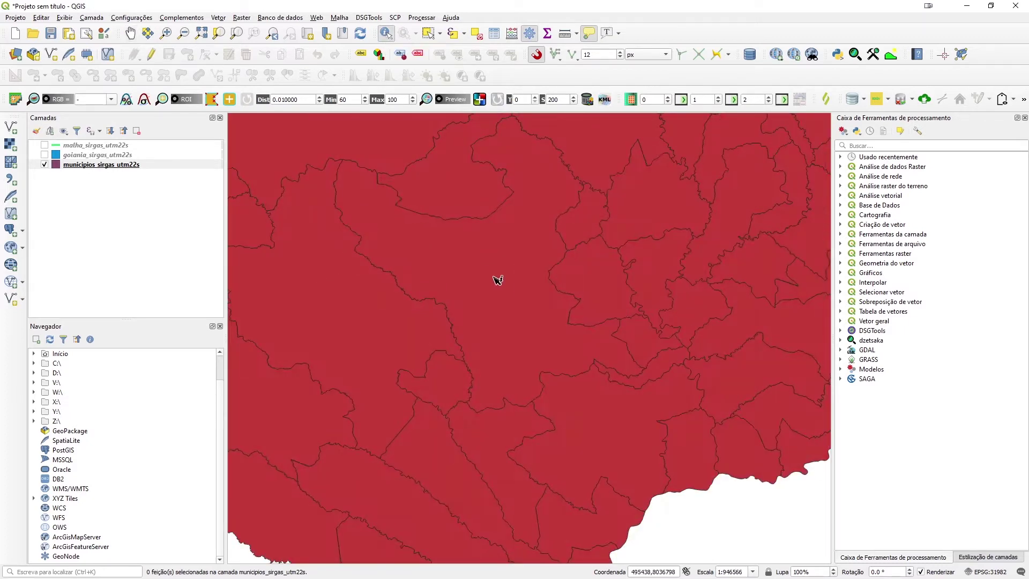
pyautogui.click(519, 285)
pyautogui.moveTo(559, 243); pyautogui.dragTo(554, 197)
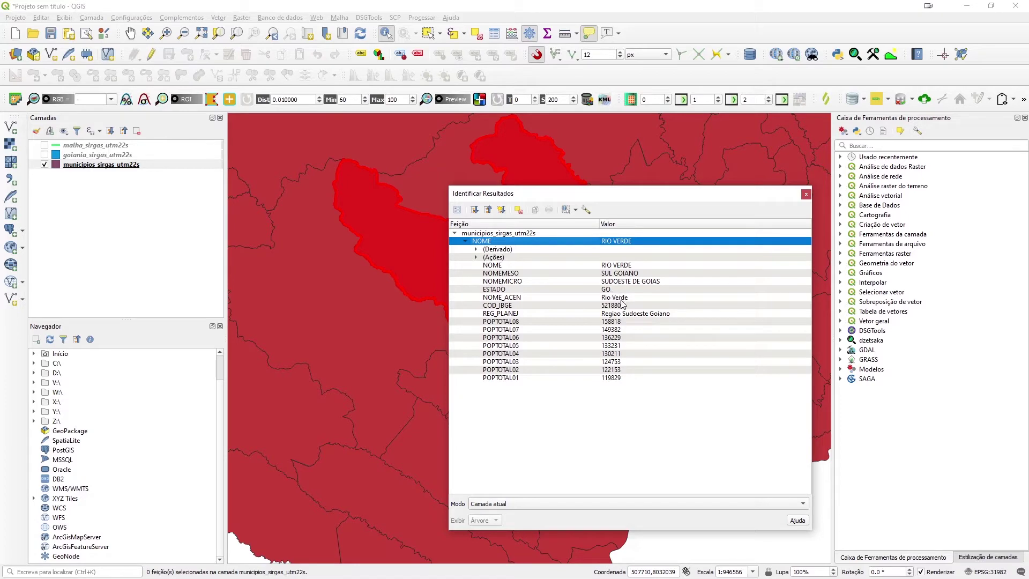
pyautogui.click(806, 194)
# Identify the Padre Bernardo, Planaltina, Pirenópolis and Vila Propício municipalities, then close the results and clear the highlight
pyautogui.scroll(-3, 681, 237)
pyautogui.scroll(2, 625, 230)
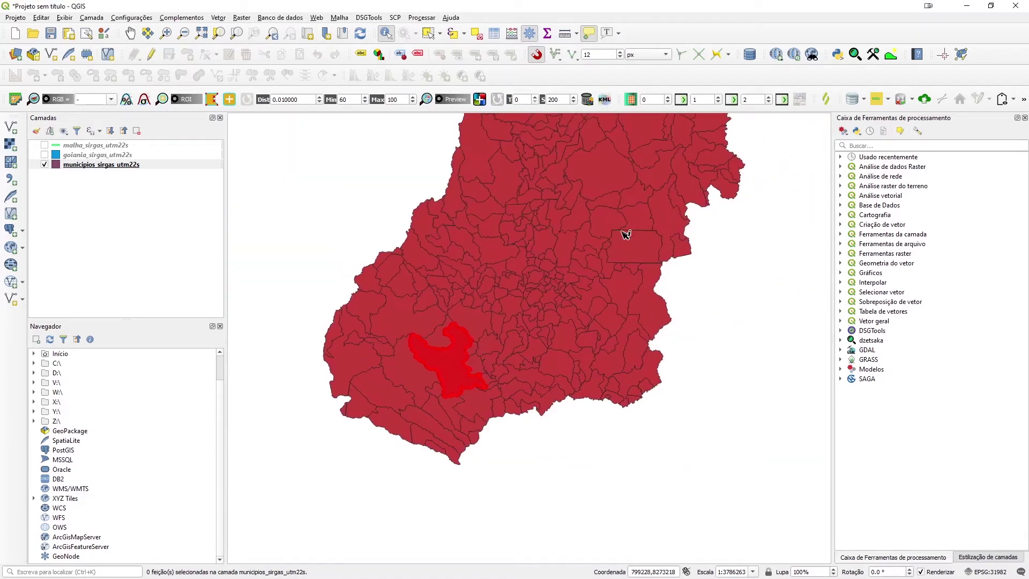
pyautogui.click(586, 209)
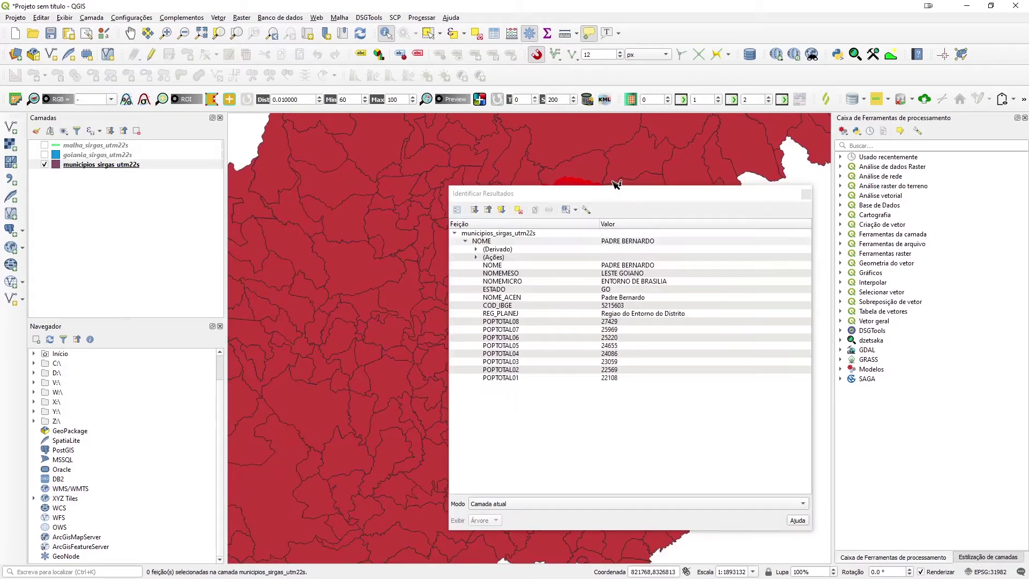
pyautogui.click(652, 207)
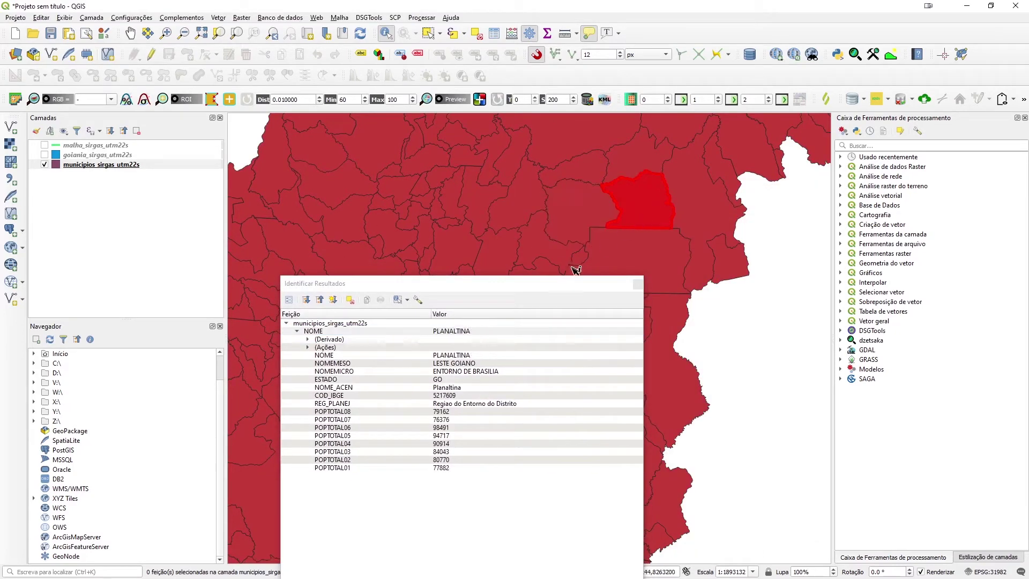
pyautogui.click(504, 258)
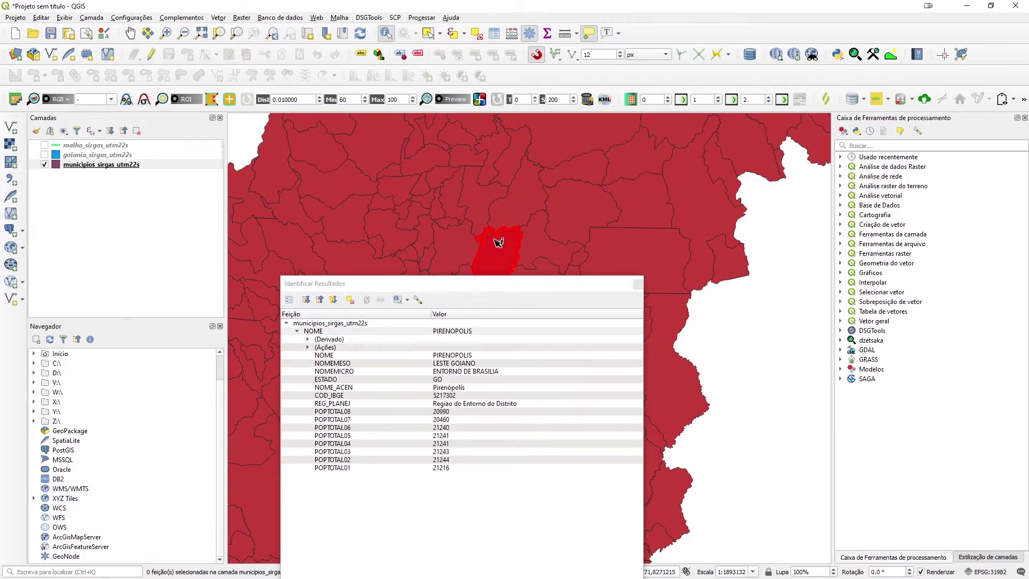
pyautogui.click(519, 213)
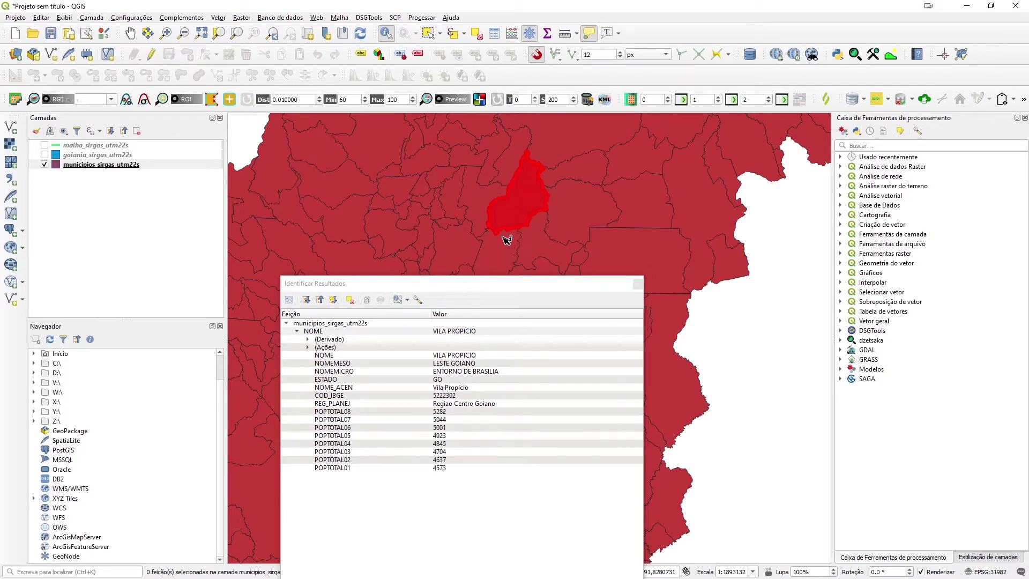
pyautogui.click(504, 252)
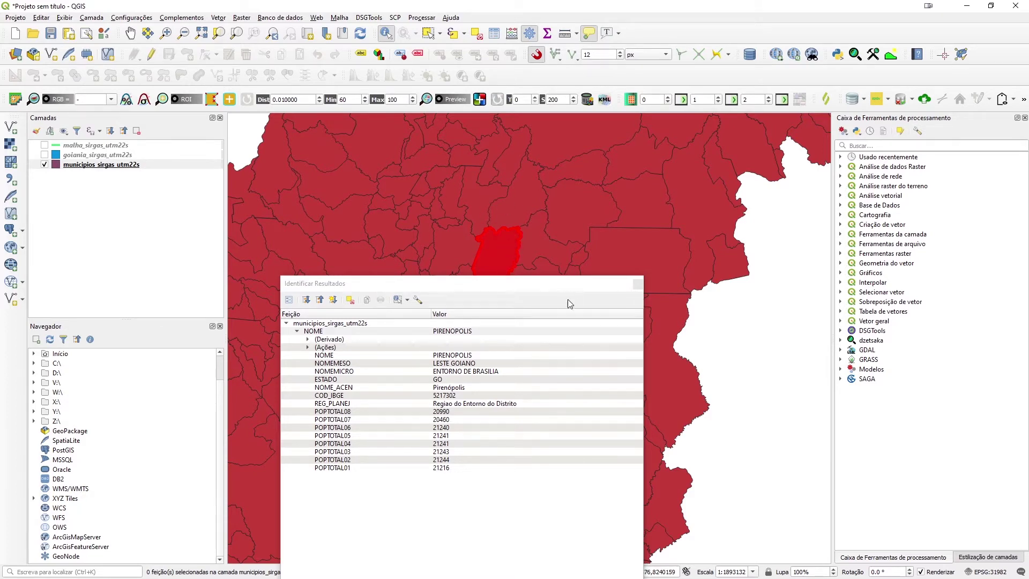
pyautogui.click(638, 284)
pyautogui.click(762, 346)
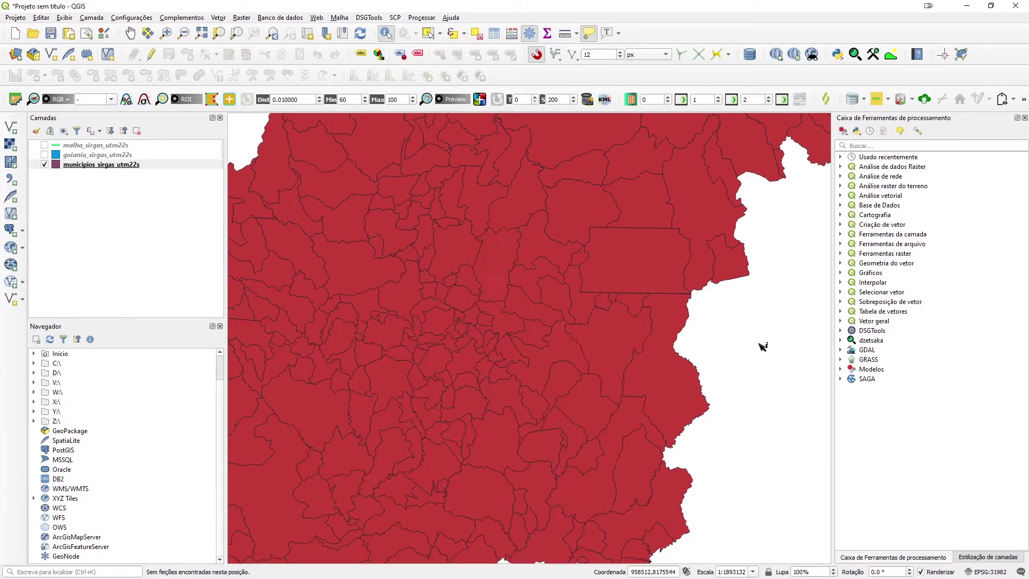
# Select single municipalities on the map one at a time, including the northernmost one and the large one in the north-central area
pyautogui.scroll(-1, 762, 346)
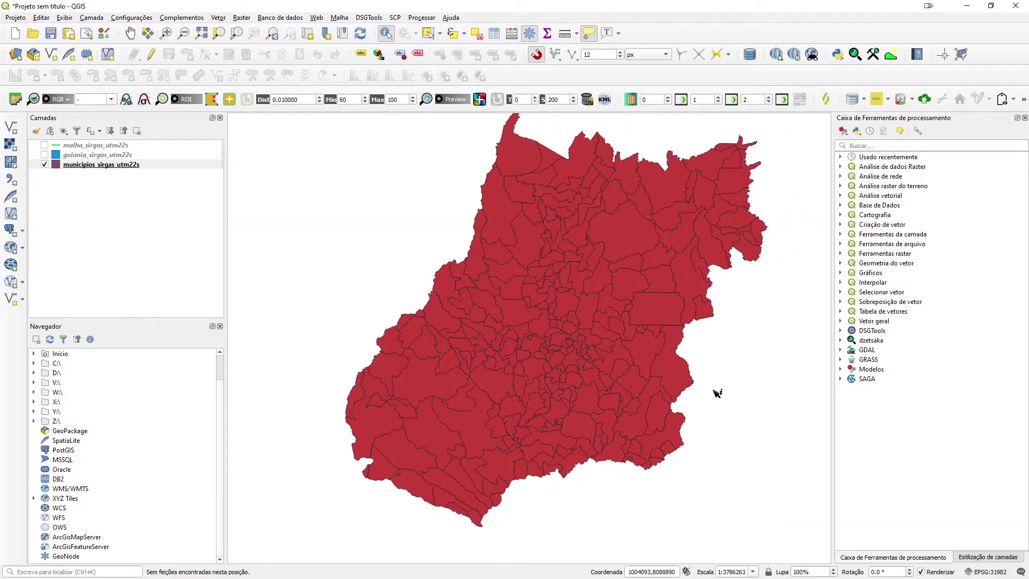
pyautogui.moveTo(642, 284)
pyautogui.click(429, 35)
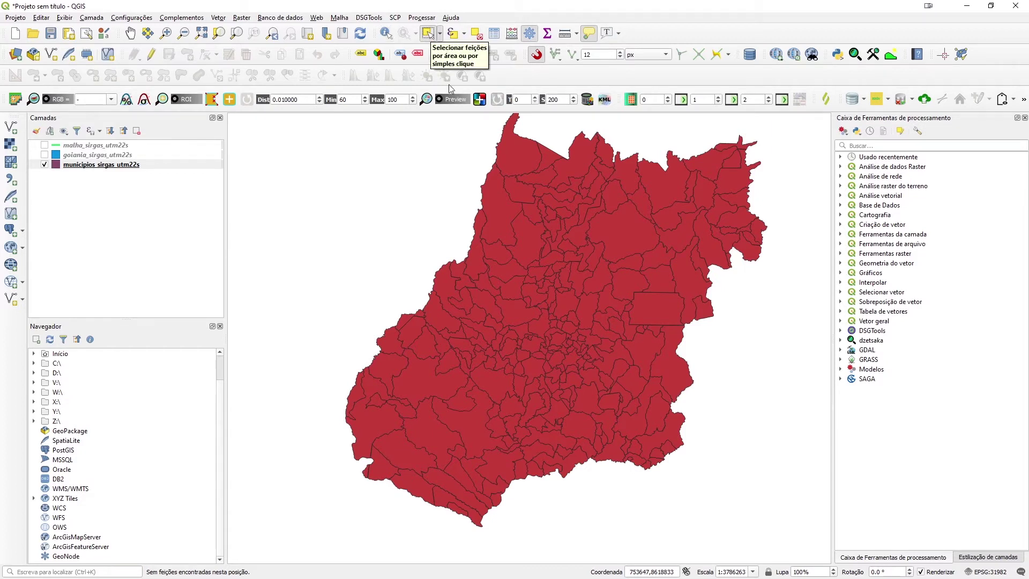
pyautogui.click(495, 218)
pyautogui.click(523, 151)
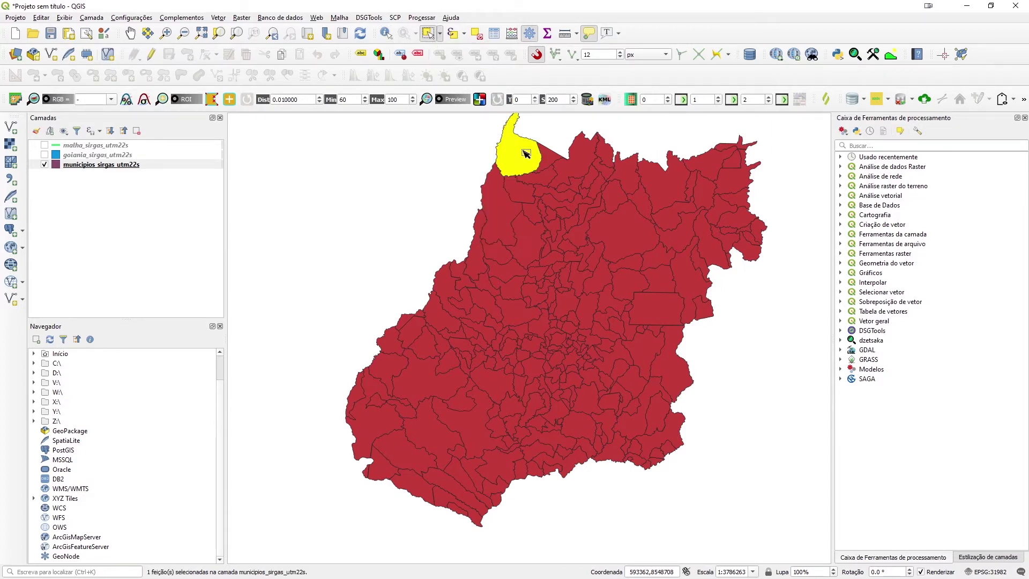
pyautogui.click(625, 222)
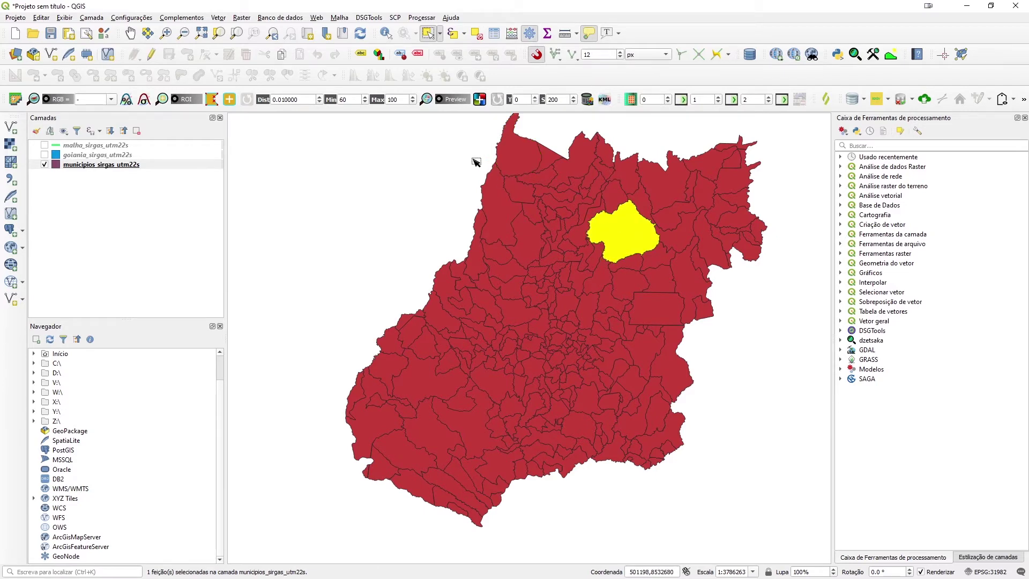
# Select municipalities by rectangular area several times, ending with an area that covers the state's northern and central parts
pyautogui.moveTo(454, 151); pyautogui.dragTo(697, 307)
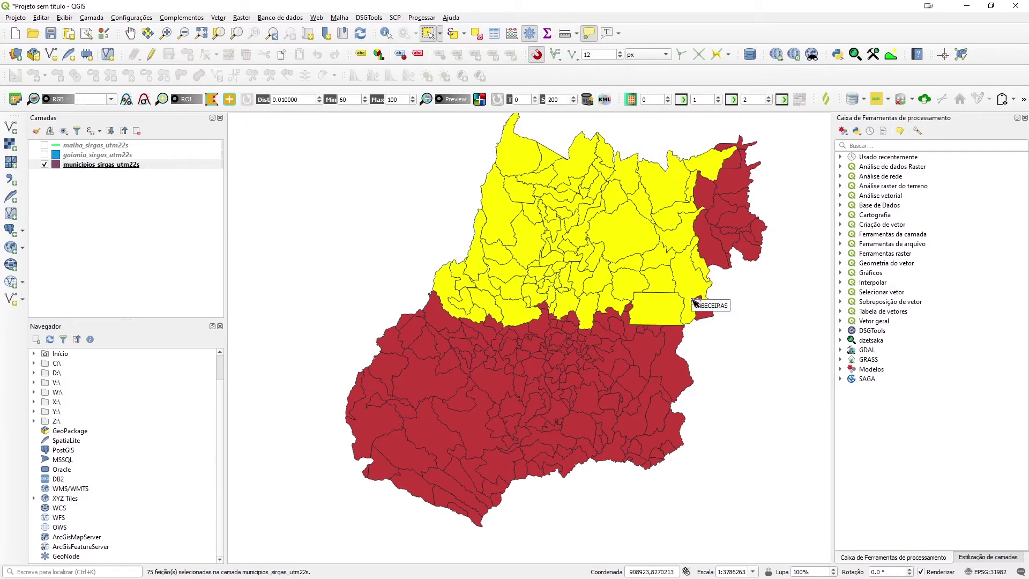
pyautogui.moveTo(413, 260); pyautogui.dragTo(599, 401)
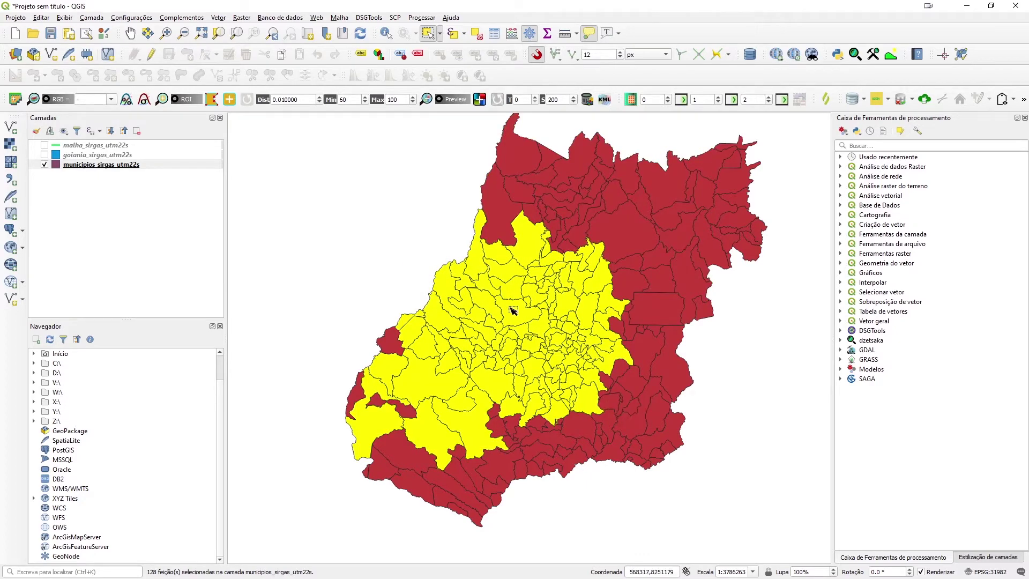
pyautogui.moveTo(410, 161); pyautogui.dragTo(690, 416)
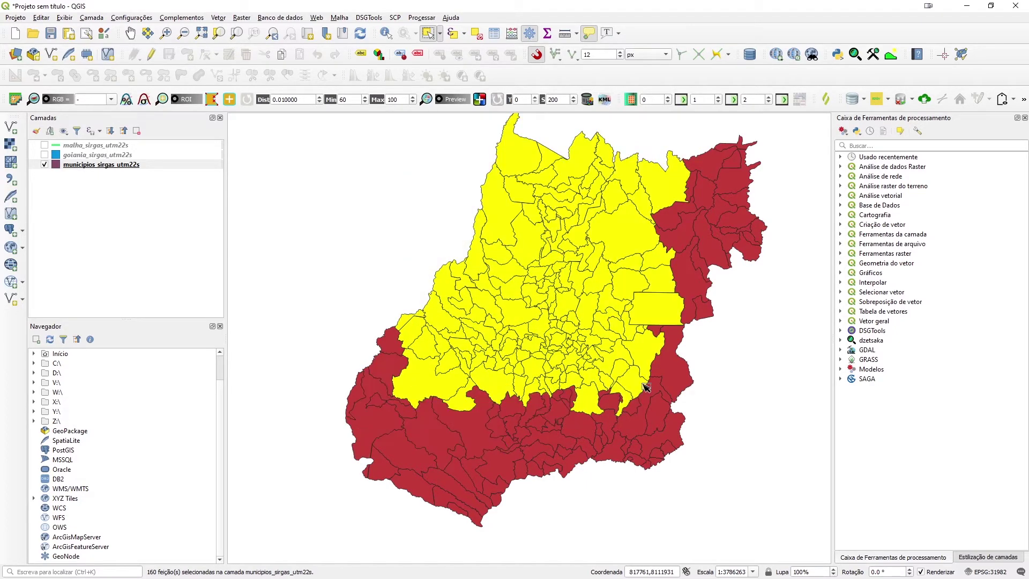
# Open the attribute table of municipios_sirgas_utm22s and browse the records highlighted by the map selection
pyautogui.rightClick(123, 166)
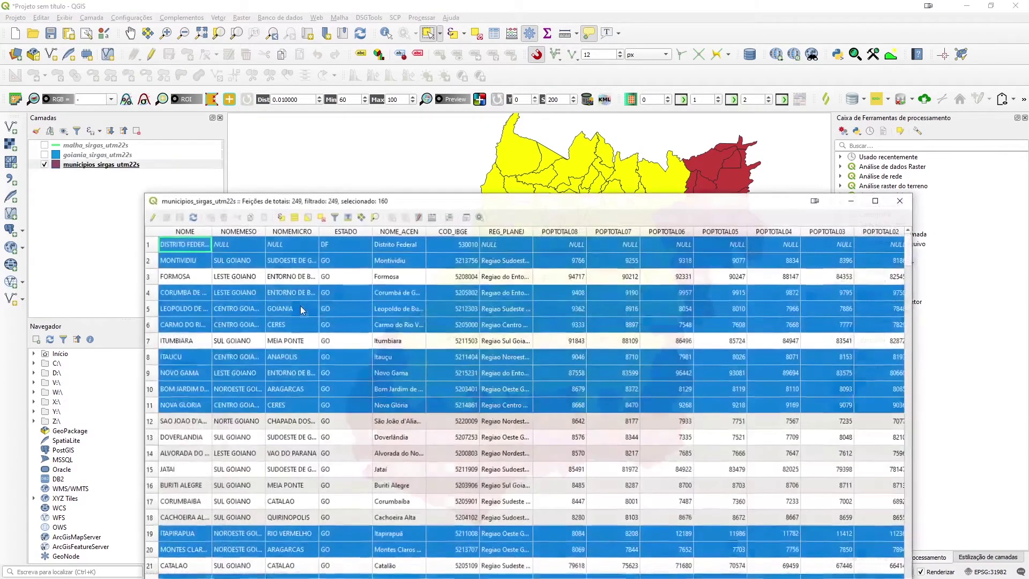
pyautogui.scroll(-4, 462, 325)
pyautogui.scroll(3, 462, 325)
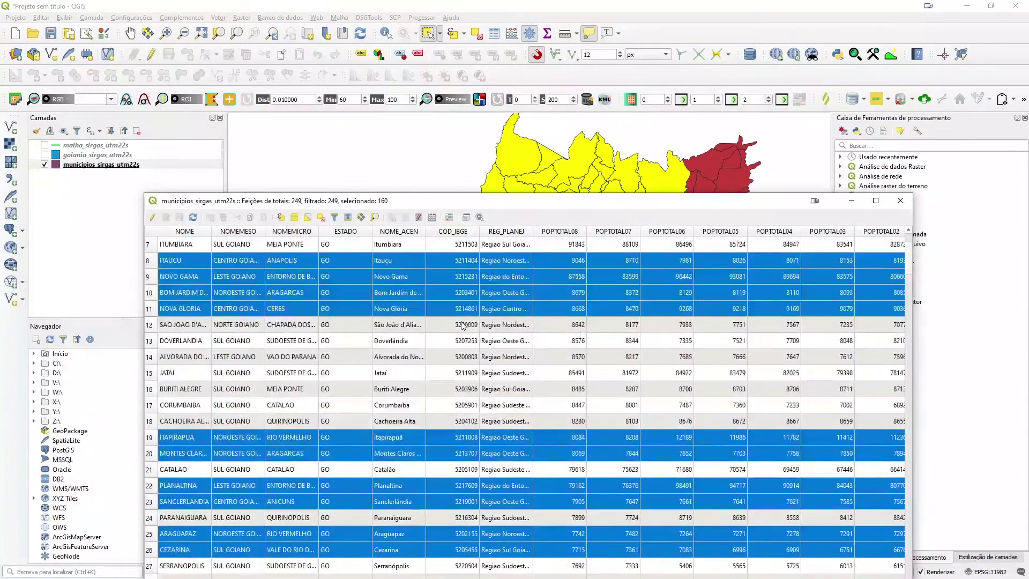
pyautogui.moveTo(506, 205); pyautogui.dragTo(513, 102)
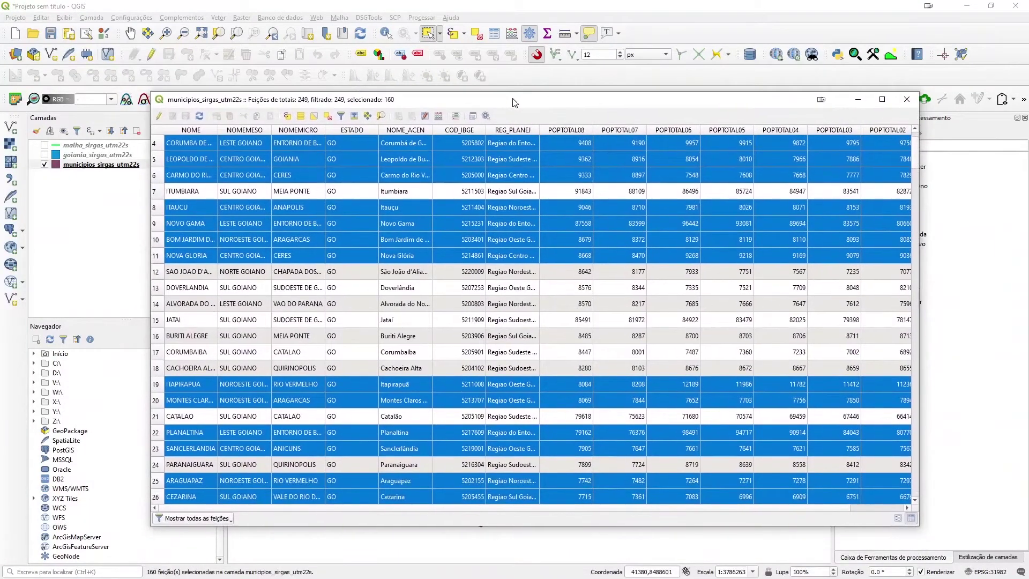
# Filter the attribute table with Mostrar feições selecionadas and review the listed records
pyautogui.click(230, 520)
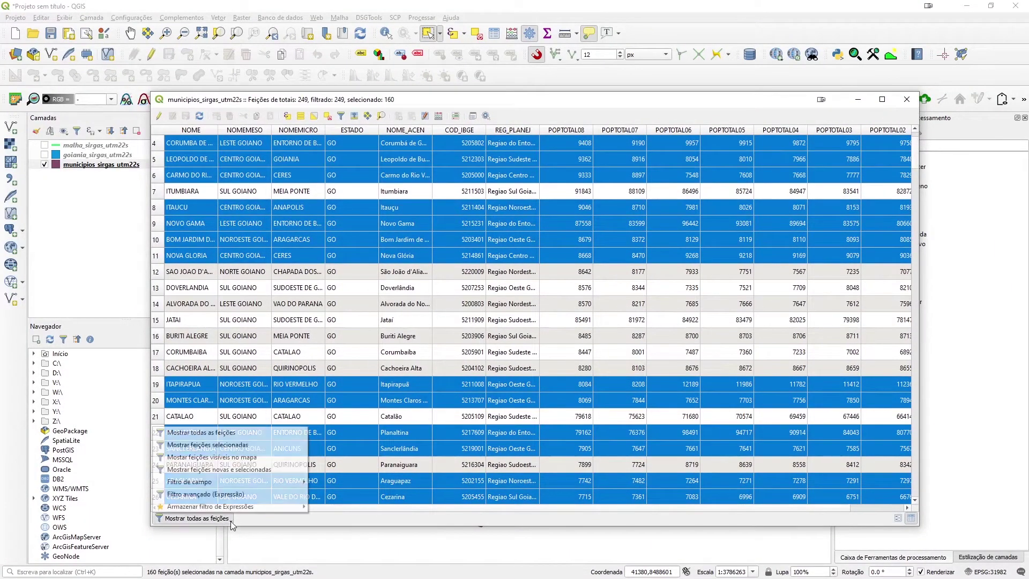
pyautogui.click(224, 448)
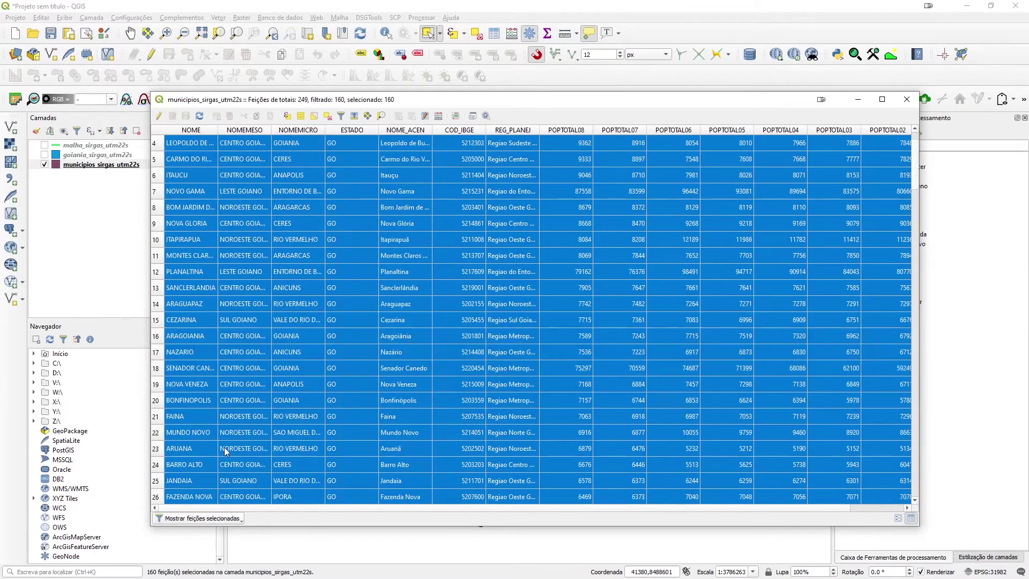
pyautogui.scroll(-5, 317, 384)
pyautogui.scroll(3, 317, 384)
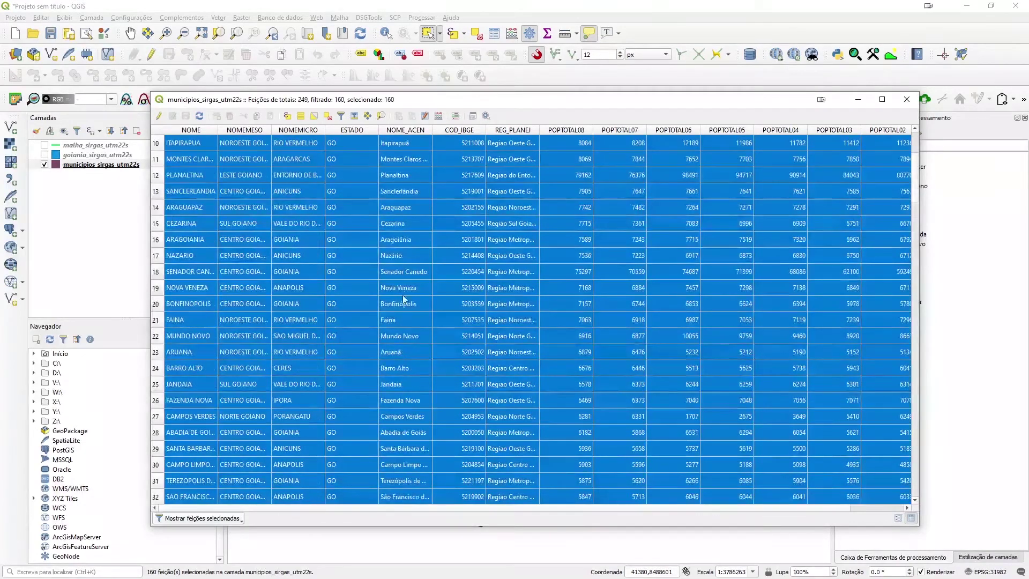
pyautogui.scroll(3, 403, 294)
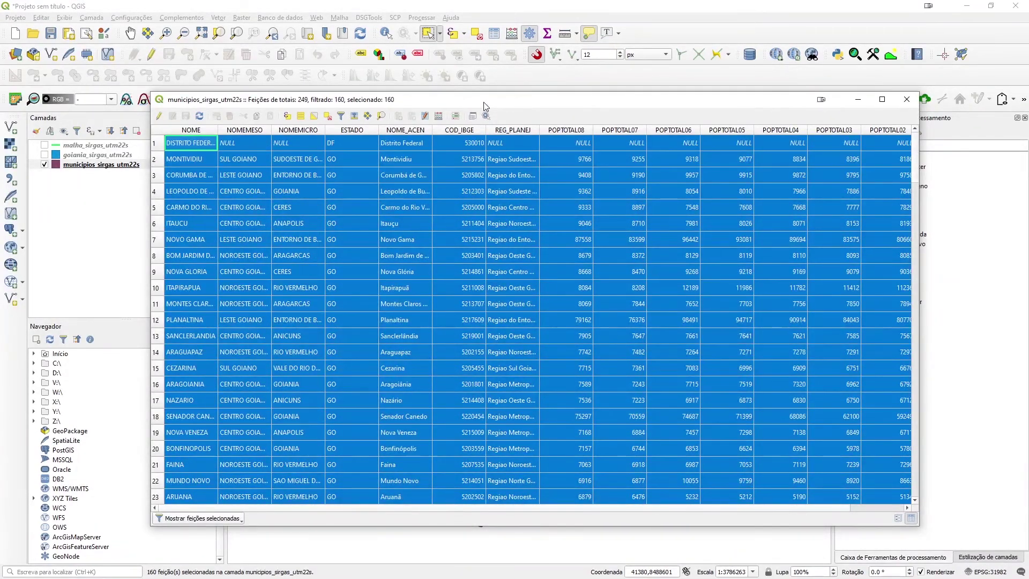
# Move the attribute table clear of the map, clear the feature selection, and bring the table back into view
pyautogui.moveTo(485, 105); pyautogui.dragTo(455, 357)
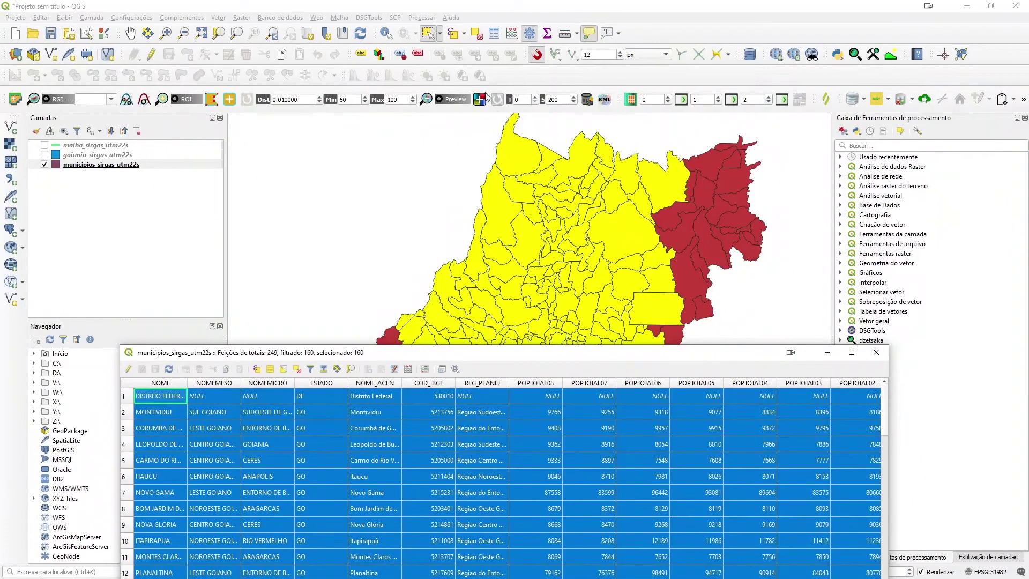
pyautogui.click(479, 40)
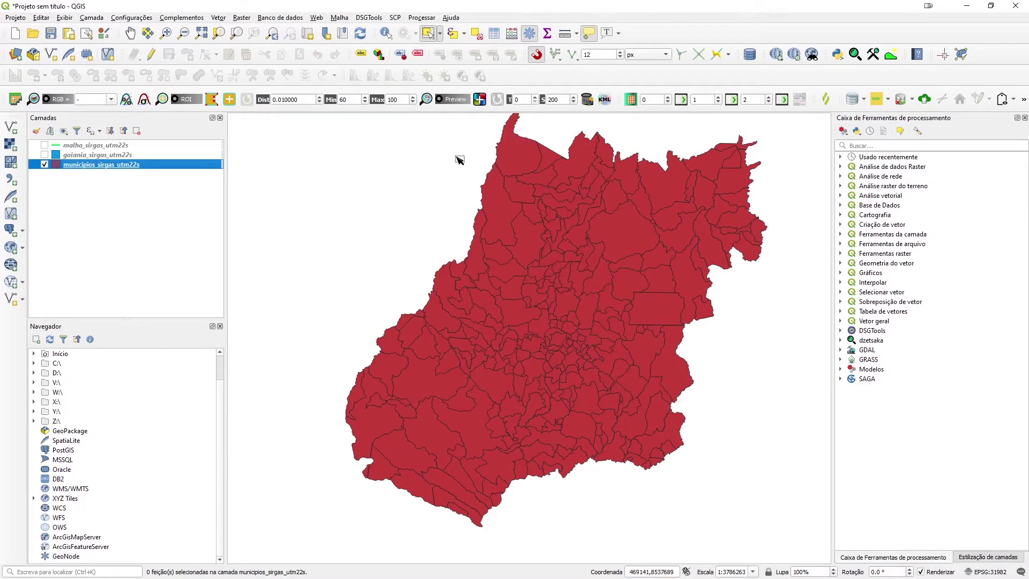
pyautogui.hotkey('alt', 'Tab')
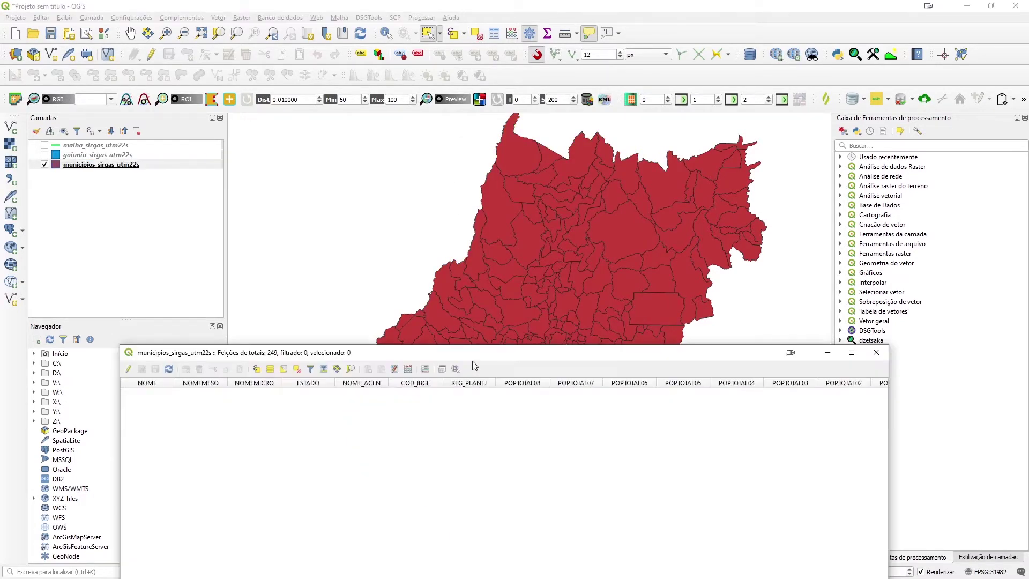
# With the table placed below the northern municipalities, select Mundo Novo, Uirapuru, Crixás and Nova Crixás by area on the map
pyautogui.moveTo(511, 358); pyautogui.dragTo(507, 86)
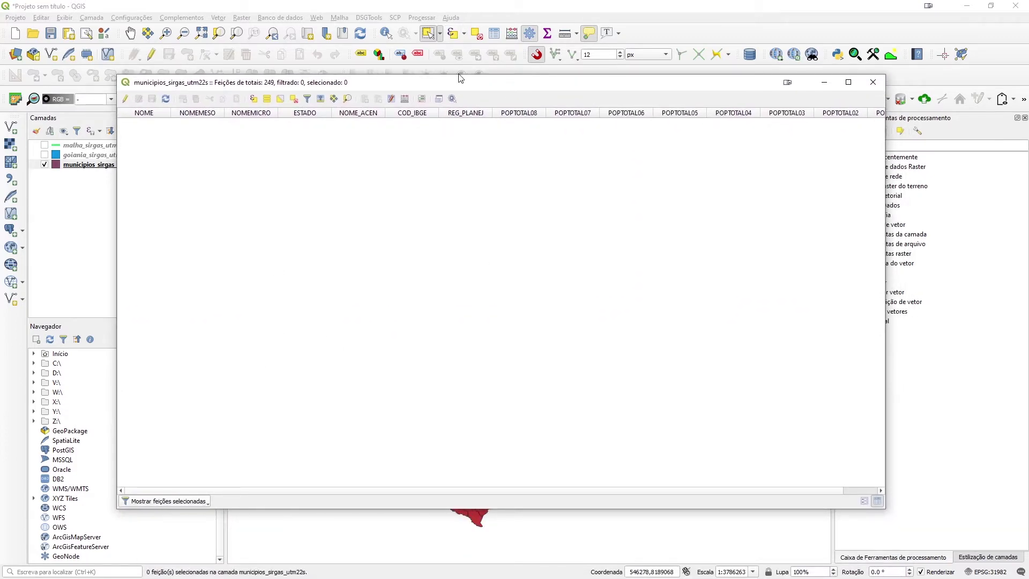
pyautogui.moveTo(459, 76); pyautogui.dragTo(459, 301)
pyautogui.moveTo(496, 192); pyautogui.dragTo(529, 238)
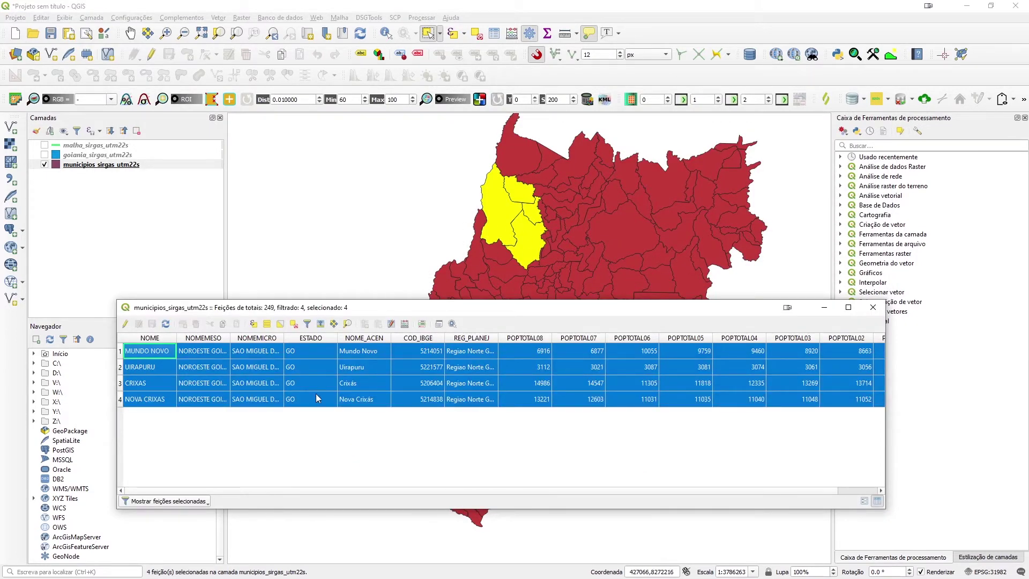
# Clear the selection, set the table filter back to Mostrar todas as feições, and close the attribute table
pyautogui.click(433, 213)
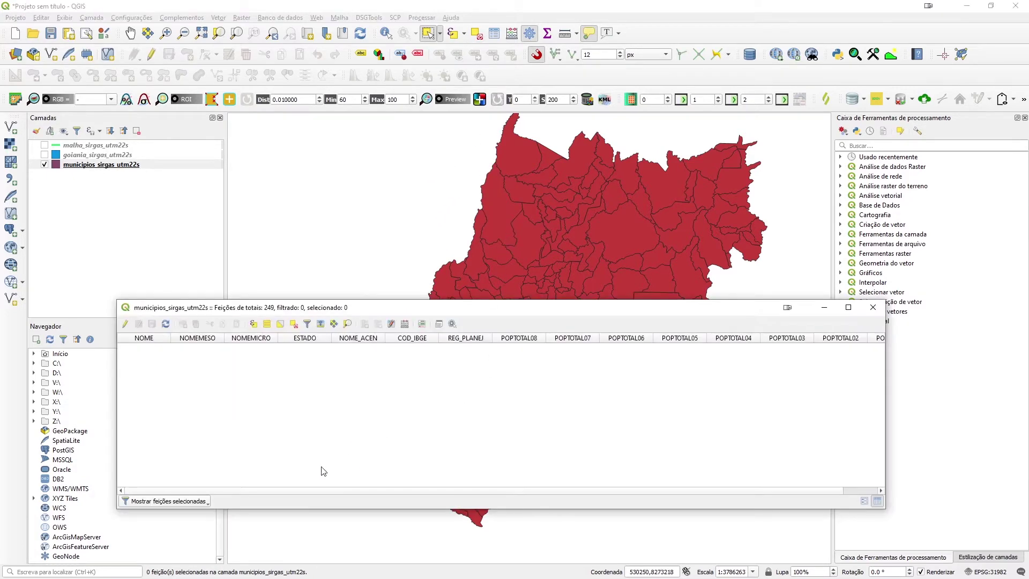
pyautogui.click(209, 503)
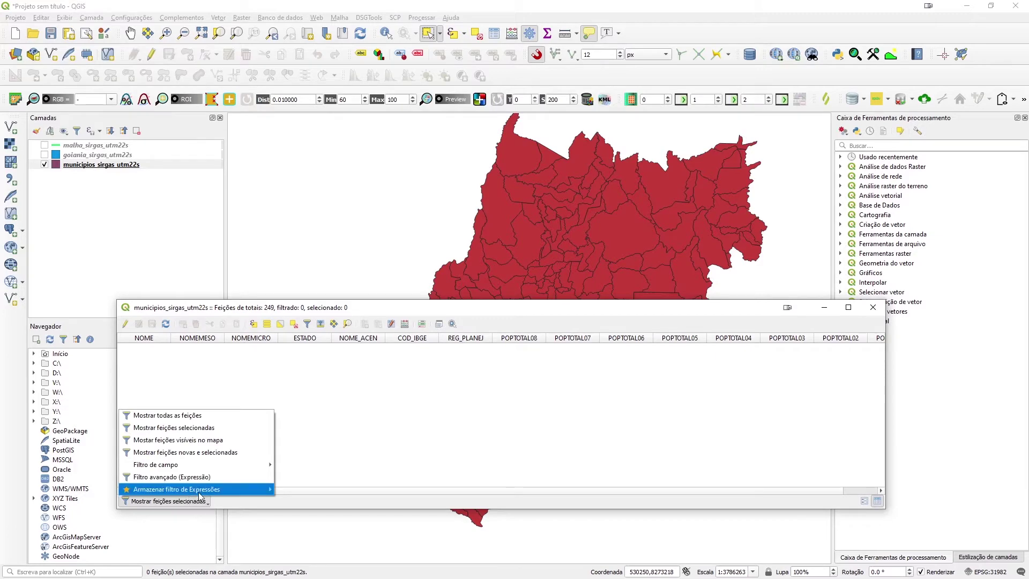
pyautogui.click(205, 418)
pyautogui.scroll(-1, 346, 403)
pyautogui.scroll(1, 348, 405)
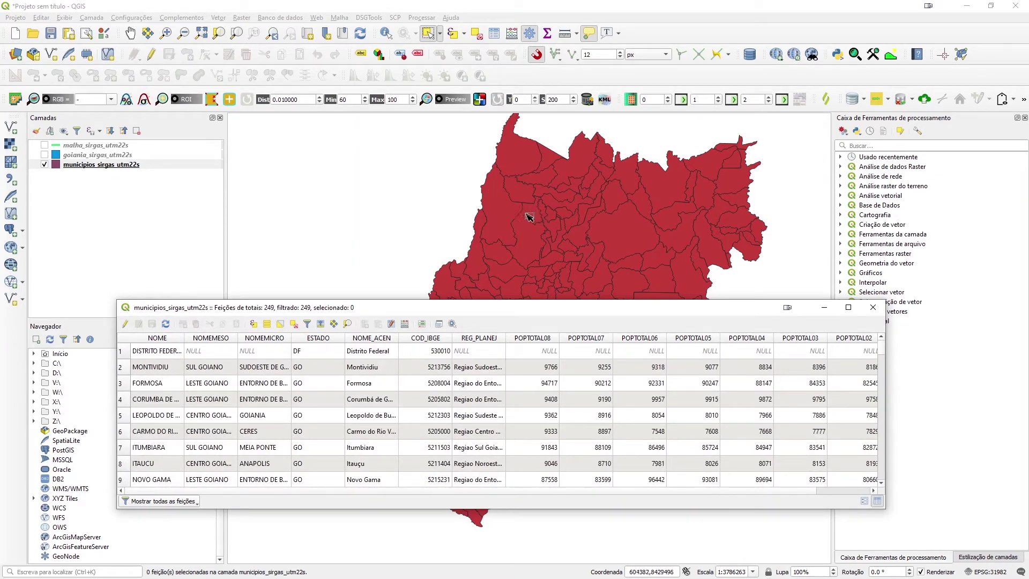
pyautogui.moveTo(590, 260)
pyautogui.press('Escape')
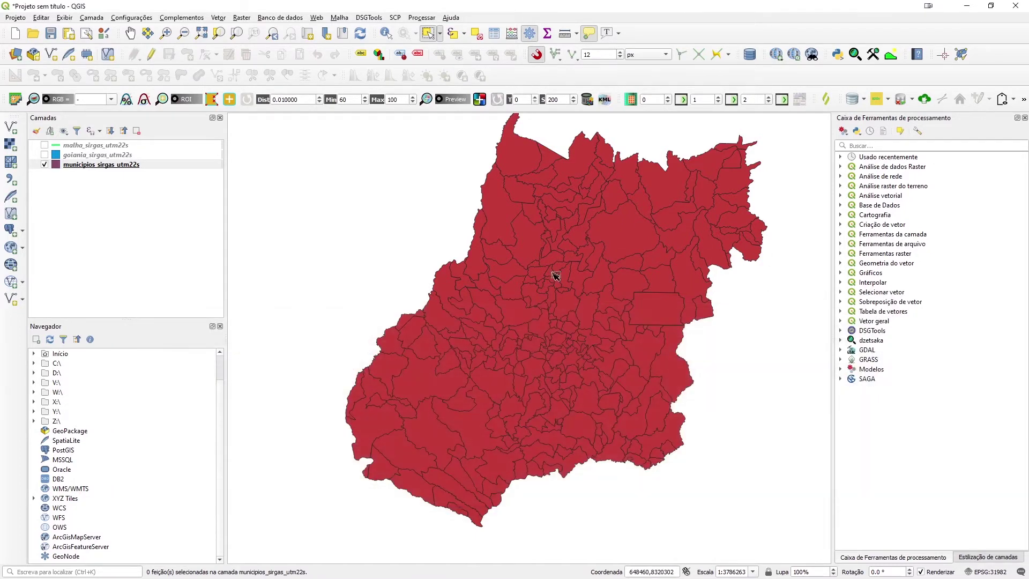
# Search the processing toolbox for "selec"
pyautogui.moveTo(555, 275)
pyautogui.click(890, 147)
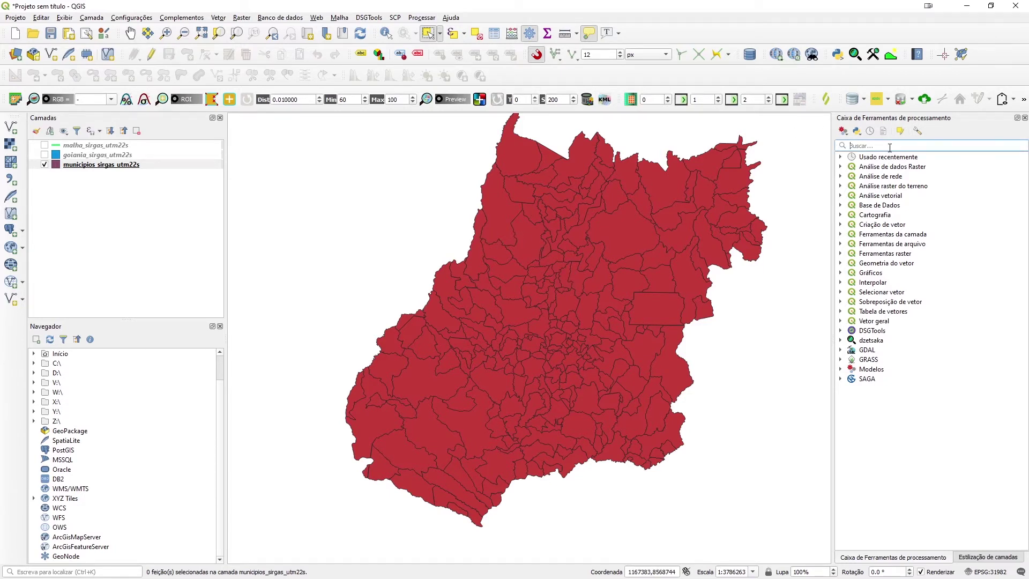
pyautogui.write('selec')
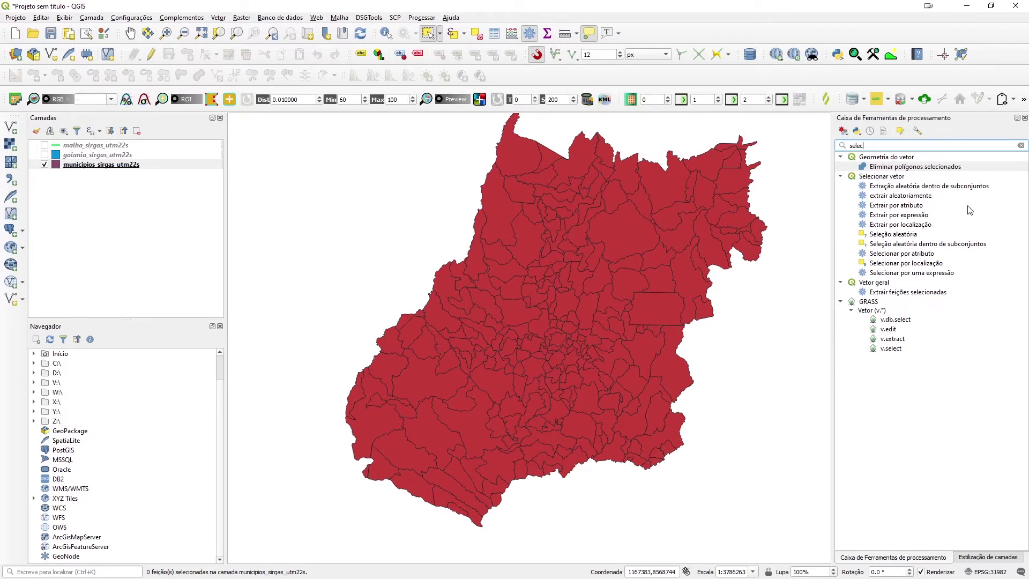
# Open the Extrair por atributo tool, examine its operator and value parameters, and close it without running
pyautogui.click(910, 206)
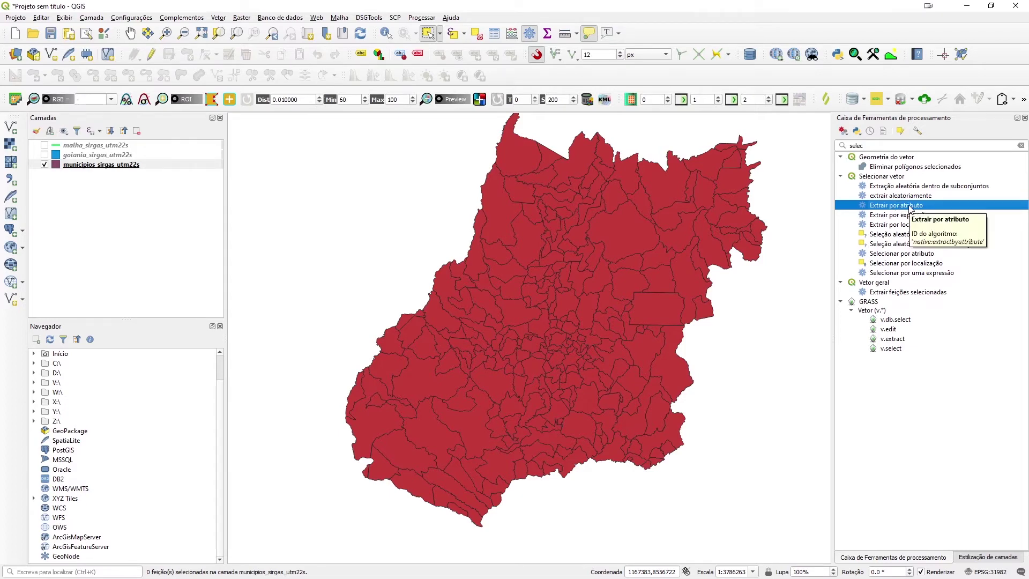
pyautogui.doubleClick(909, 206)
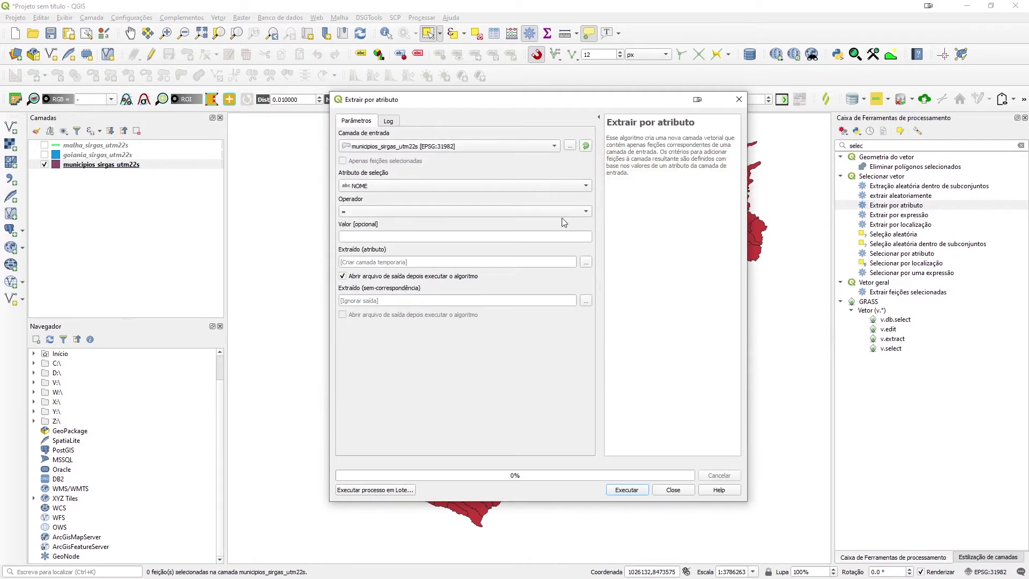
pyautogui.click(563, 217)
pyautogui.click(564, 214)
pyautogui.click(573, 237)
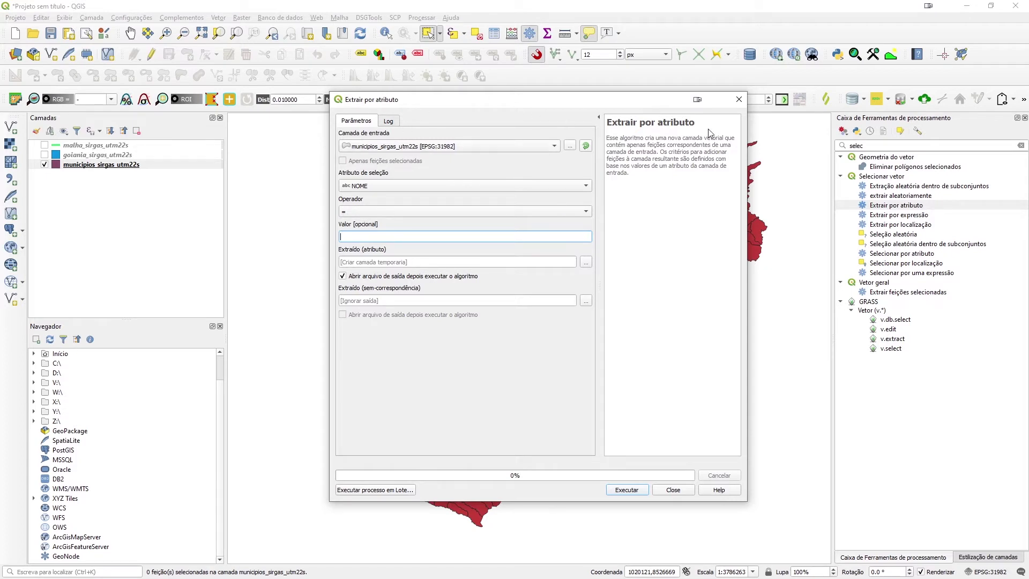
pyautogui.click(739, 100)
# Open the Extrair por expressão tool and take a brief look at its expression builder
pyautogui.doubleClick(885, 216)
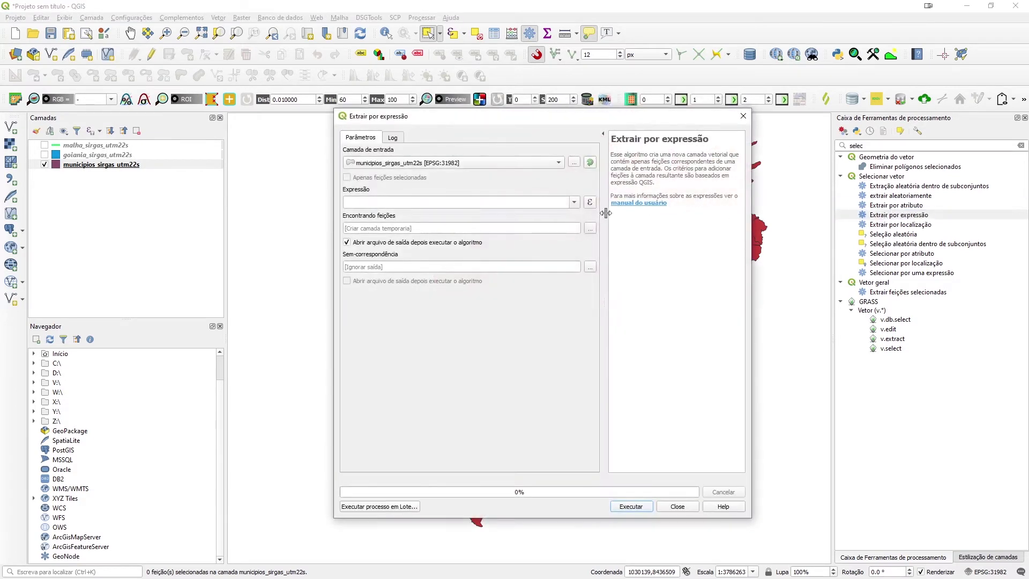
pyautogui.click(591, 202)
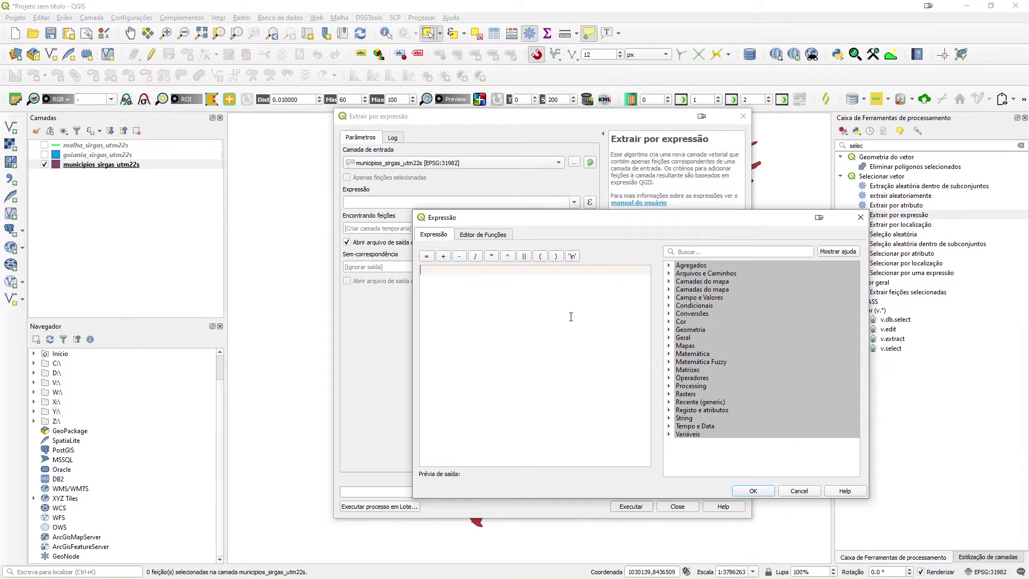
pyautogui.click(861, 217)
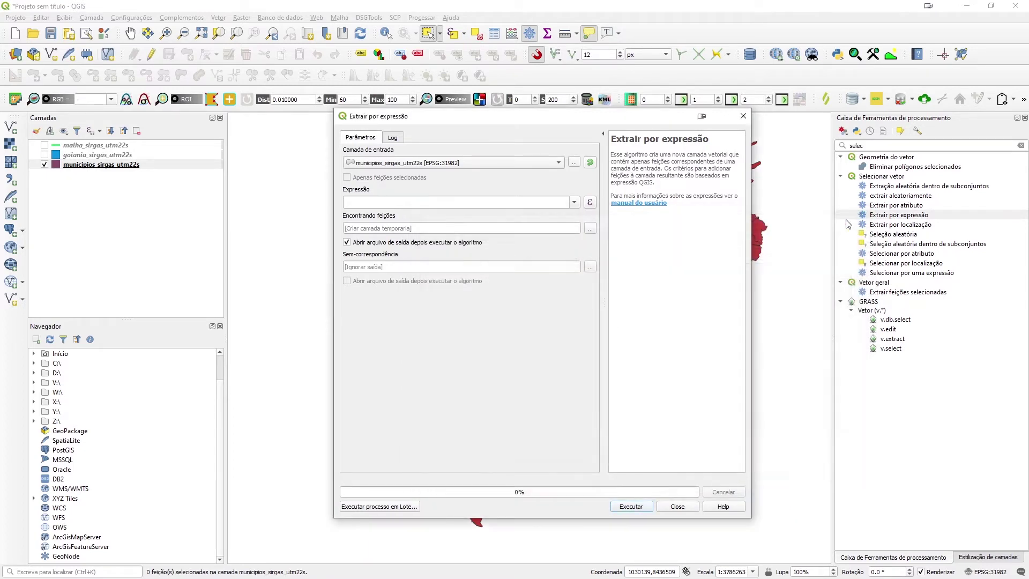
# With municipios_sirgas_utm22s as the input layer, set the extraction expression to "POPTOTAL05" > 20000 using the expression builder
pyautogui.click(402, 164)
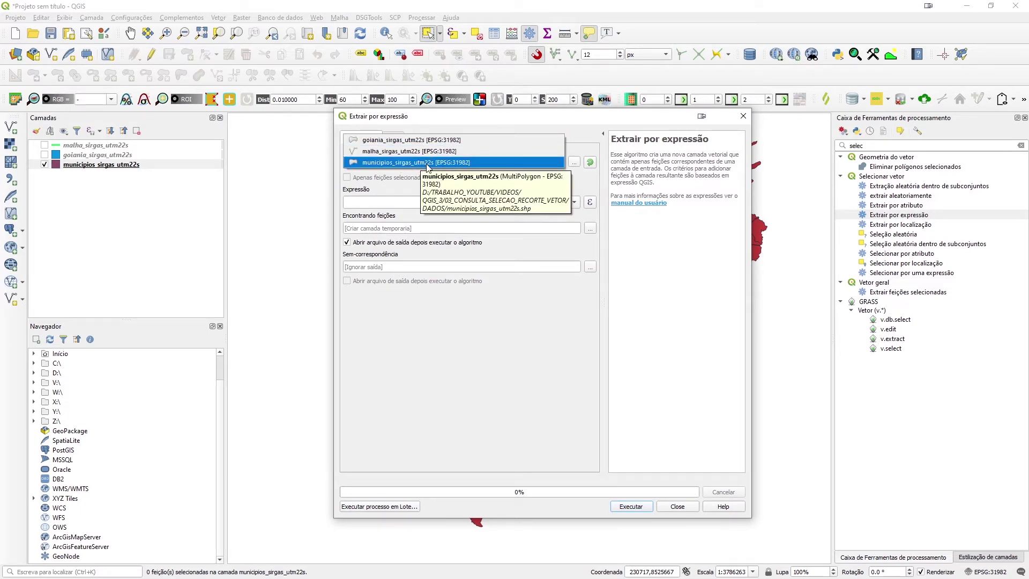
pyautogui.click(433, 163)
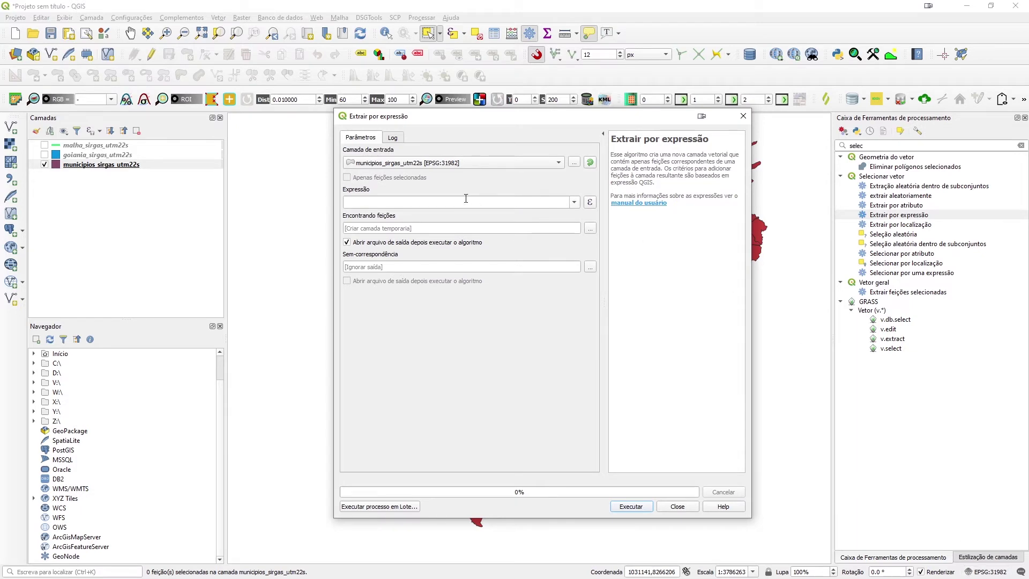
pyautogui.click(589, 205)
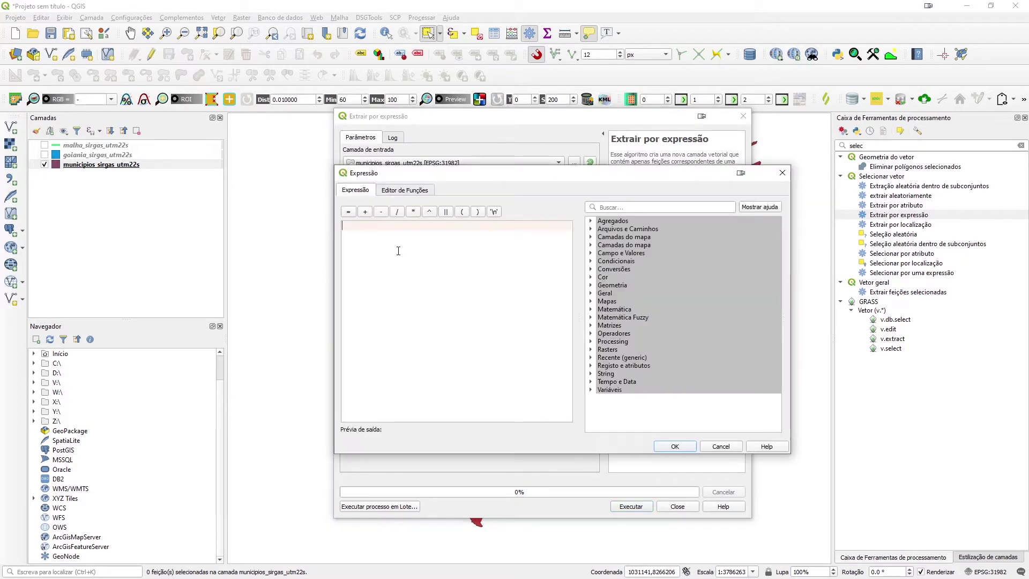
pyautogui.click(592, 253)
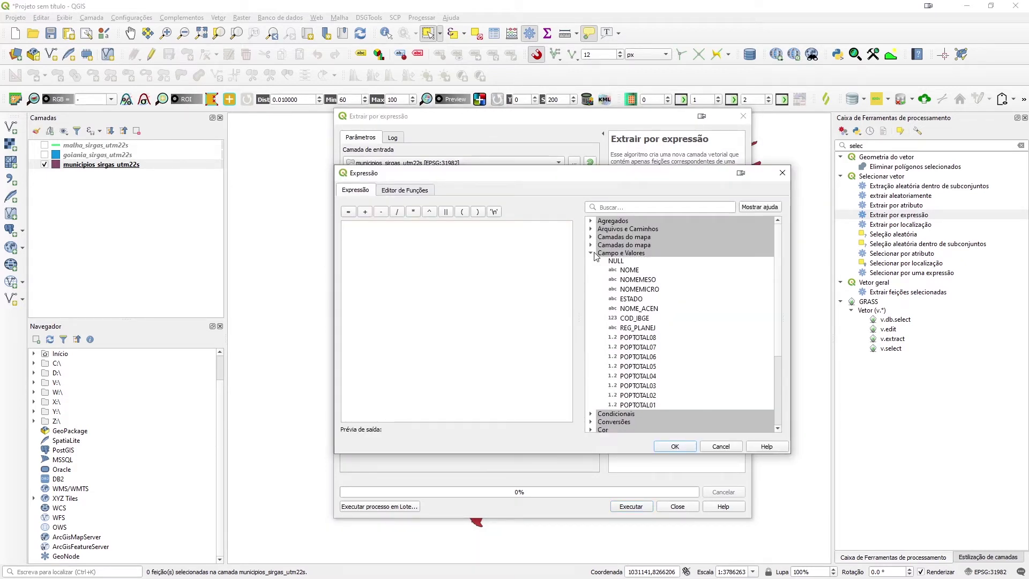
pyautogui.scroll(-1, 664, 335)
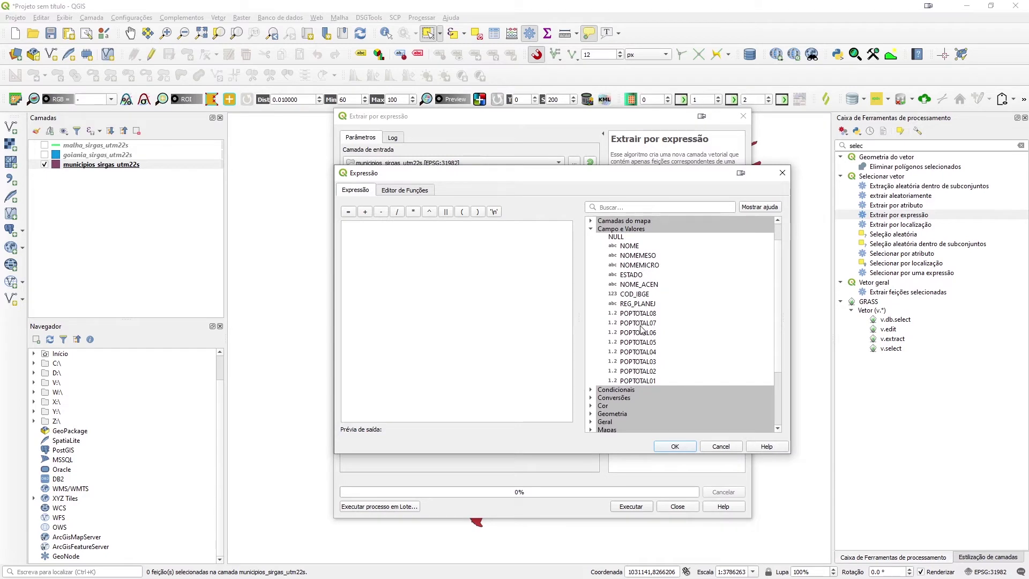
pyautogui.doubleClick(639, 342)
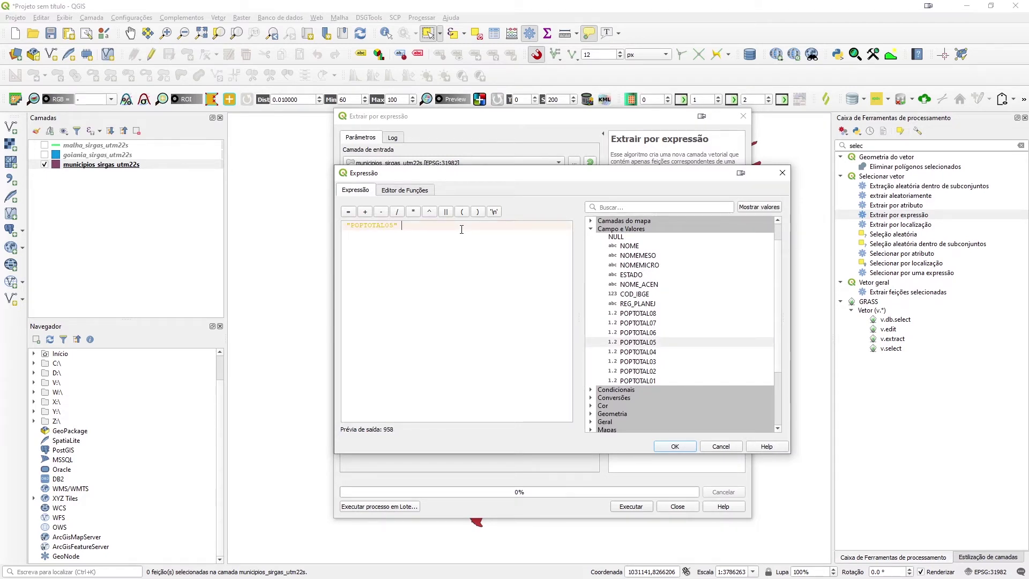
pyautogui.write('> 20000')
pyautogui.click(675, 447)
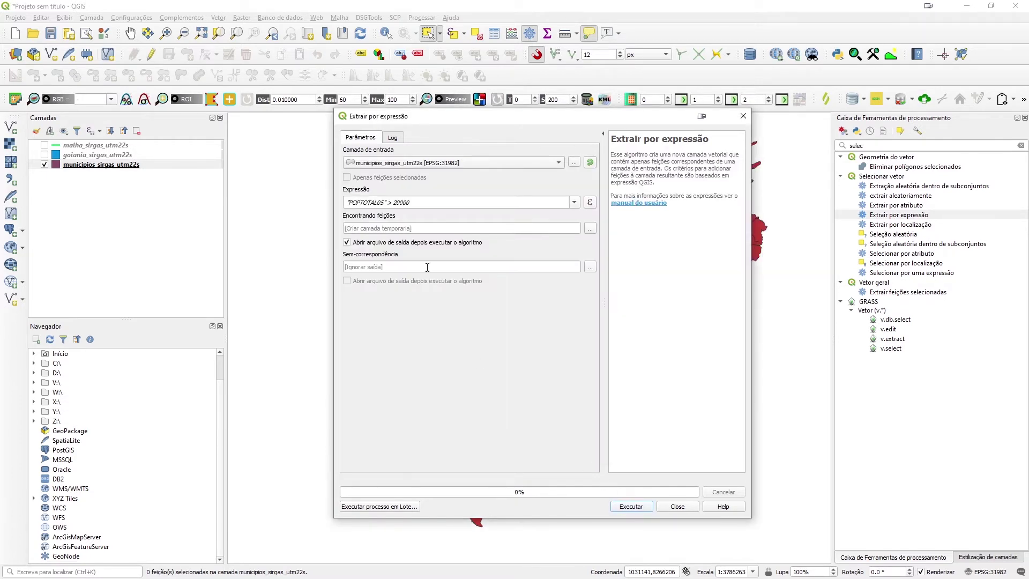
# Run the extraction to a temporary layer, check the extracted municipalities on the map, and close the tool
pyautogui.click(632, 506)
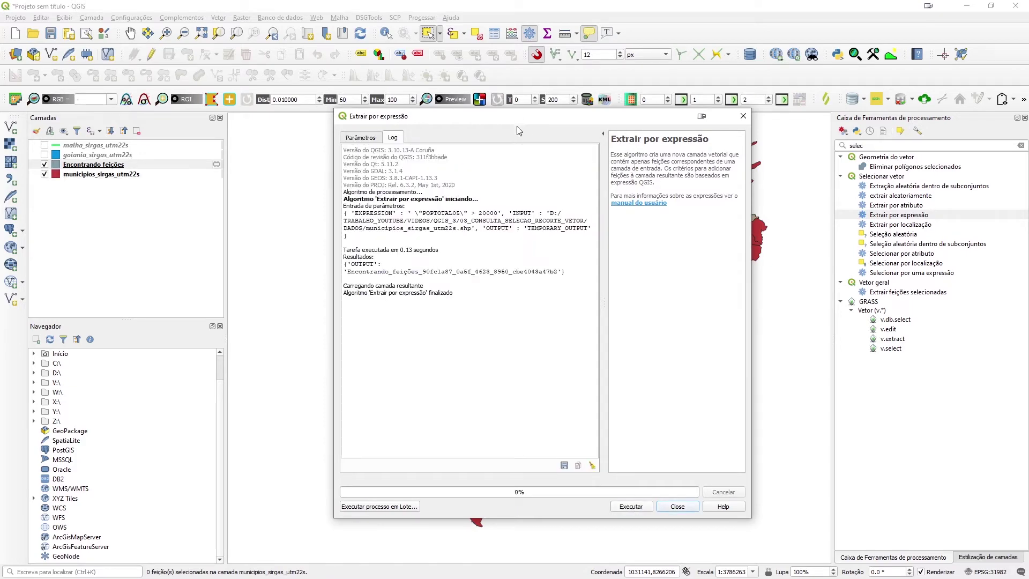
pyautogui.moveTo(517, 126); pyautogui.dragTo(549, 469)
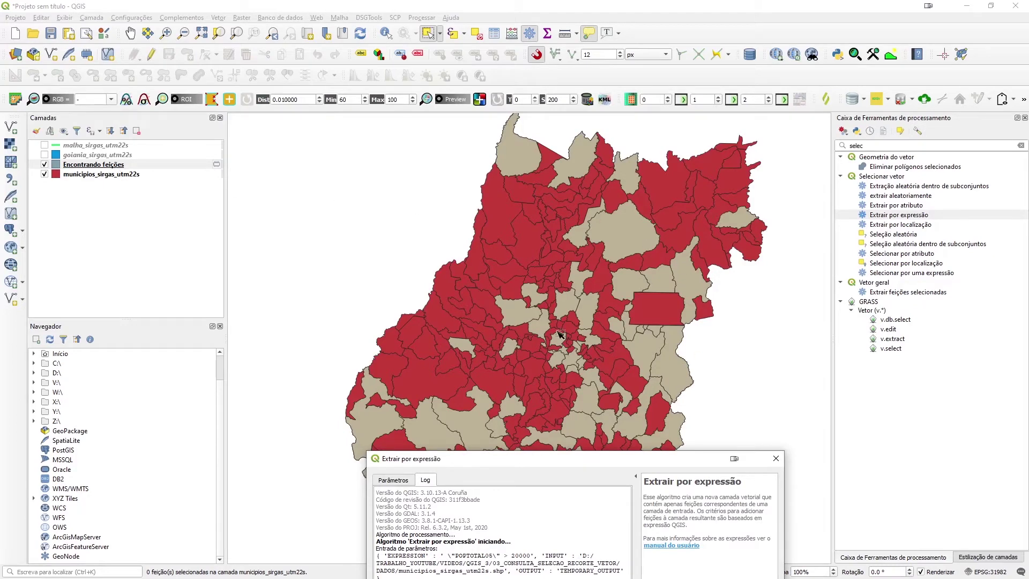
pyautogui.moveTo(590, 460); pyautogui.dragTo(533, 124)
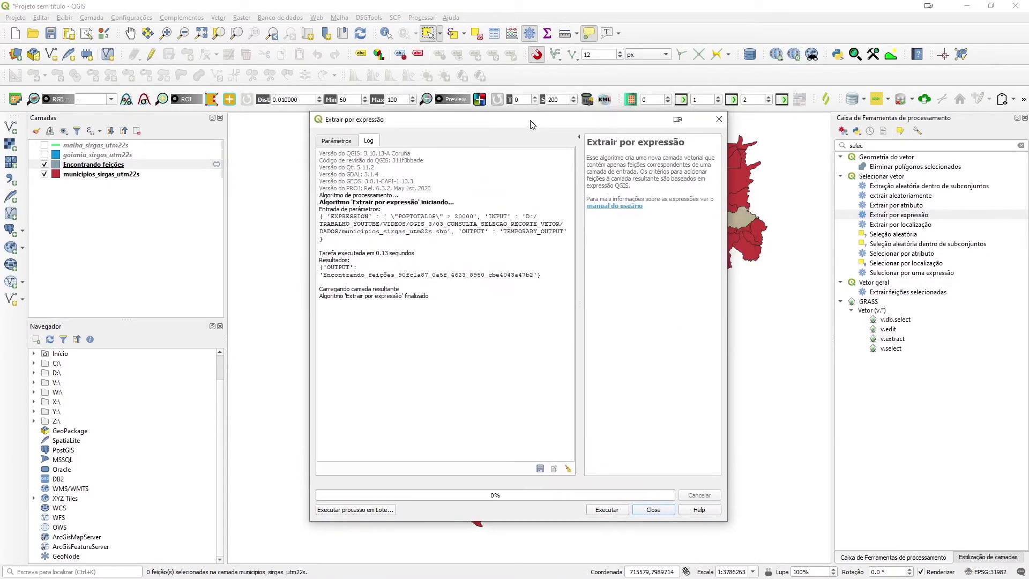
pyautogui.click(338, 141)
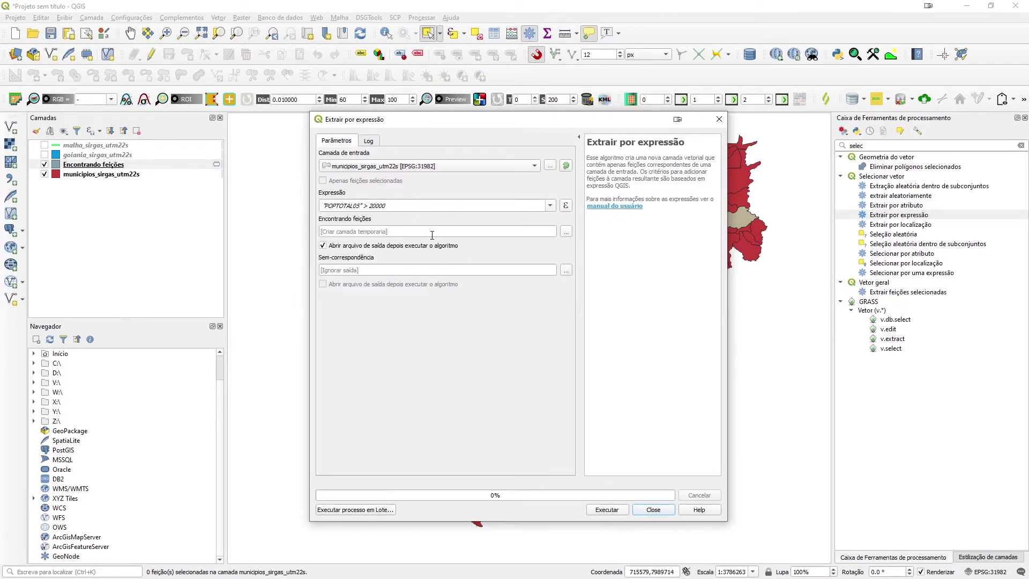
pyautogui.click(663, 512)
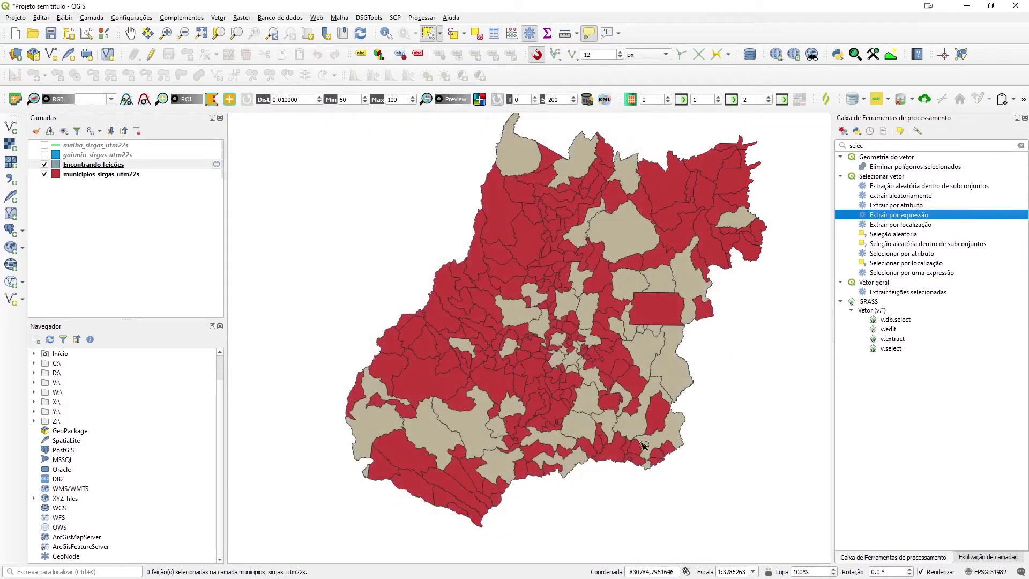
# Remove the temporary Encontrando feições layer from the project
pyautogui.rightClick(92, 167)
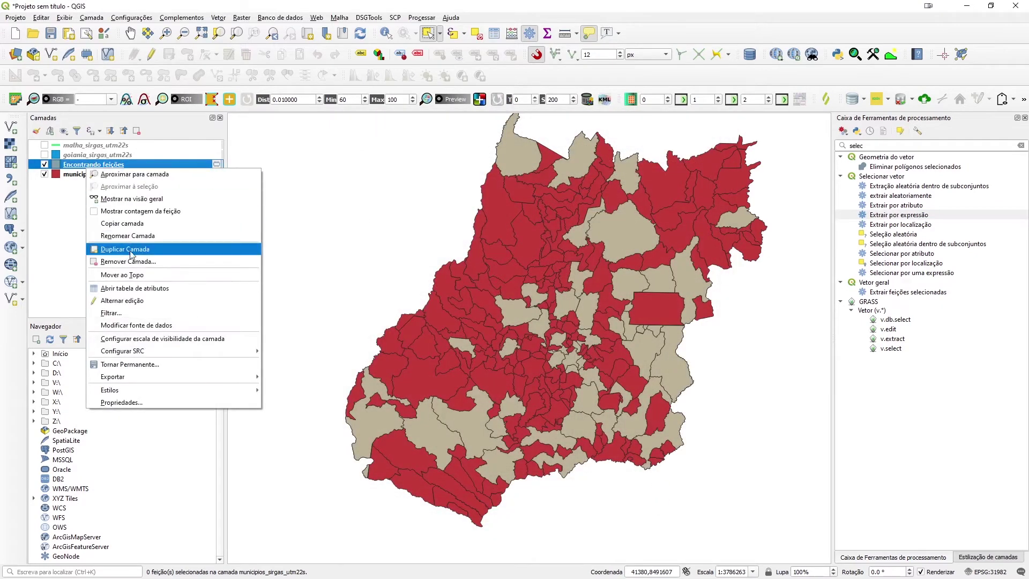
pyautogui.click(141, 262)
pyautogui.click(508, 307)
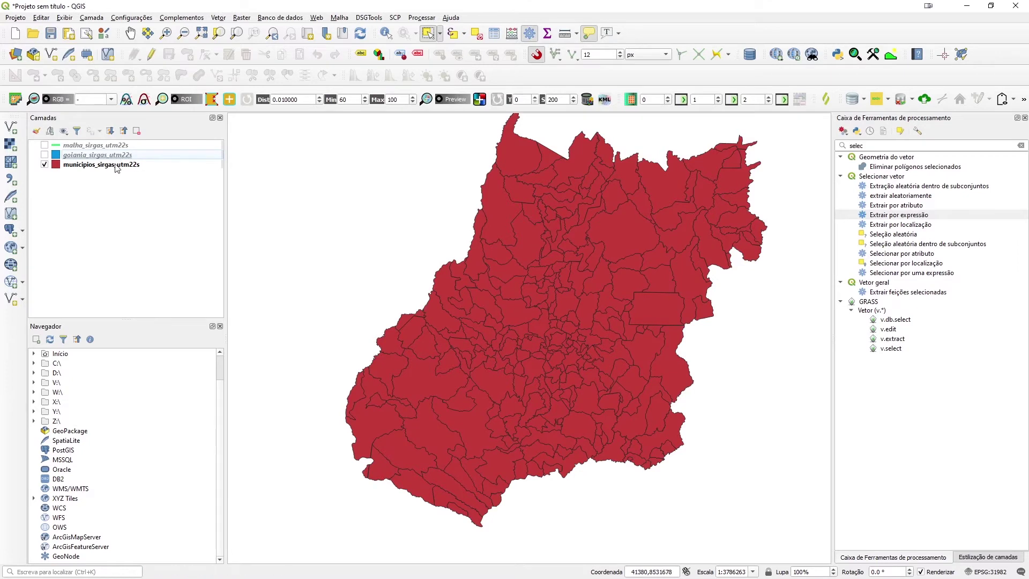
# Select the features of municipios_sirgas_utm22s that match the expression "POPTOTAL08" > 10000
pyautogui.click(119, 164)
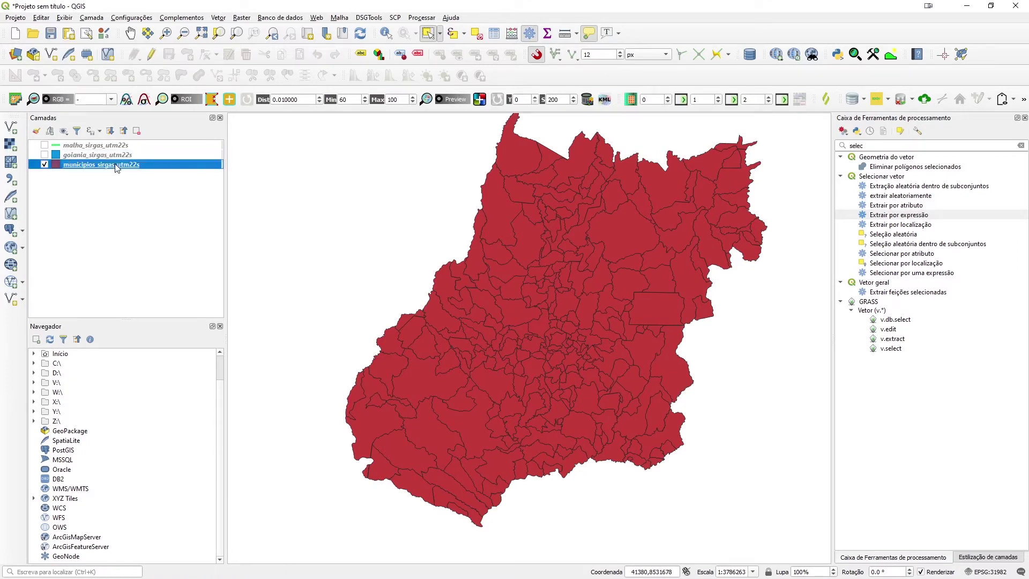
pyautogui.click(453, 34)
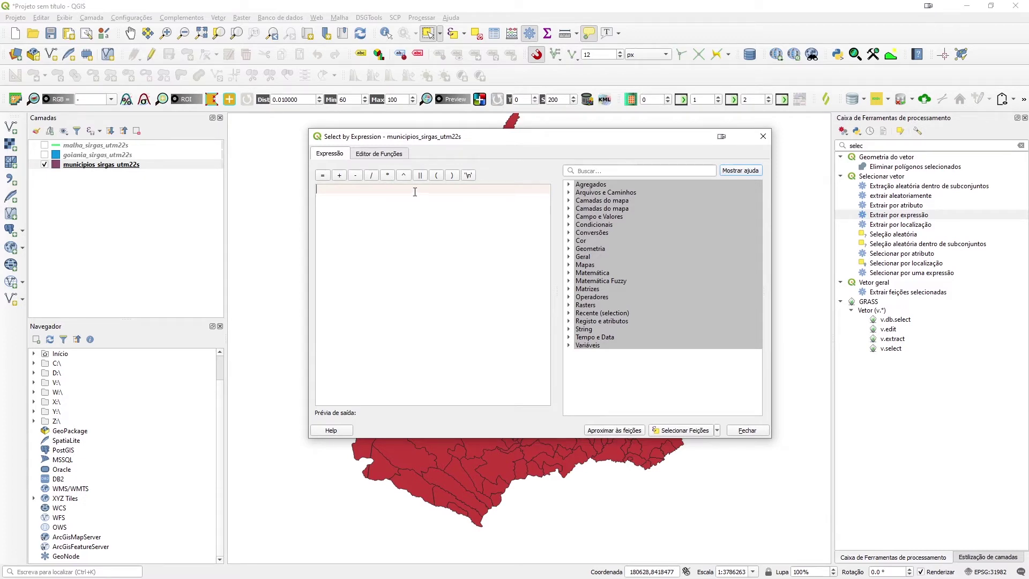
pyautogui.click(570, 216)
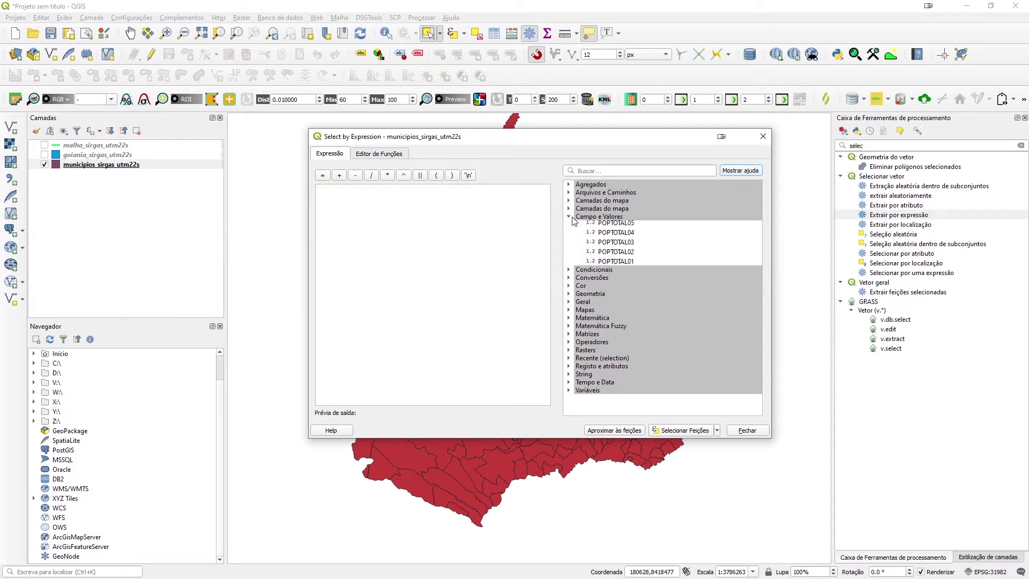
pyautogui.doubleClick(615, 303)
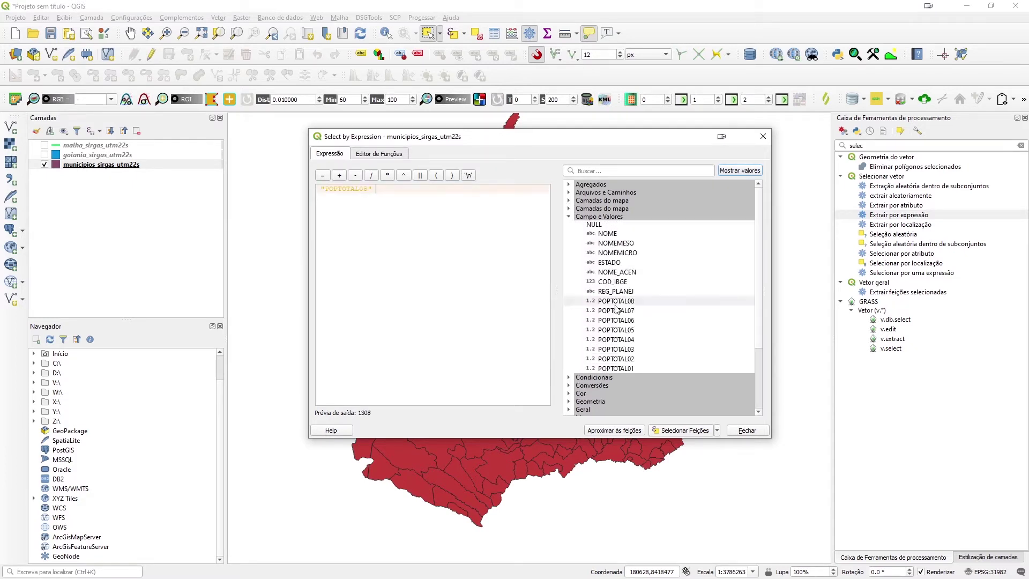
pyautogui.write('> 10000')
pyautogui.click(681, 430)
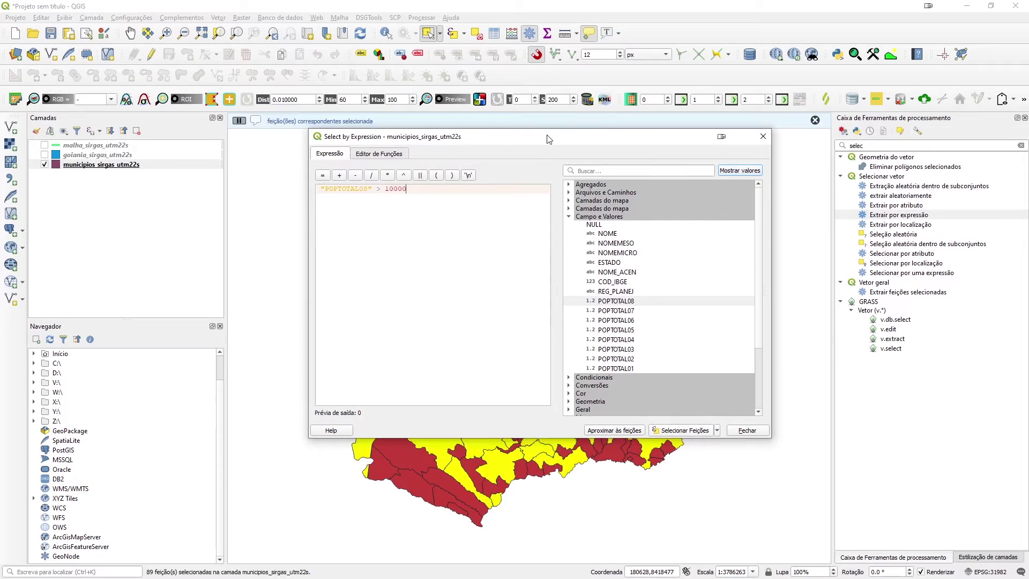
# Examine the selected municipalities on the map and in the layer's attribute table, then close the table
pyautogui.moveTo(549, 139); pyautogui.dragTo(797, 371)
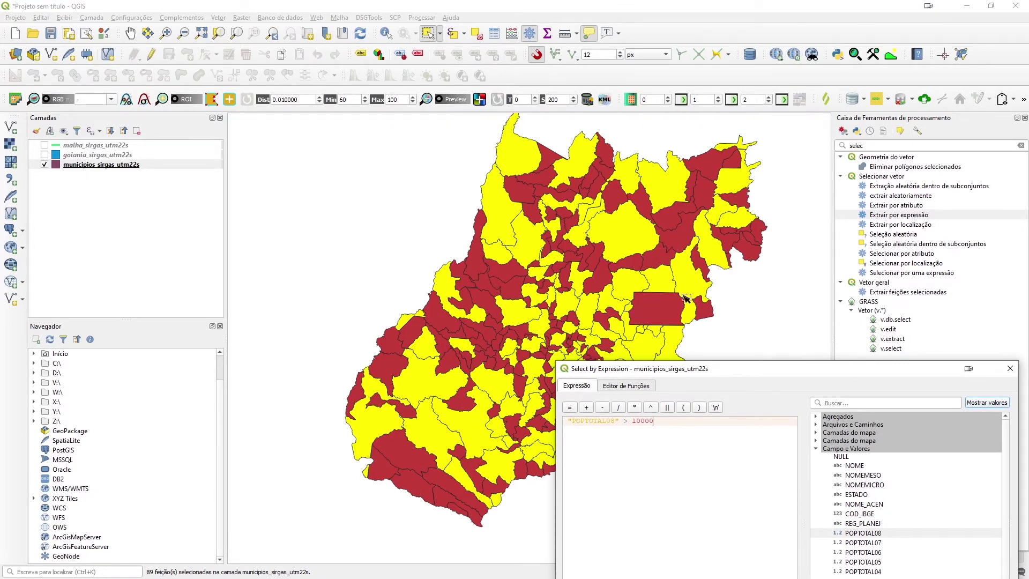
pyautogui.moveTo(621, 234)
pyautogui.moveTo(664, 369); pyautogui.dragTo(502, 191)
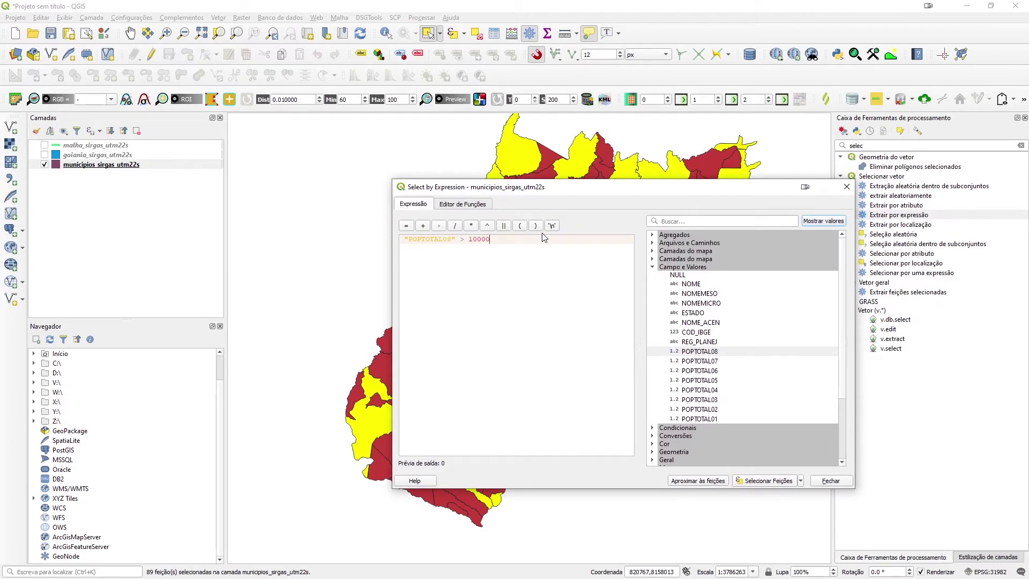
pyautogui.rightClick(89, 170)
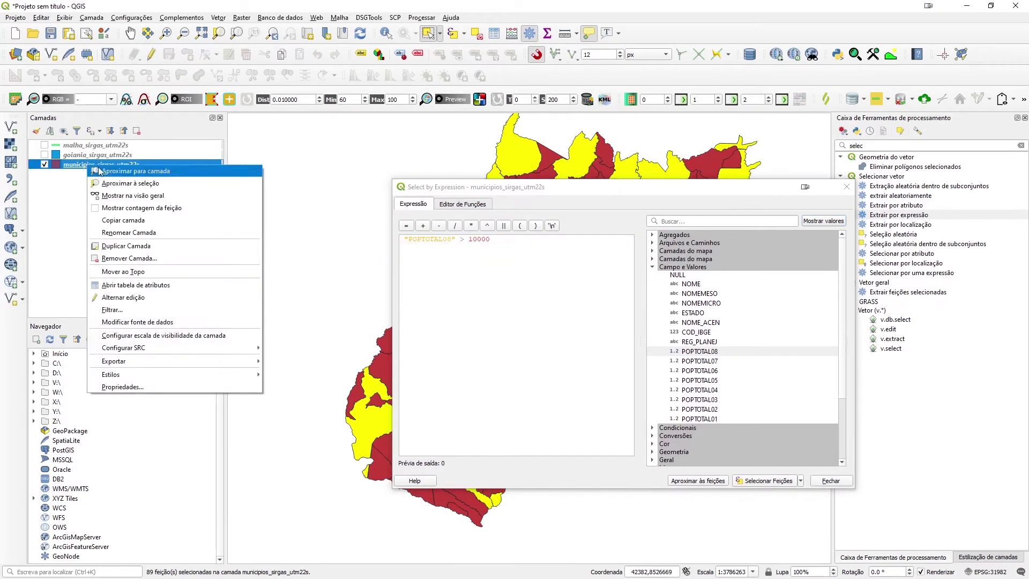
pyautogui.click(193, 288)
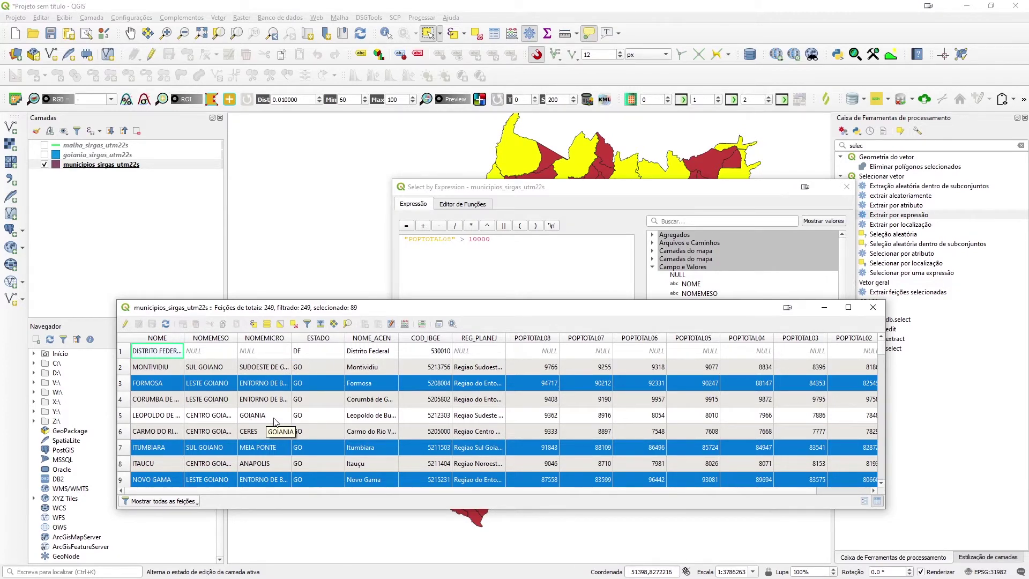
pyautogui.click(874, 308)
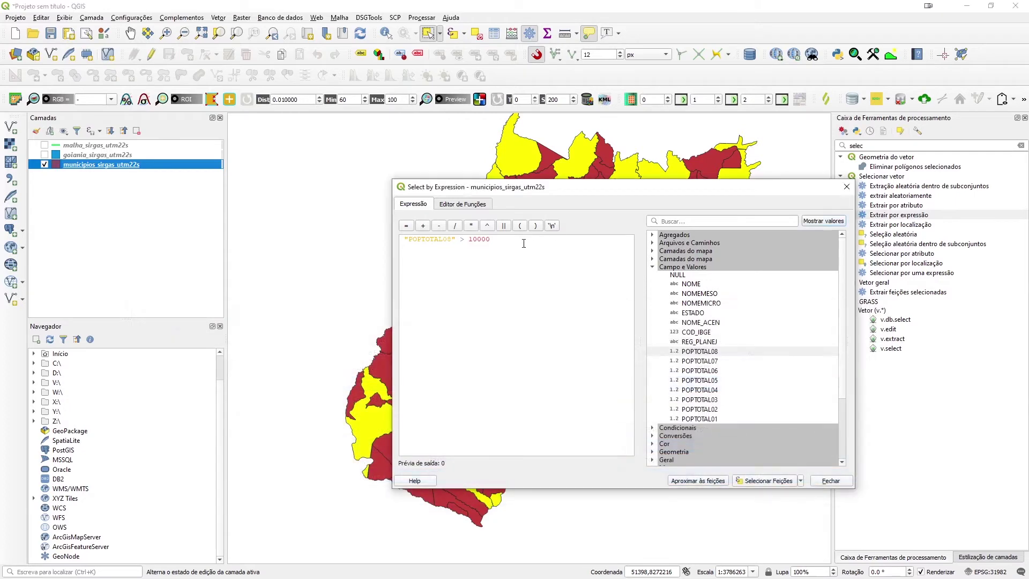
# Change the selection expression to "POPTOTAL08" > 100000 AND "NOMEMICRO" = 'GOIANIA', apply it, and check the selected municipalities on the map
pyautogui.click(524, 243)
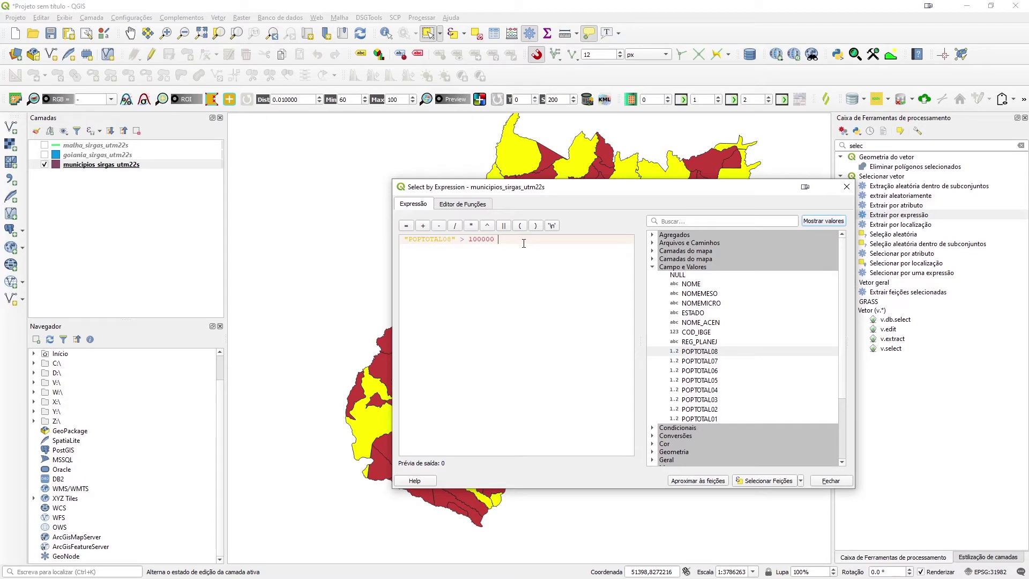
pyautogui.write('a')
pyautogui.doubleClick(702, 304)
pyautogui.write("= 'GOI")
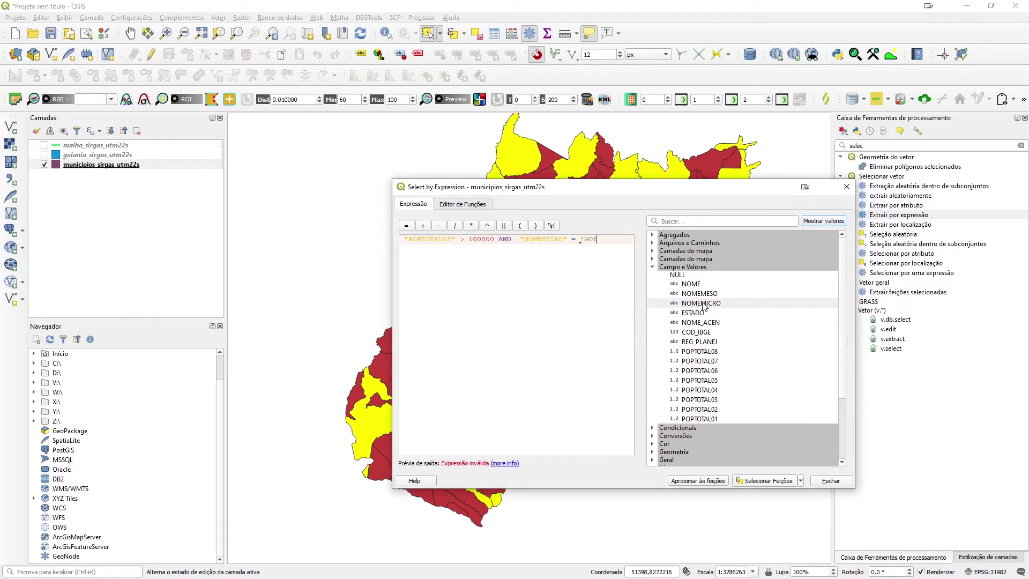
pyautogui.write("ANIA'")
pyautogui.click(771, 482)
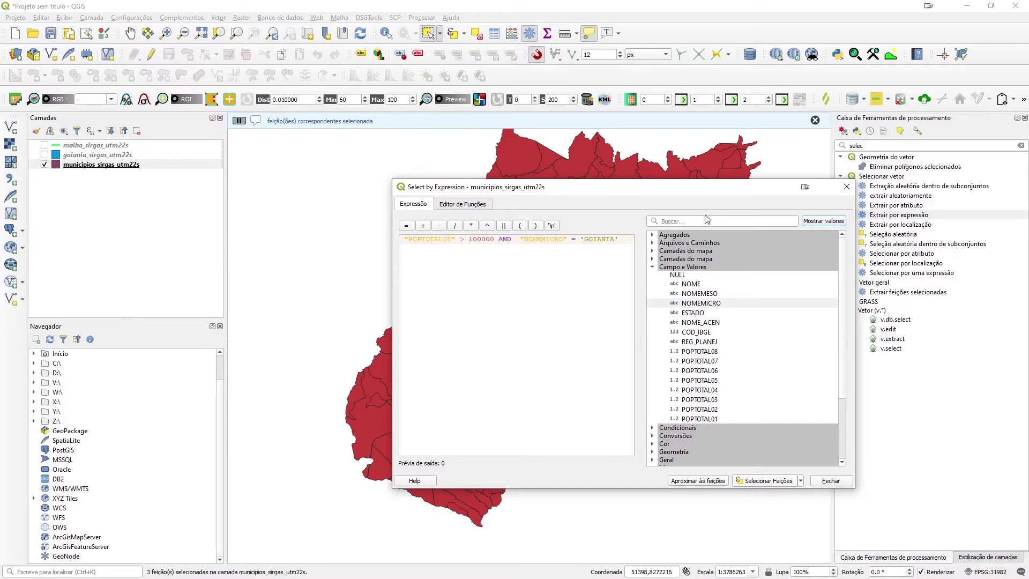
pyautogui.moveTo(704, 191); pyautogui.dragTo(683, 477)
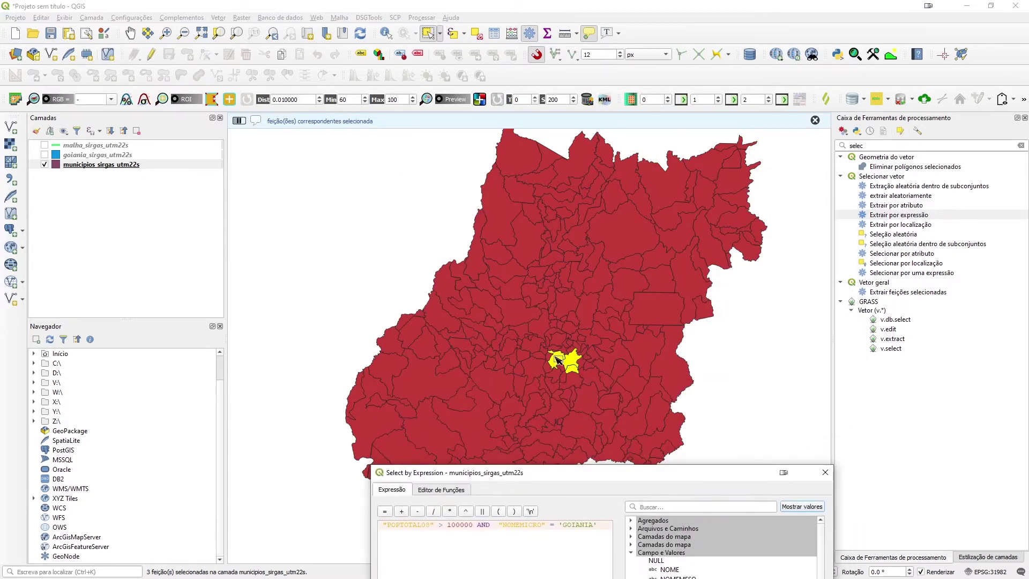
pyautogui.scroll(2, 563, 374)
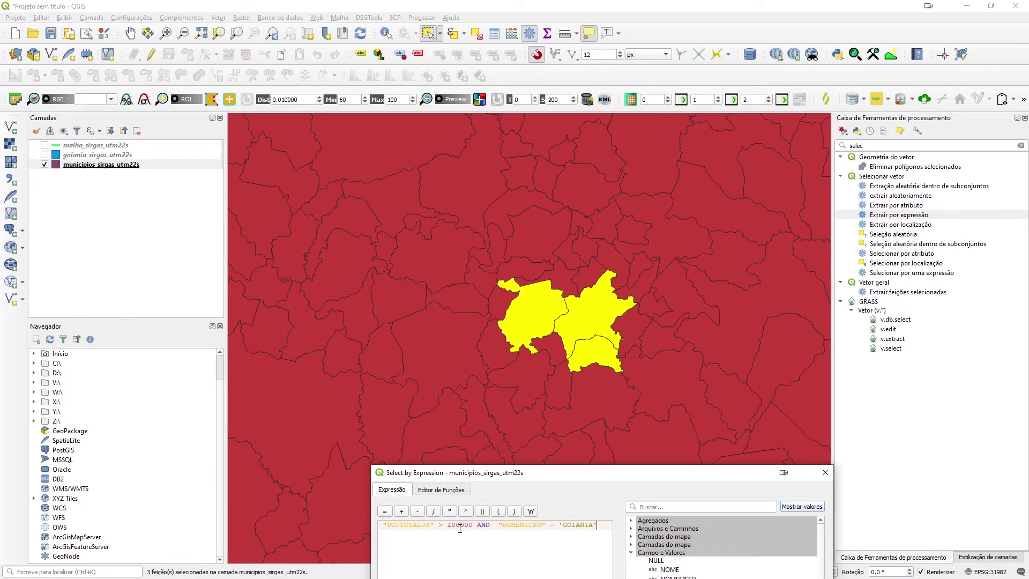
# Lower the population threshold in the expression to 50000, reselect the features, and check the selection on the map
pyautogui.press('BackSpace')
pyautogui.press('BackSpace')
pyautogui.write('5')
pyautogui.moveTo(621, 474); pyautogui.dragTo(537, 184)
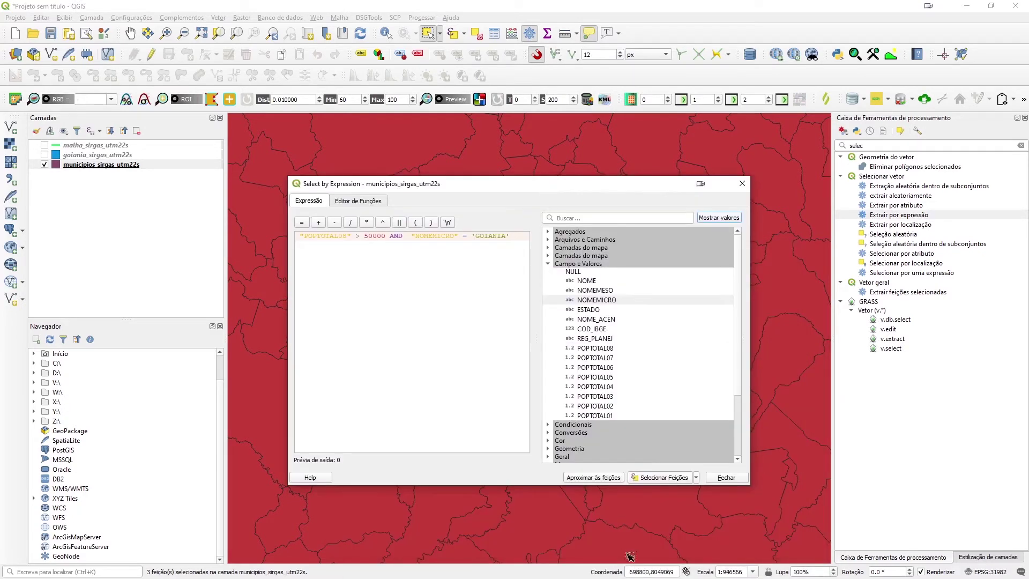
pyautogui.click(663, 479)
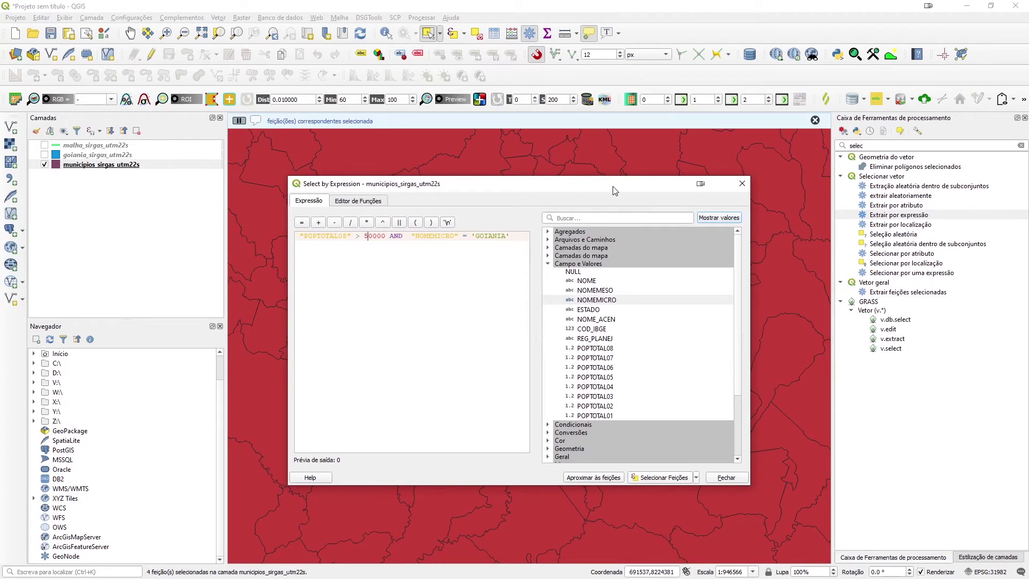
pyautogui.moveTo(614, 185); pyautogui.dragTo(623, 521)
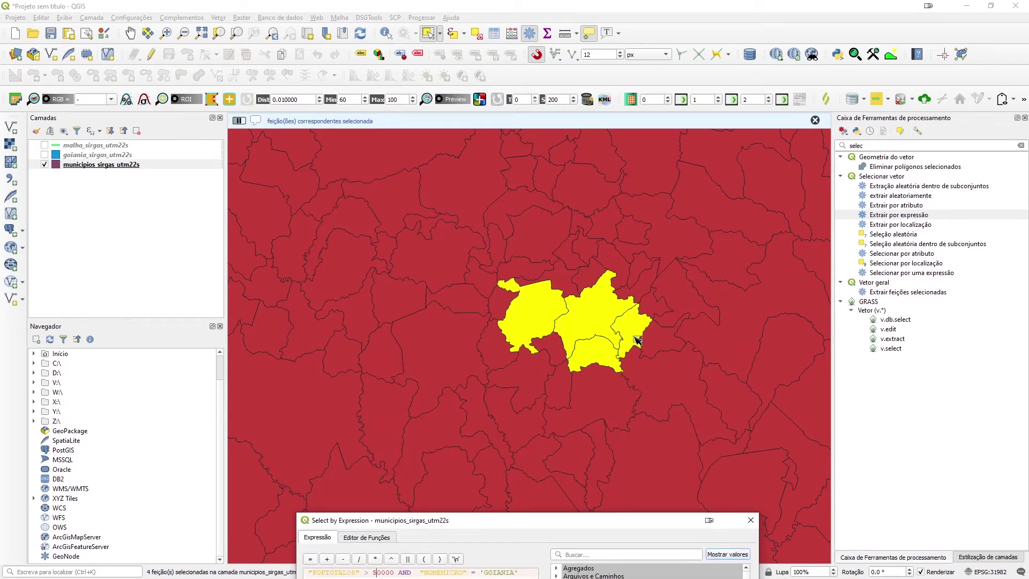
pyautogui.moveTo(592, 521); pyautogui.dragTo(592, 216)
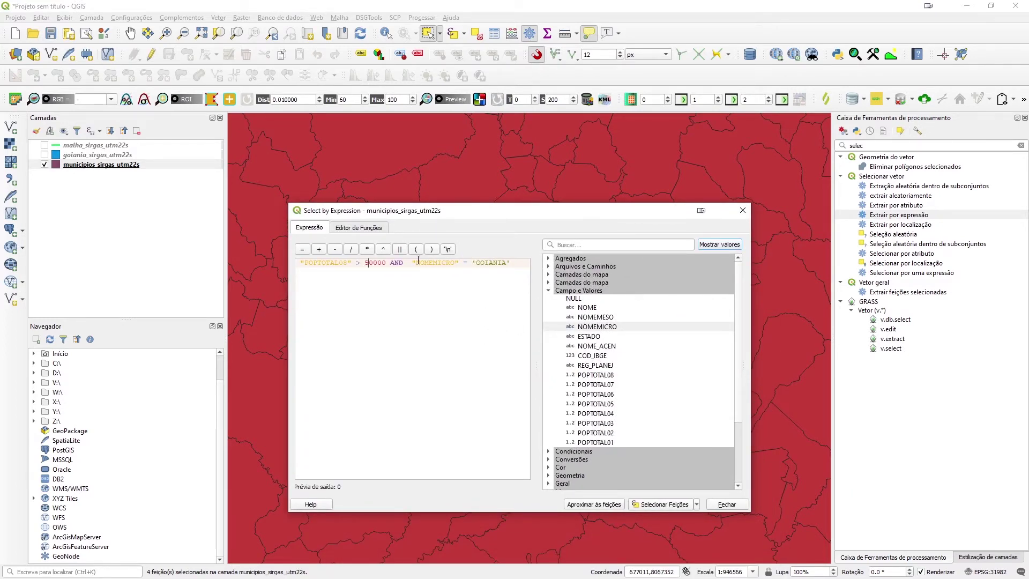
# Reduce the selection expression to "NOMEMICRO" = 'GOIANIA', reselect the municipalities, and close the expression dialog to check the map
pyautogui.moveTo(415, 264); pyautogui.dragTo(213, 263)
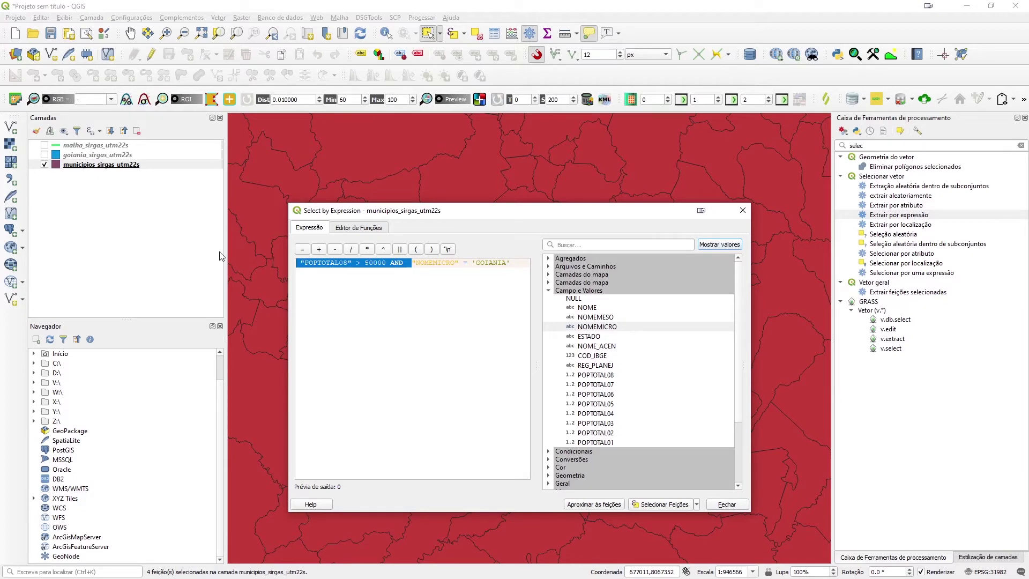
pyautogui.press('BackSpace')
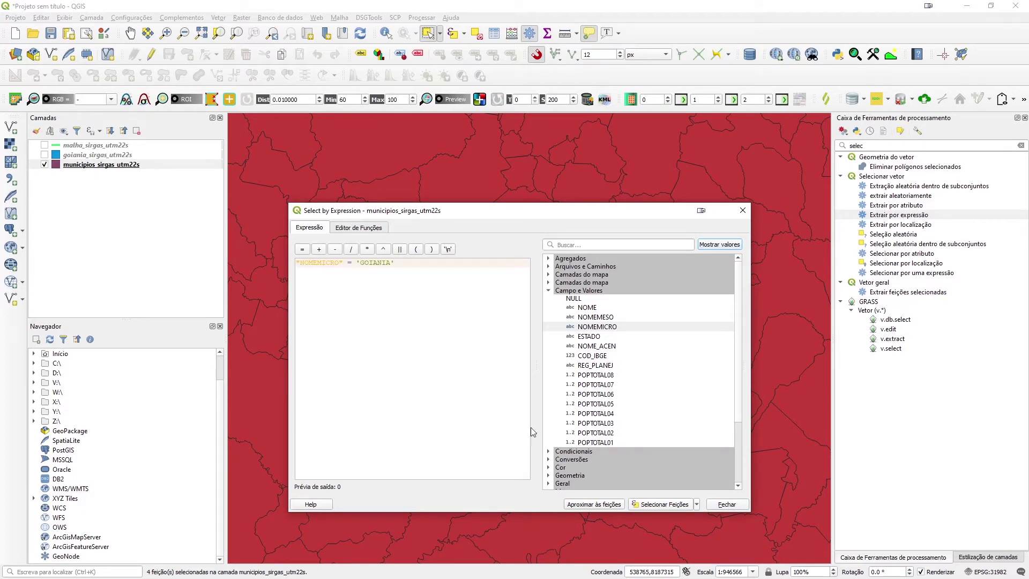
pyautogui.click(659, 504)
pyautogui.moveTo(591, 214); pyautogui.dragTo(604, 236)
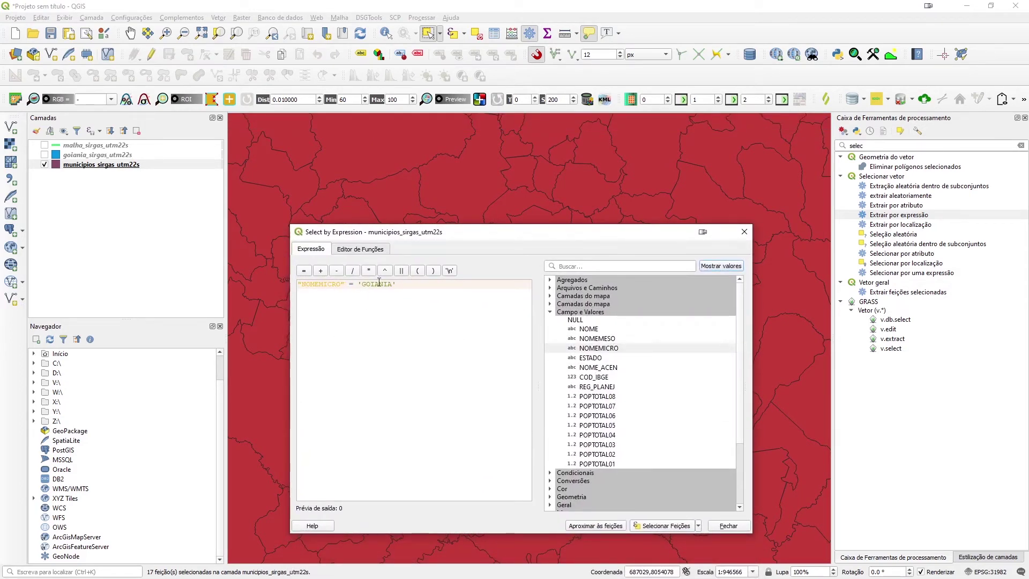
pyautogui.click(743, 233)
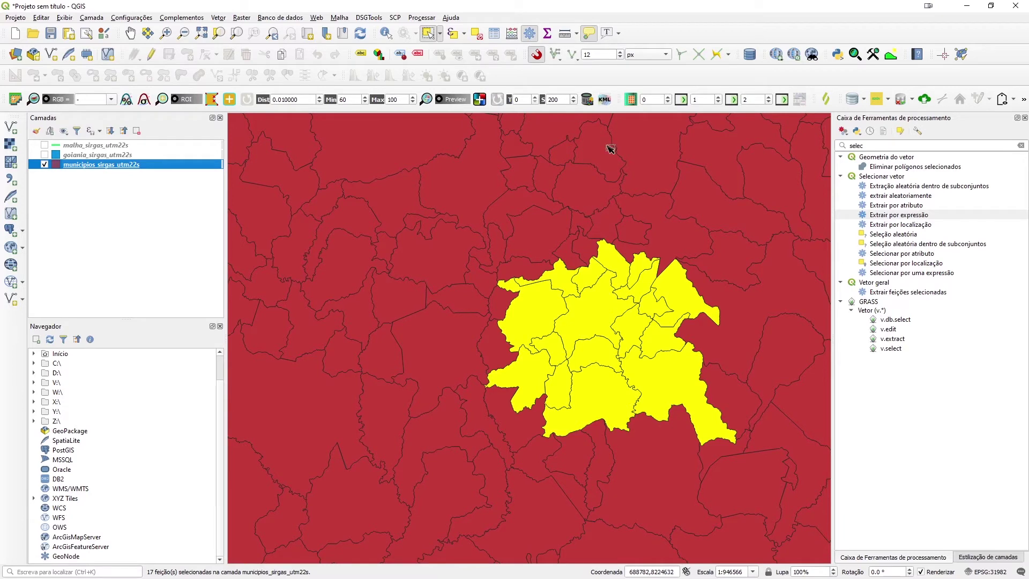
# Clear the selection, hide municipios_sirgas_utm22s, and show malha_sirgas_utm22s and goiania_sirgas_utm22s around the Goiânia area
pyautogui.click(477, 33)
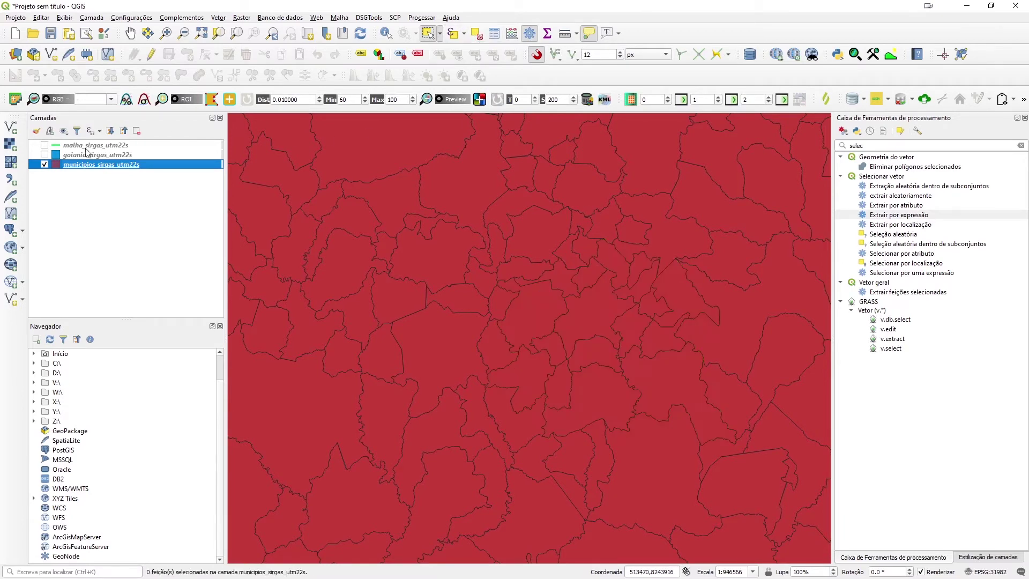
pyautogui.click(45, 165)
pyautogui.click(45, 146)
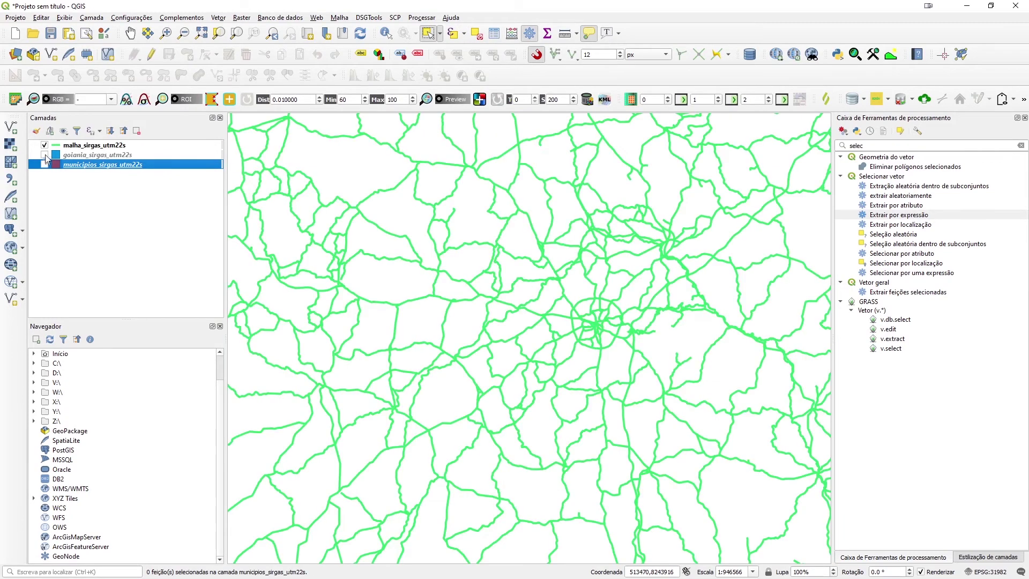
pyautogui.click(45, 155)
pyautogui.scroll(2, 616, 330)
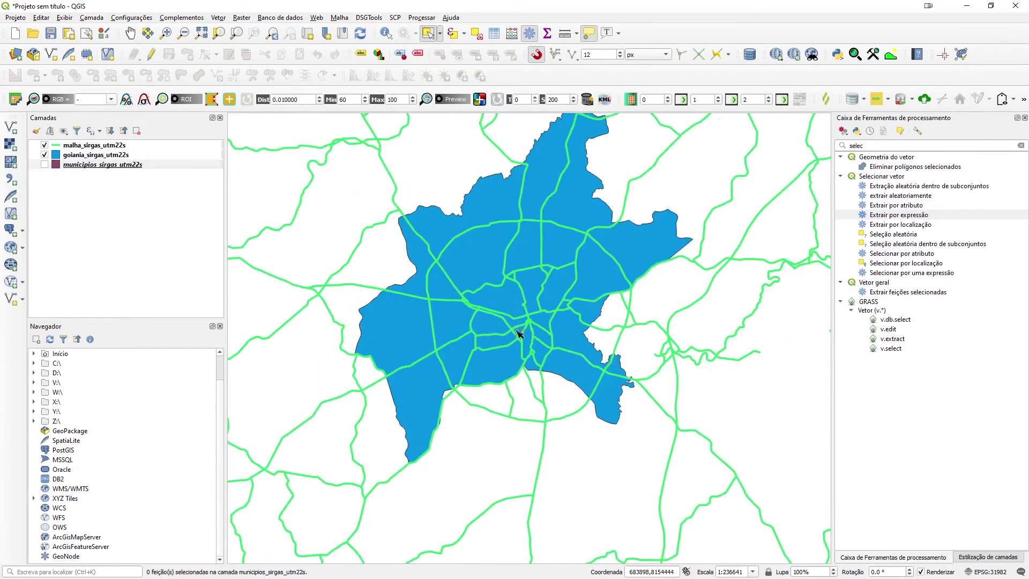
pyautogui.scroll(-1, 515, 338)
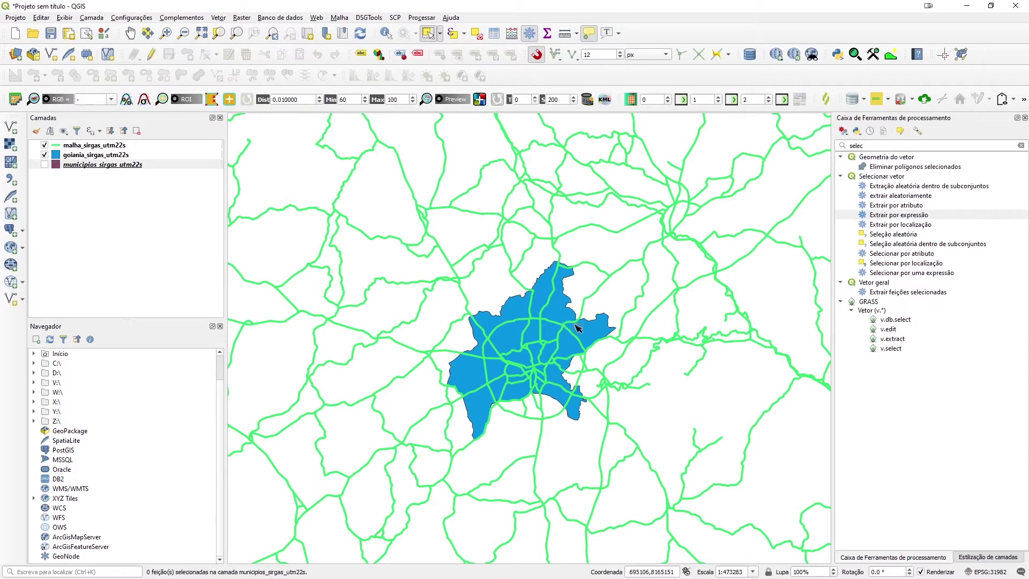
# Select the malha_sirgas_utm22s road segment crossing Goiânia's northwestern boundary, inspect where it crosses, and clear the selection
pyautogui.click(95, 146)
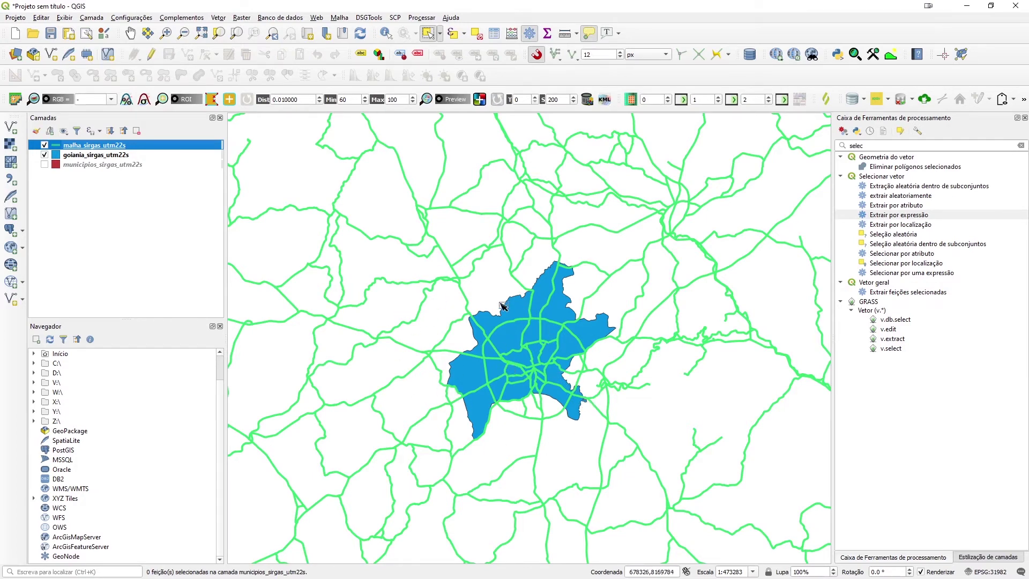
pyautogui.scroll(2, 484, 330)
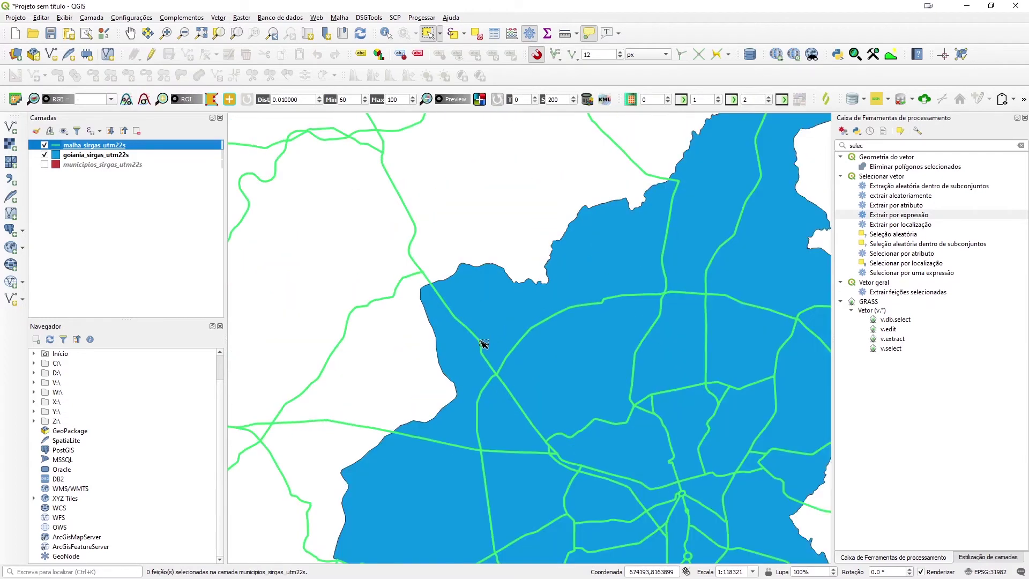
pyautogui.click(480, 344)
pyautogui.scroll(3, 440, 285)
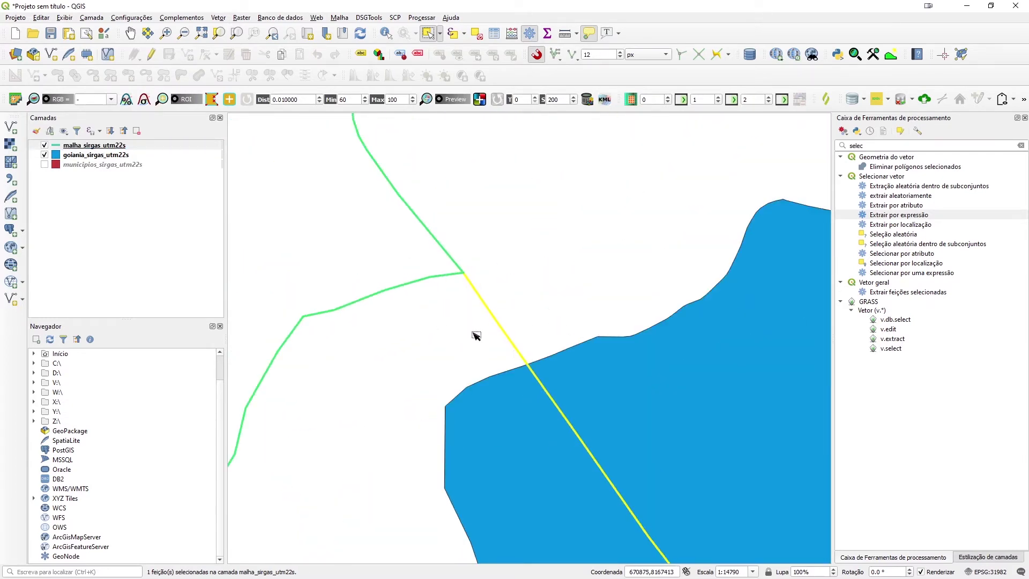
pyautogui.scroll(-4, 480, 344)
pyautogui.scroll(4, 552, 409)
pyautogui.scroll(-4, 551, 407)
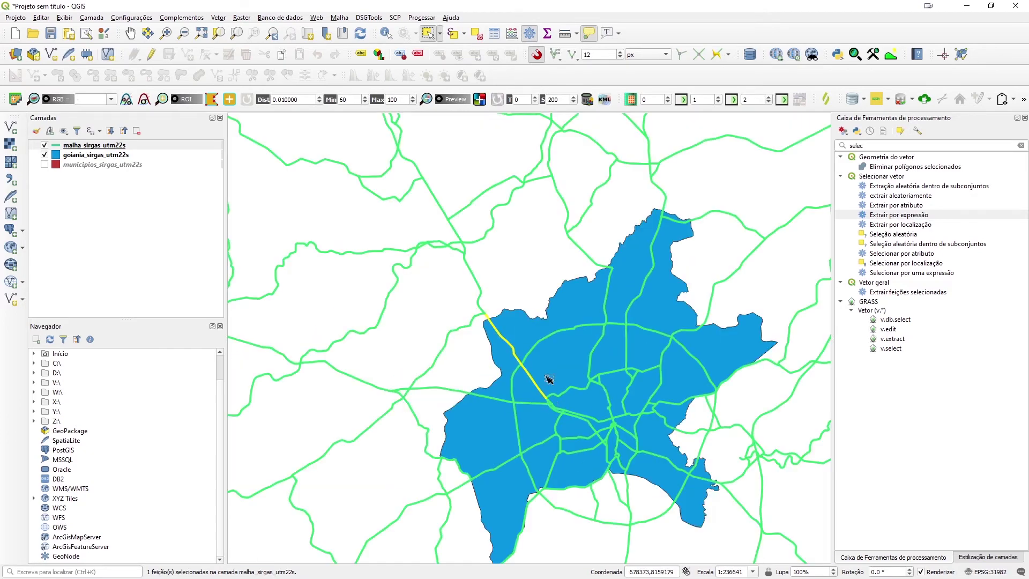
pyautogui.scroll(4, 502, 315)
pyautogui.click(567, 322)
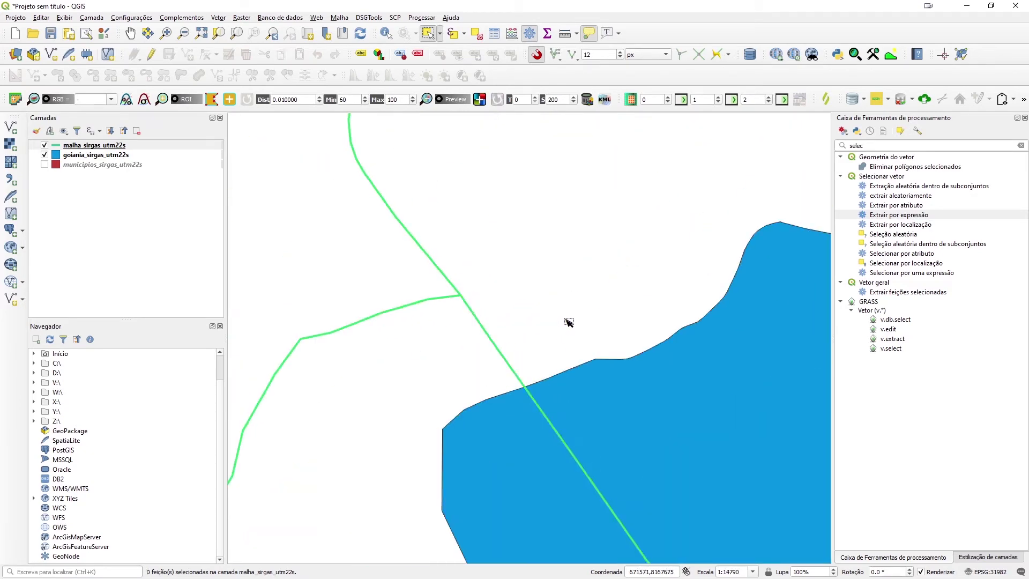
pyautogui.scroll(-4, 389, 259)
# Set up Selecionar por localização for malha_sirgas_utm22s features that intersect, touch, lie within or cross goiania_sirgas_utm22s
pyautogui.click(107, 146)
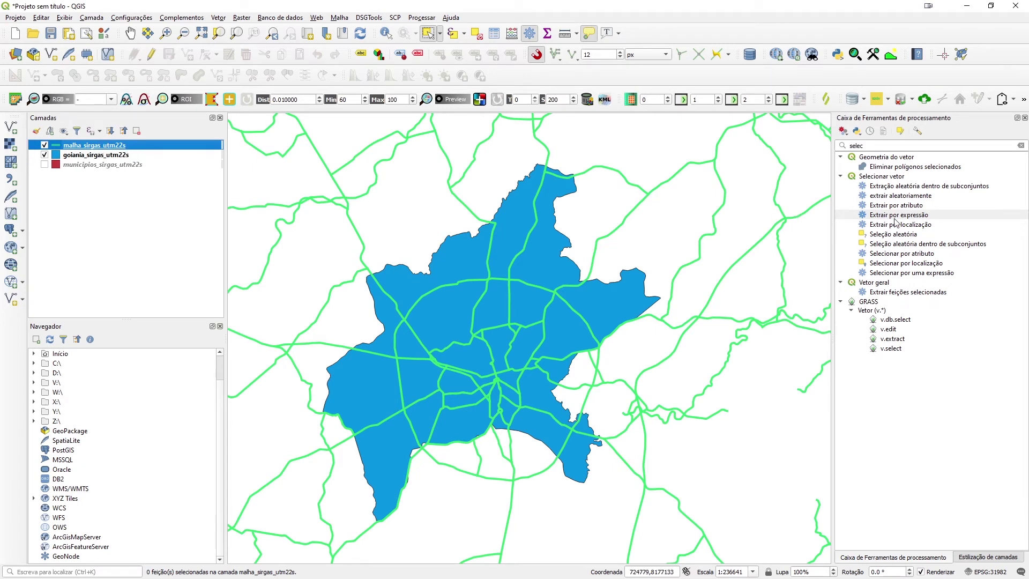
pyautogui.click(883, 145)
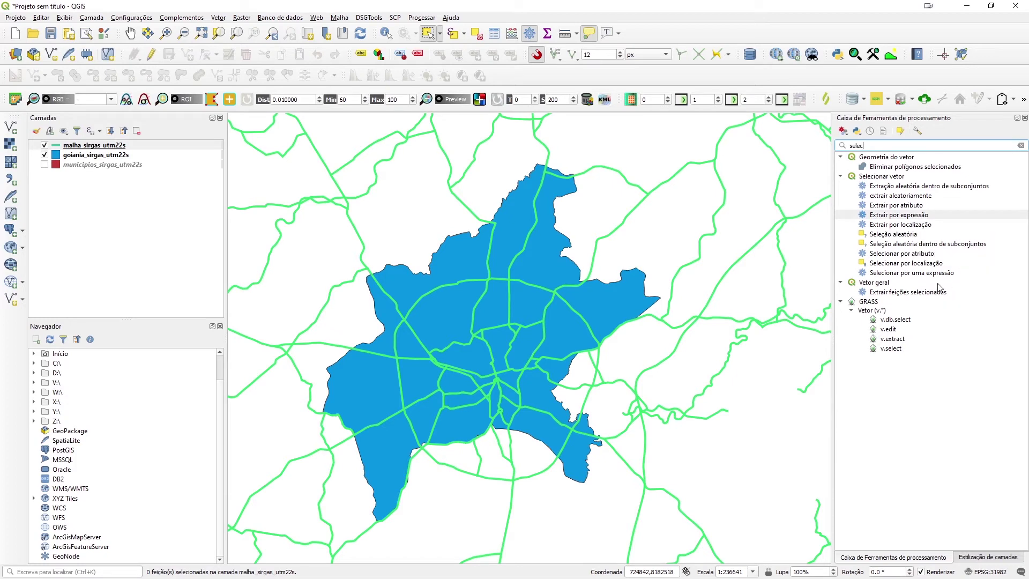
pyautogui.click(906, 225)
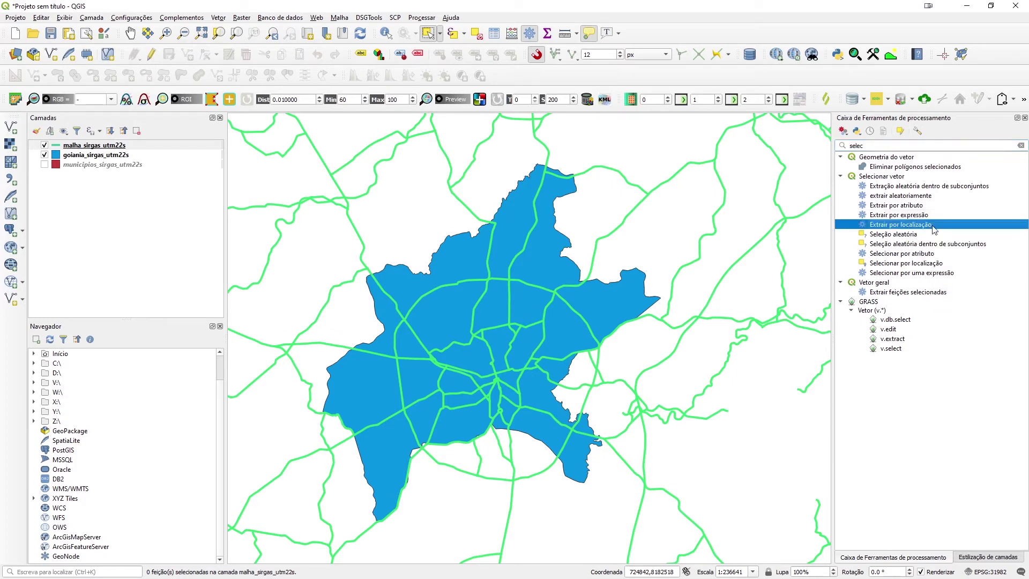
pyautogui.click(929, 267)
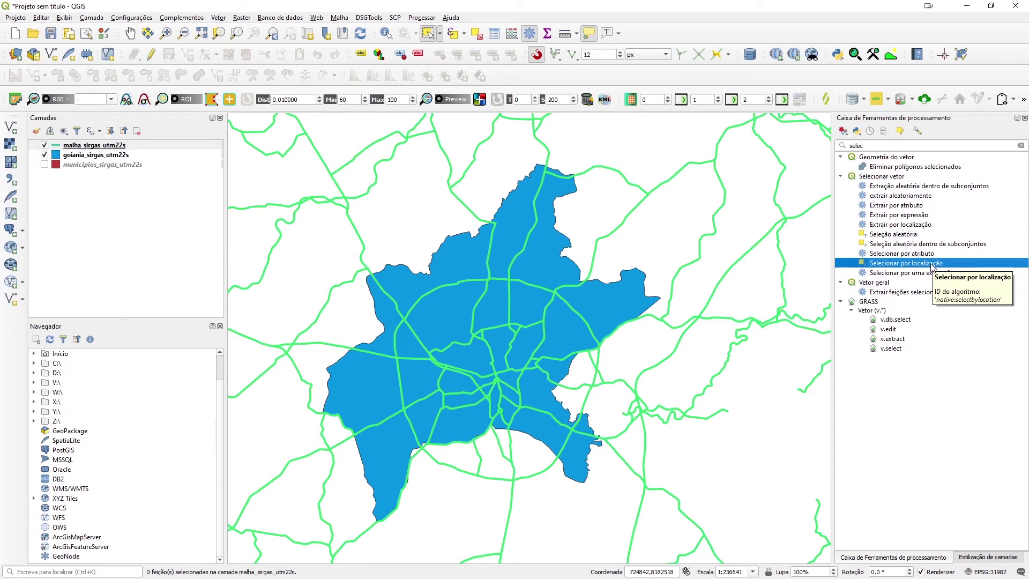
pyautogui.doubleClick(933, 264)
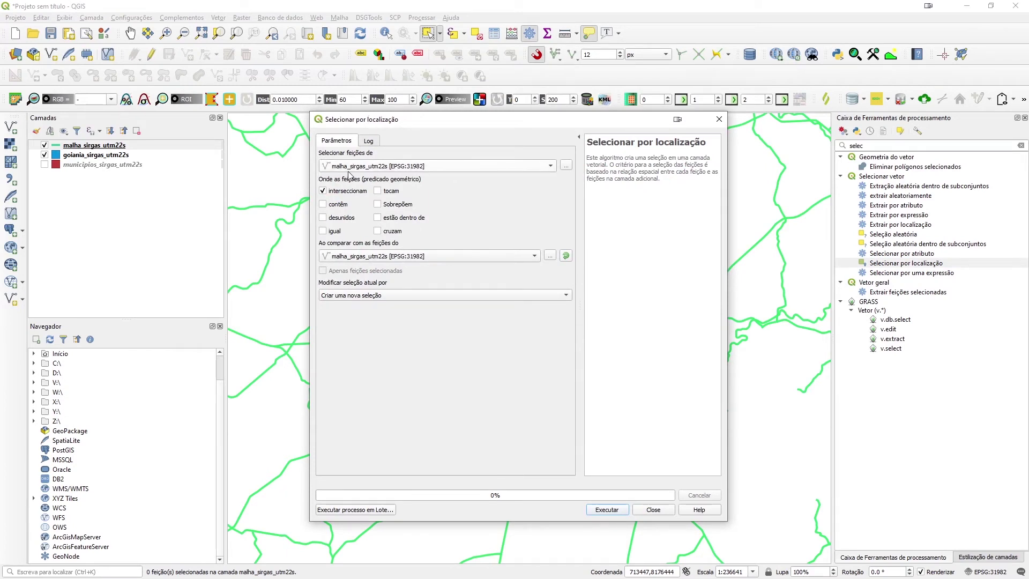
pyautogui.click(377, 190)
pyautogui.click(386, 234)
pyautogui.click(470, 259)
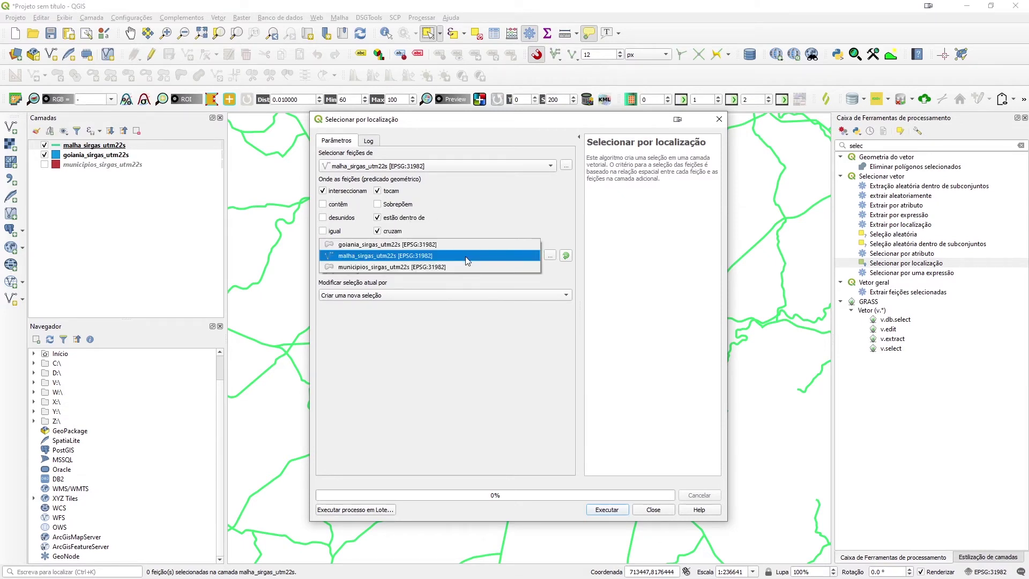
pyautogui.click(421, 249)
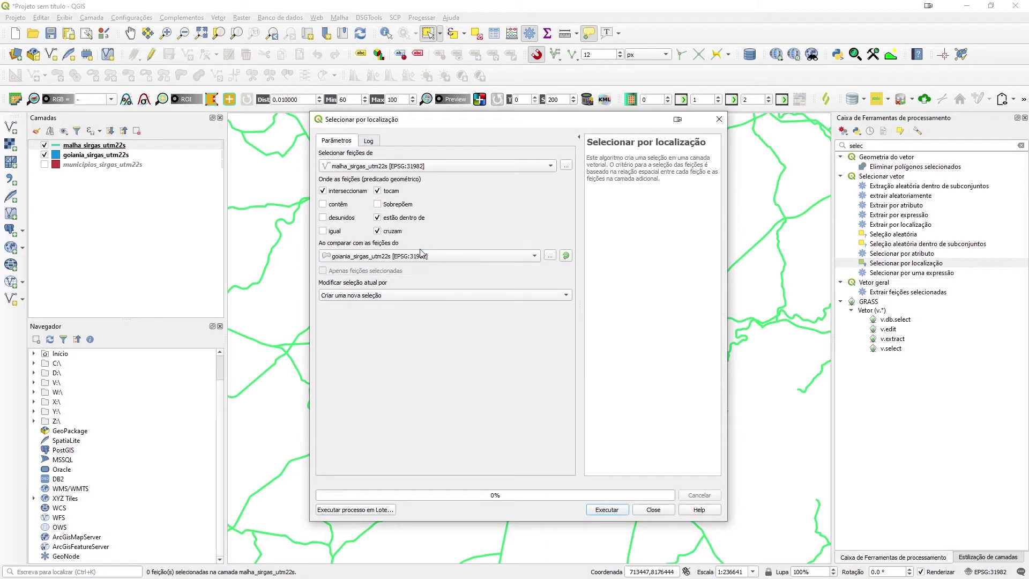
# Run the location selection with Criar uma nova seleção and check the selected roads around Goiânia's boundary
pyautogui.click(462, 304)
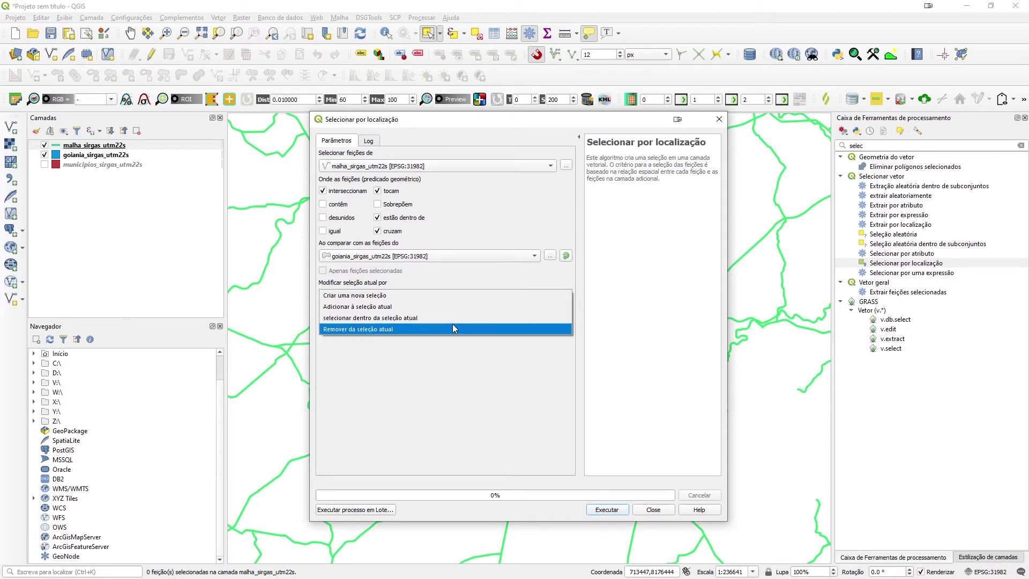
pyautogui.click(447, 295)
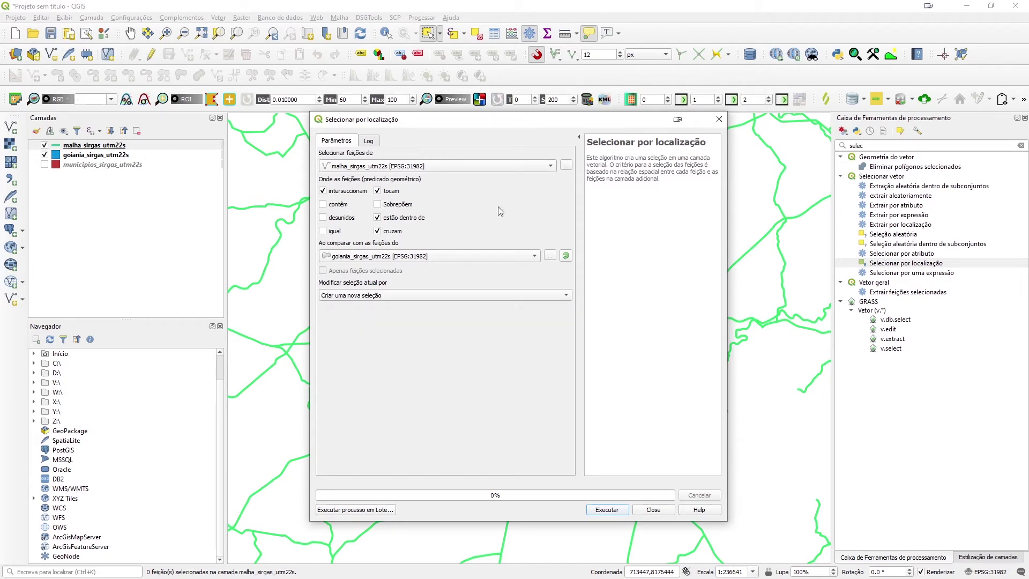
pyautogui.click(616, 510)
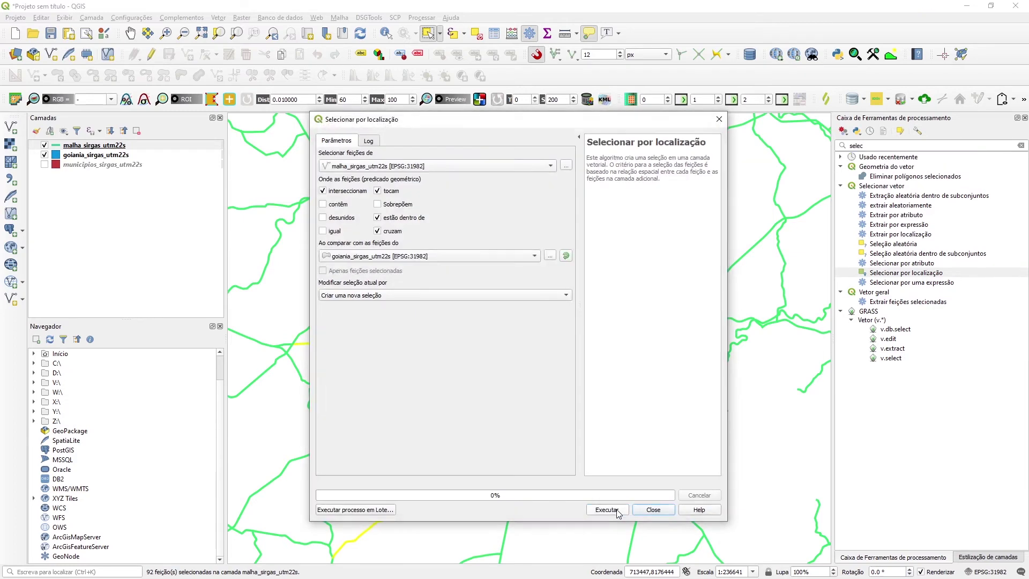
pyautogui.moveTo(448, 120); pyautogui.dragTo(924, 272)
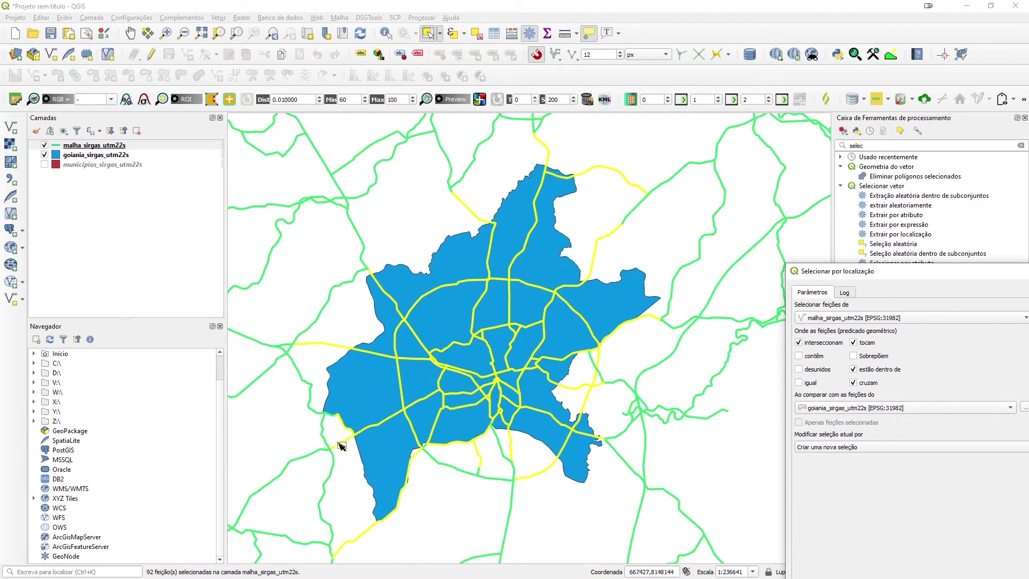
pyautogui.moveTo(356, 554); pyautogui.dragTo(359, 420)
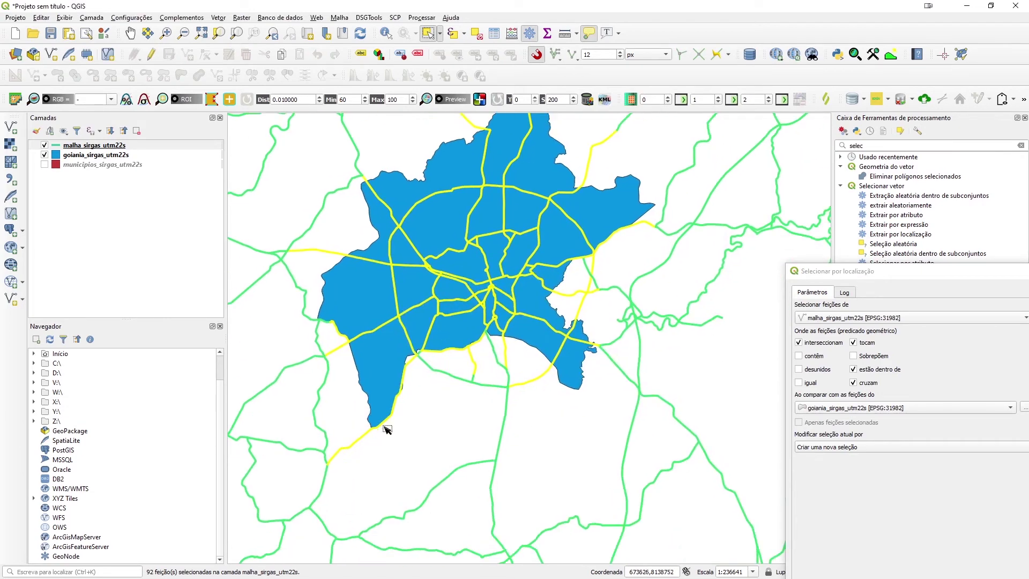
# Rerun the location selection with only the "estão dentro de" predicate, and inspect the GO 050/GO 060 road extending past the western boundary
pyautogui.click(853, 383)
pyautogui.click(854, 368)
pyautogui.click(854, 342)
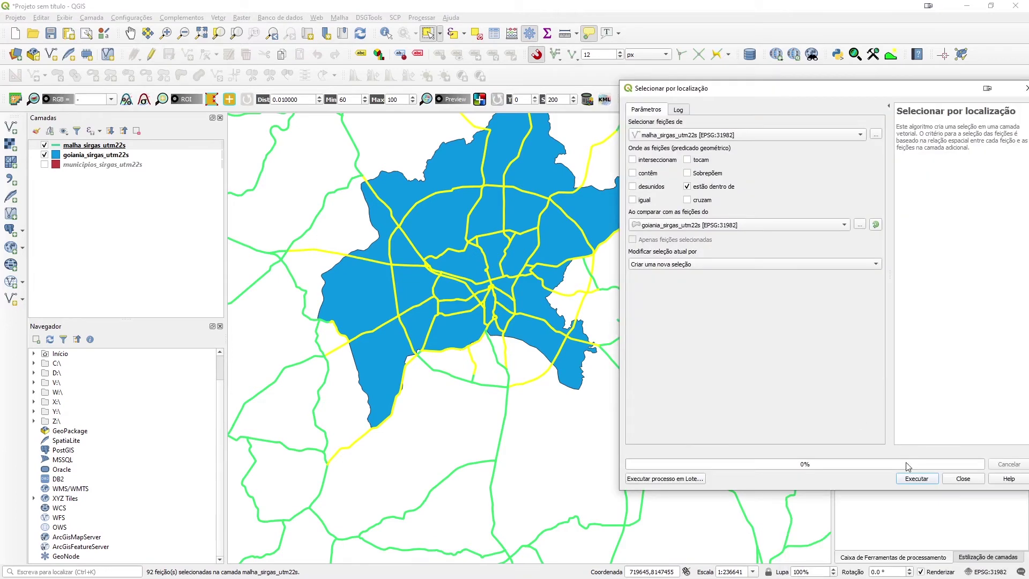
pyautogui.click(917, 478)
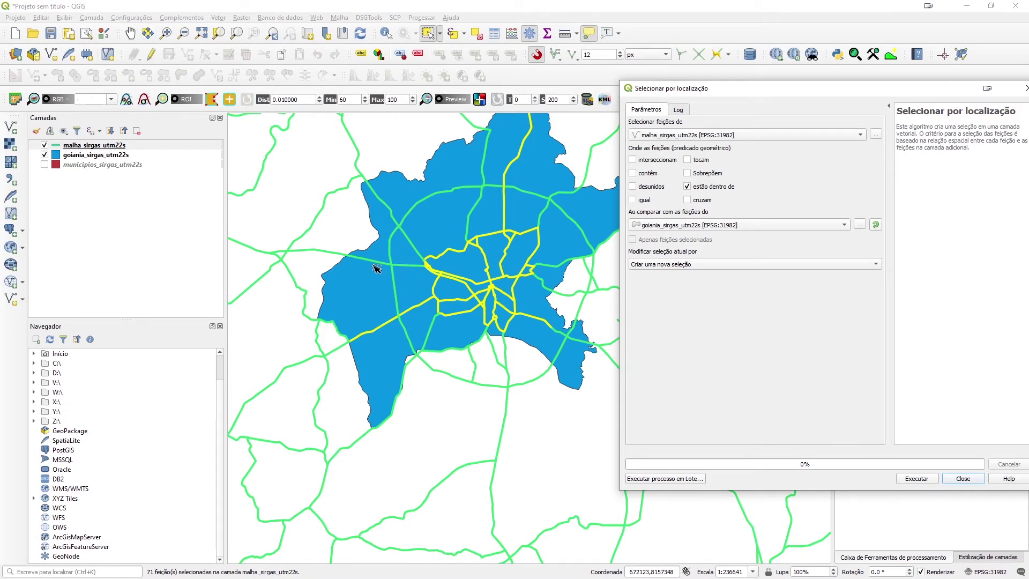
pyautogui.moveTo(373, 263)
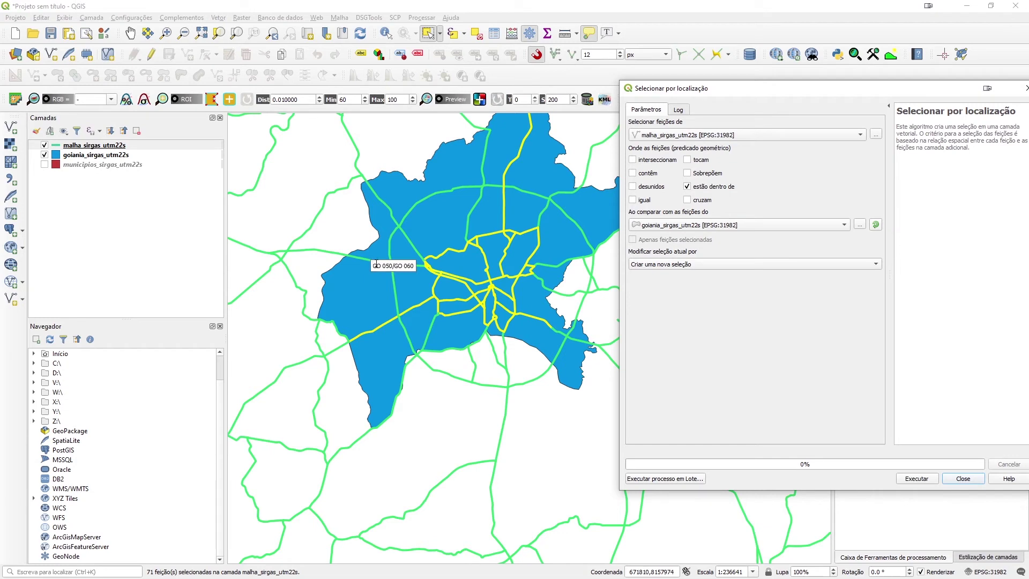
pyautogui.click(374, 260)
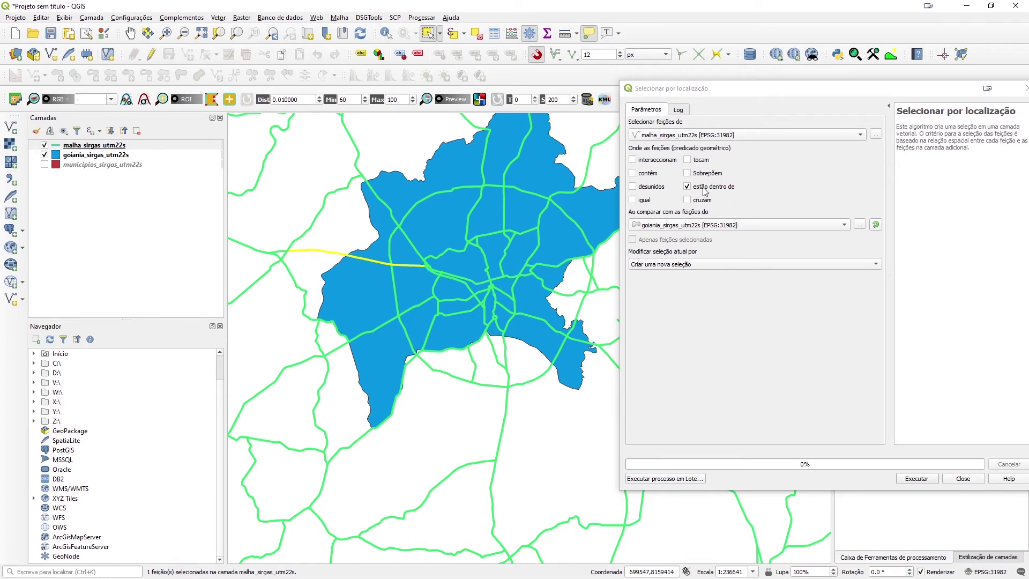
pyautogui.click(921, 484)
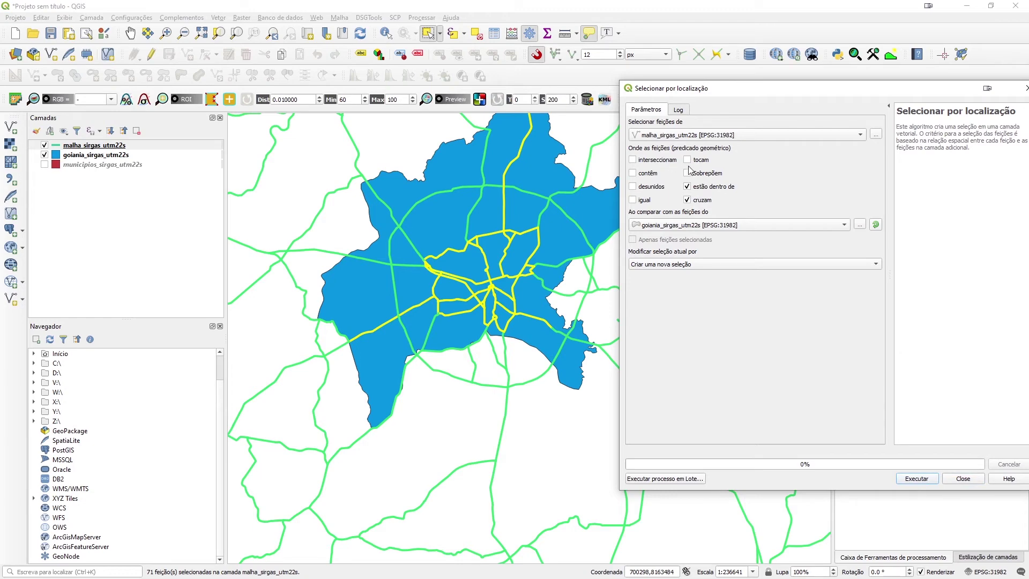
# Add the interseccionam, tocam, Sobrepõem and cruzam predicates to "estão dentro de", rerun the location selection, and close the tool
pyautogui.click(692, 172)
pyautogui.click(688, 160)
pyautogui.click(917, 479)
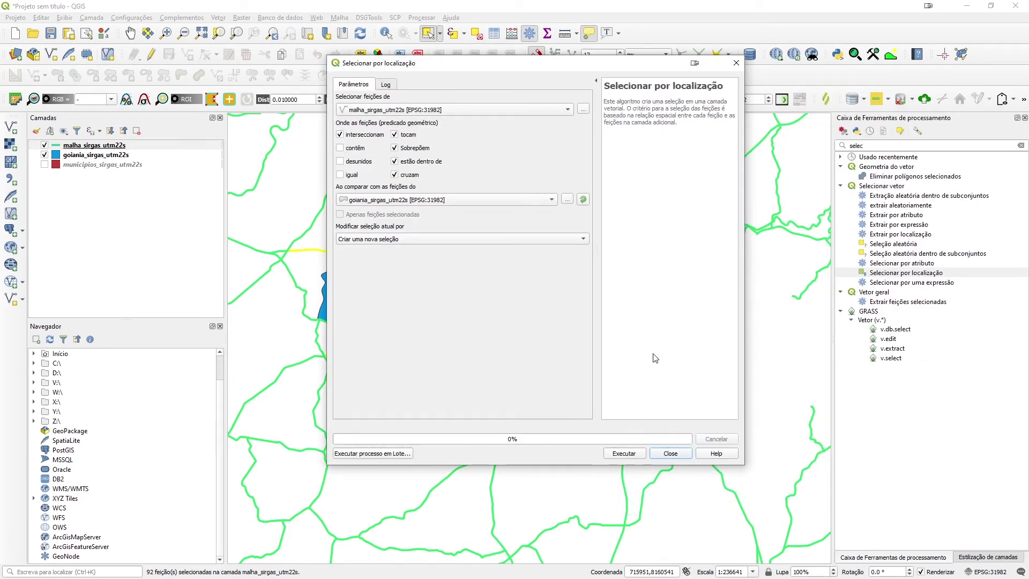
pyautogui.click(670, 454)
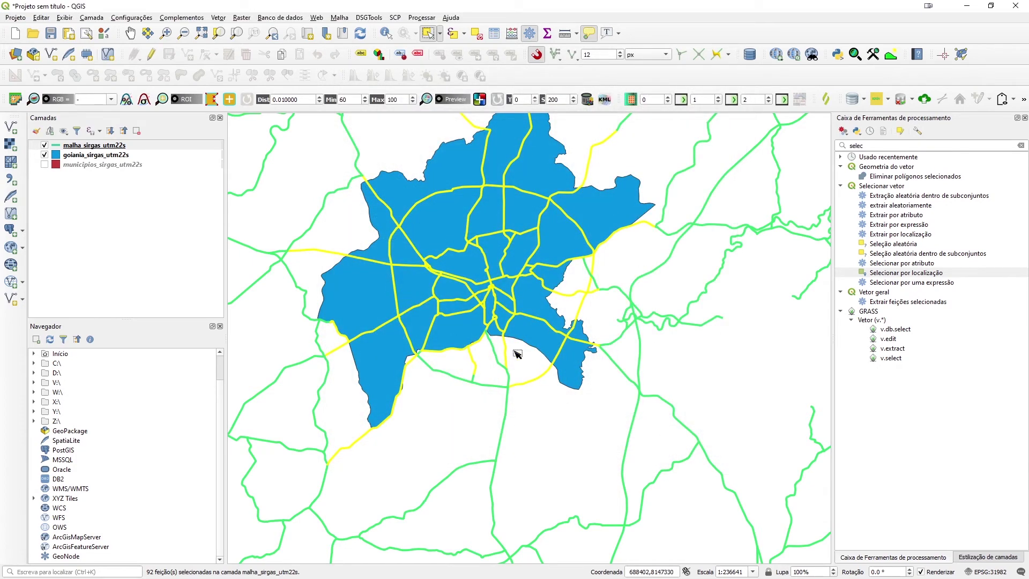
# Set up a Shapefile export of malha_sirgas_utm22s limited to the selected features, keeping all attribute fields in EPSG:31982
pyautogui.rightClick(89, 147)
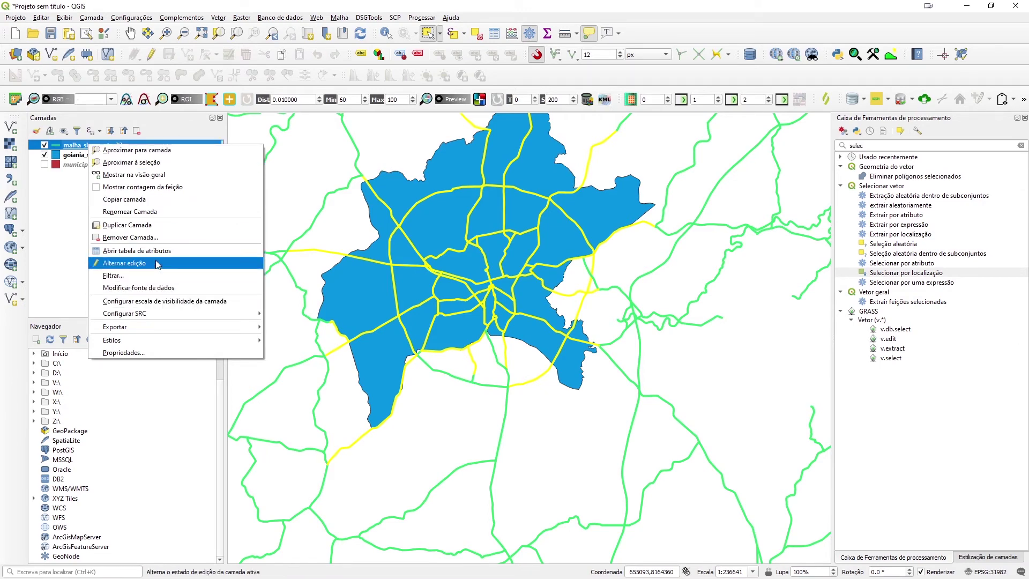
pyautogui.moveTo(189, 331)
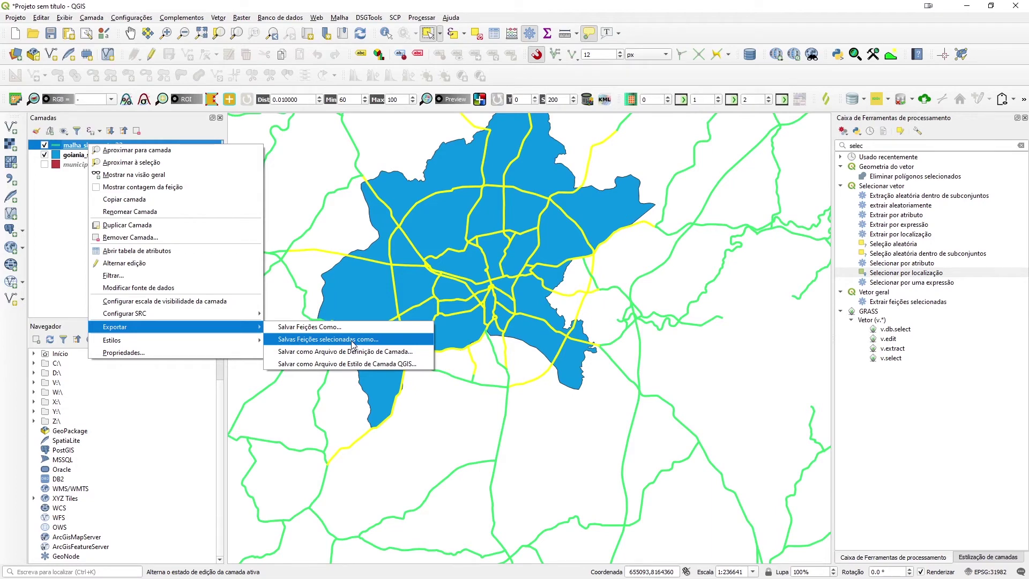
pyautogui.click(338, 328)
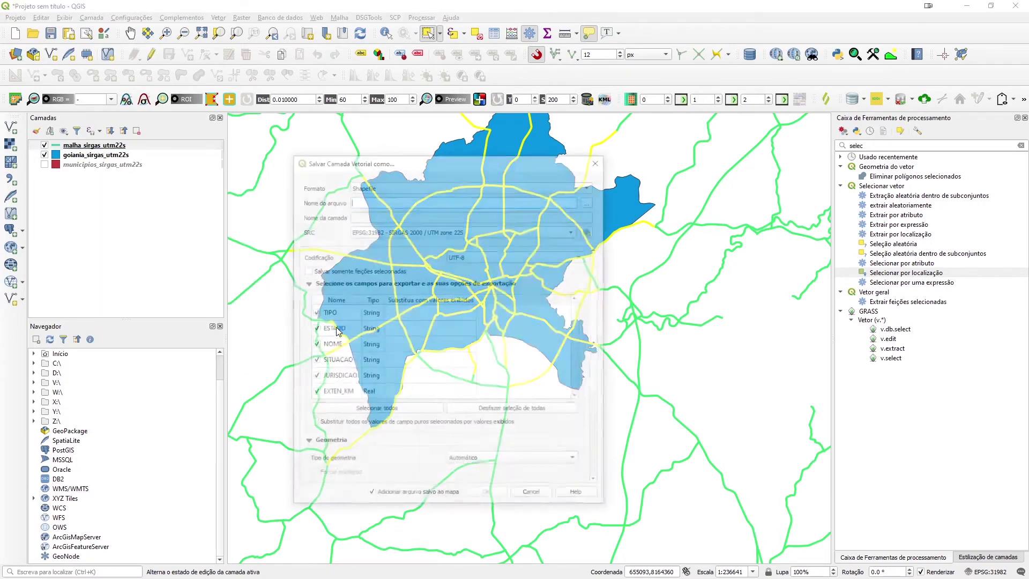
pyautogui.click(309, 272)
pyautogui.click(304, 271)
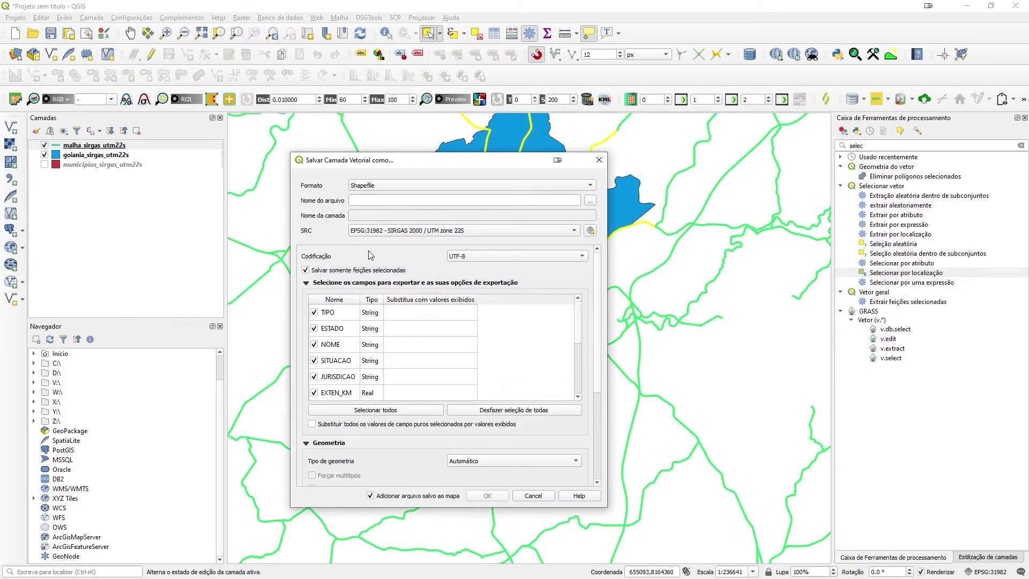
pyautogui.click(397, 201)
pyautogui.click(315, 312)
pyautogui.scroll(-3, 328, 338)
pyautogui.scroll(2, 331, 340)
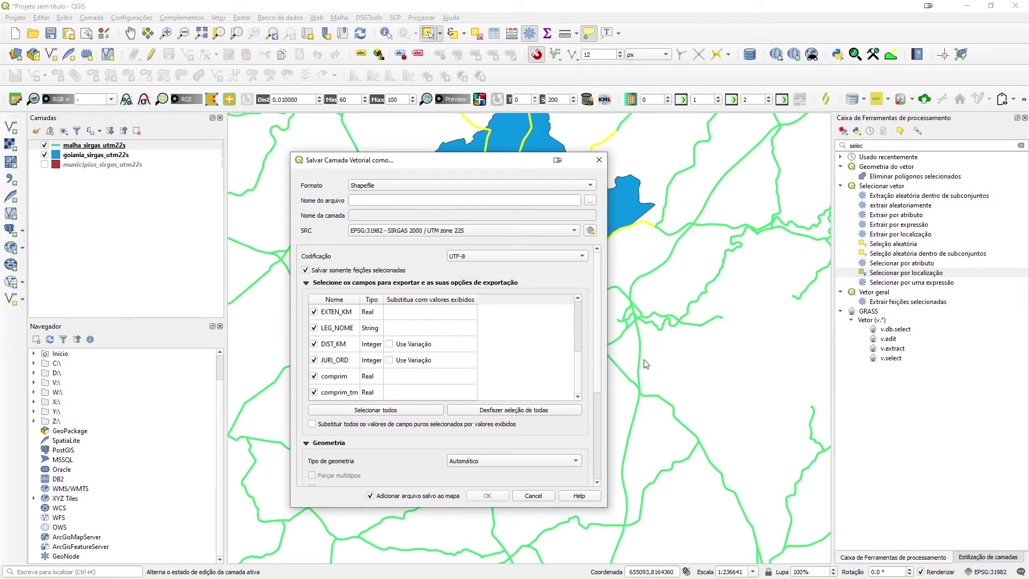
pyautogui.scroll(2, 575, 377)
pyautogui.click(316, 313)
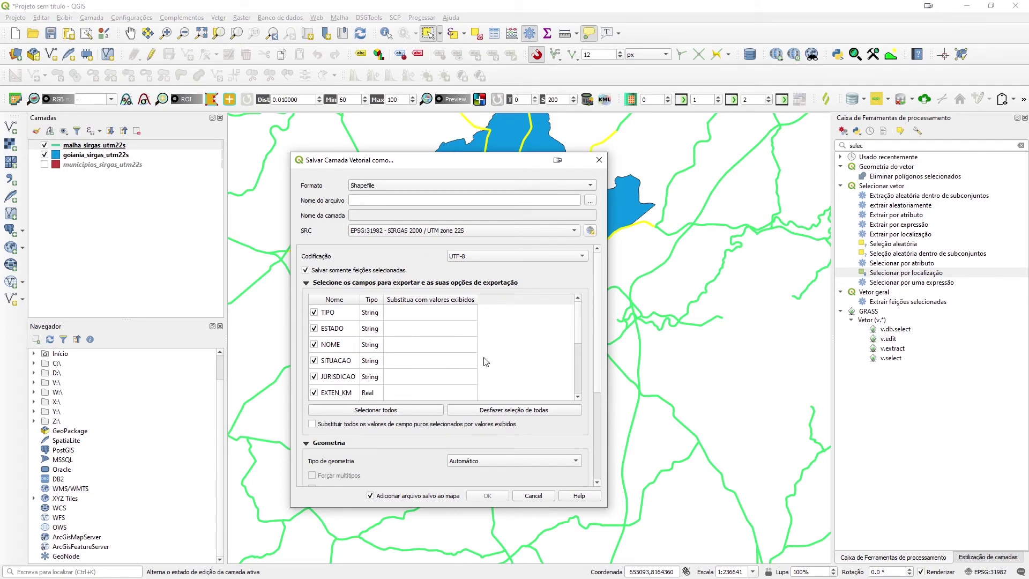
# Export the selected roads as SELECAO_GOIANIA.SHP to the DADOS folder and add the saved file to the map
pyautogui.click(590, 202)
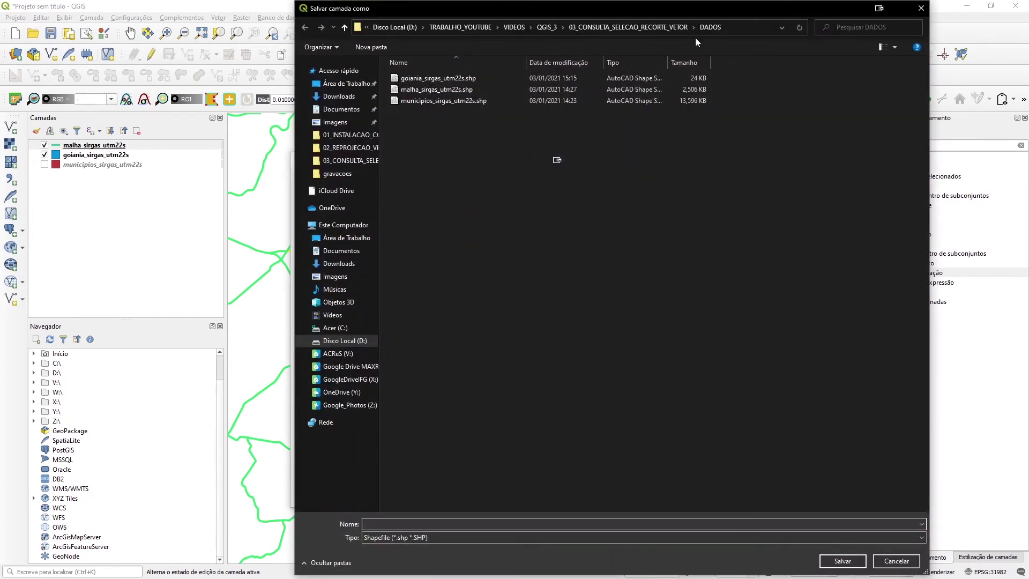
pyautogui.press('Escape')
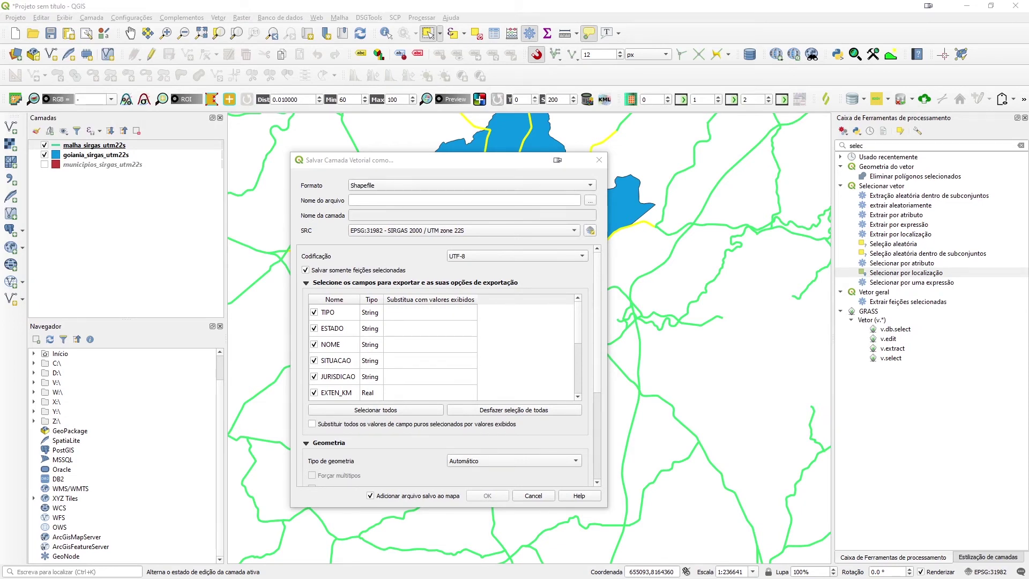
pyautogui.click(379, 205)
pyautogui.hotkey('ctrl', 'v')
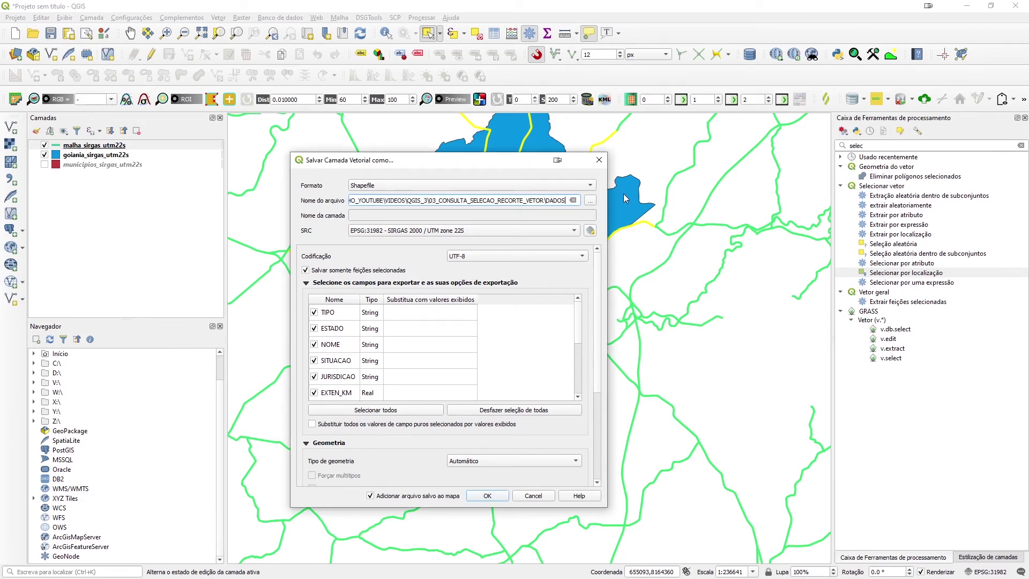
pyautogui.write('\\')
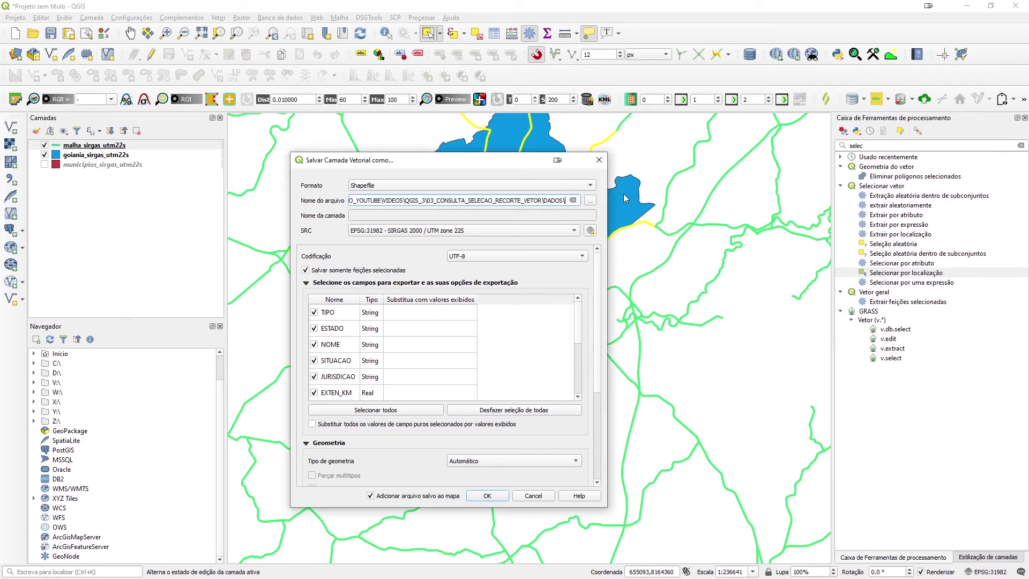
pyautogui.write('SELECAO_GOI')
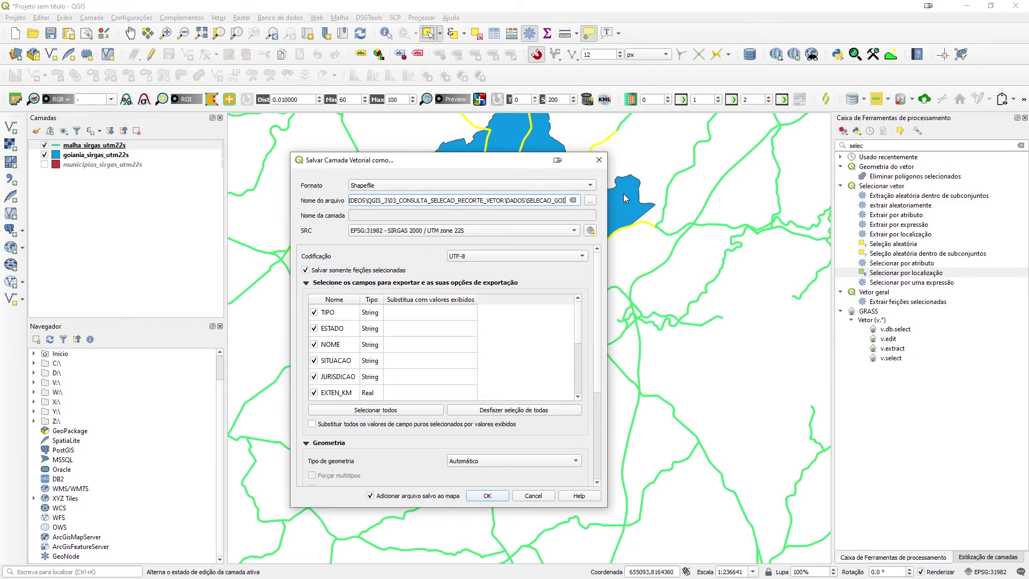
pyautogui.write('ANIA.SHP')
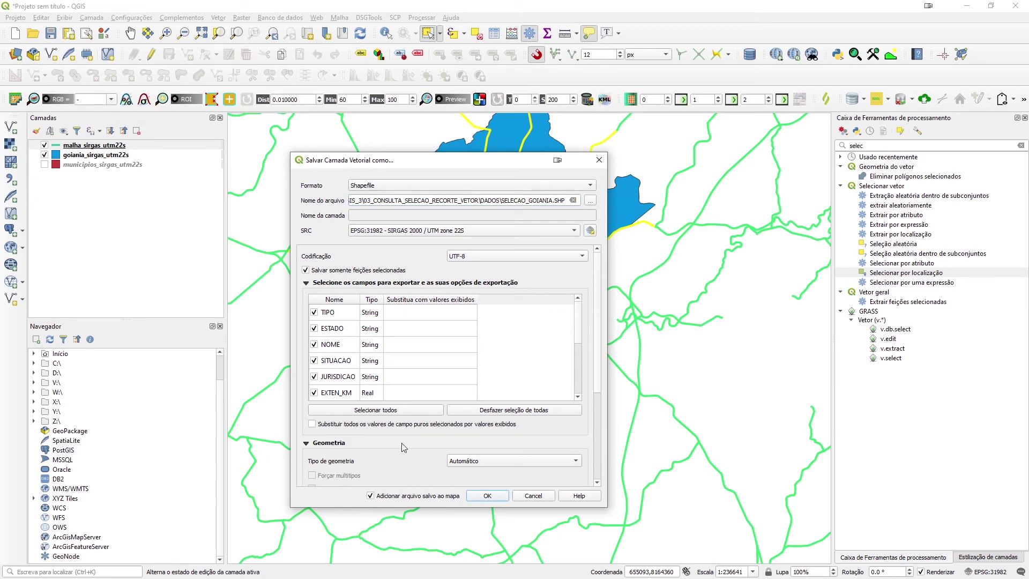
pyautogui.click(487, 497)
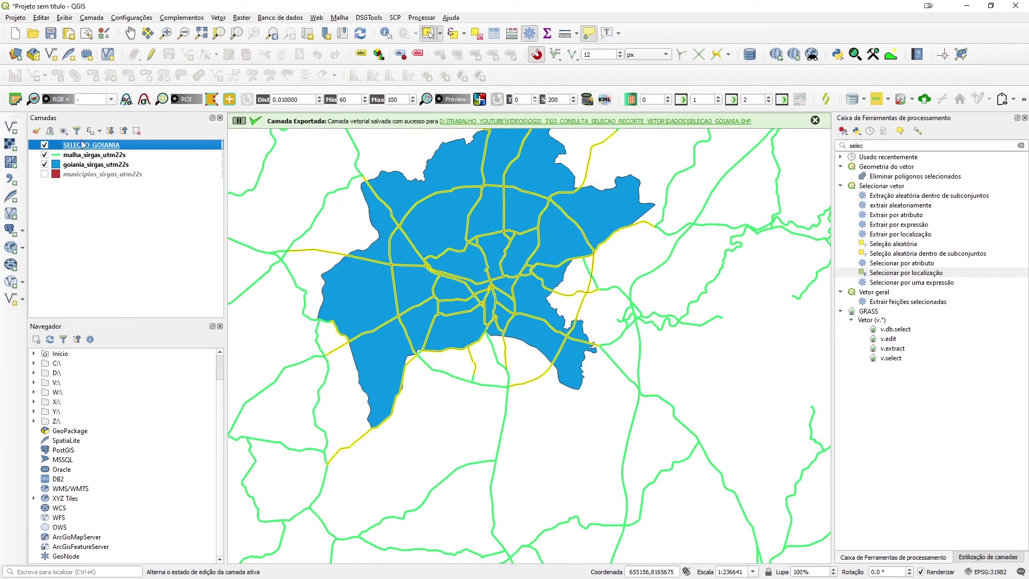
# Hide malha_sirgas_utm22s and inspect the exported SELECAO_GOIANIA roads, selecting the one that crosses Goiânia's western boundary
pyautogui.click(44, 155)
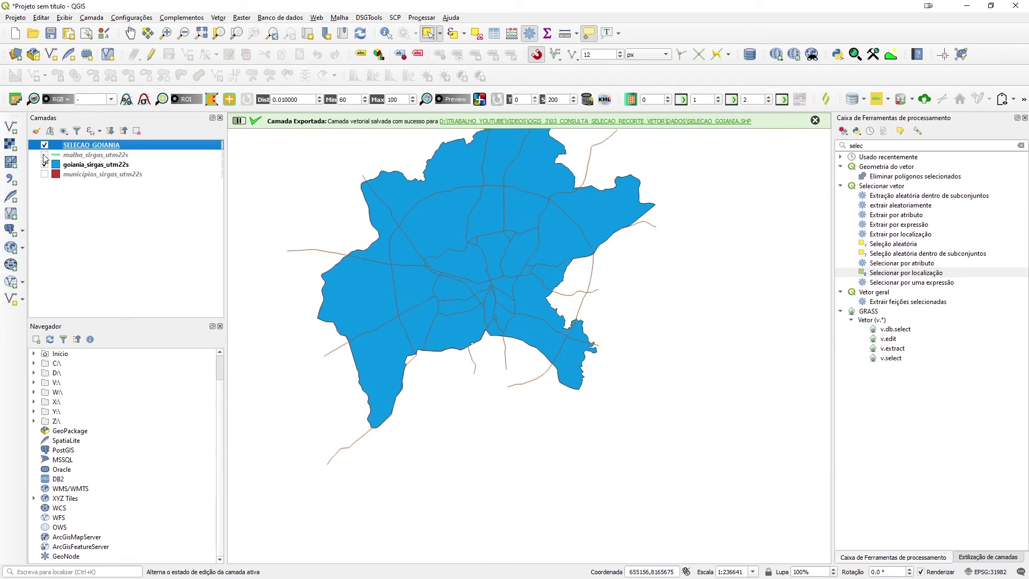
pyautogui.moveTo(455, 274); pyautogui.dragTo(421, 351)
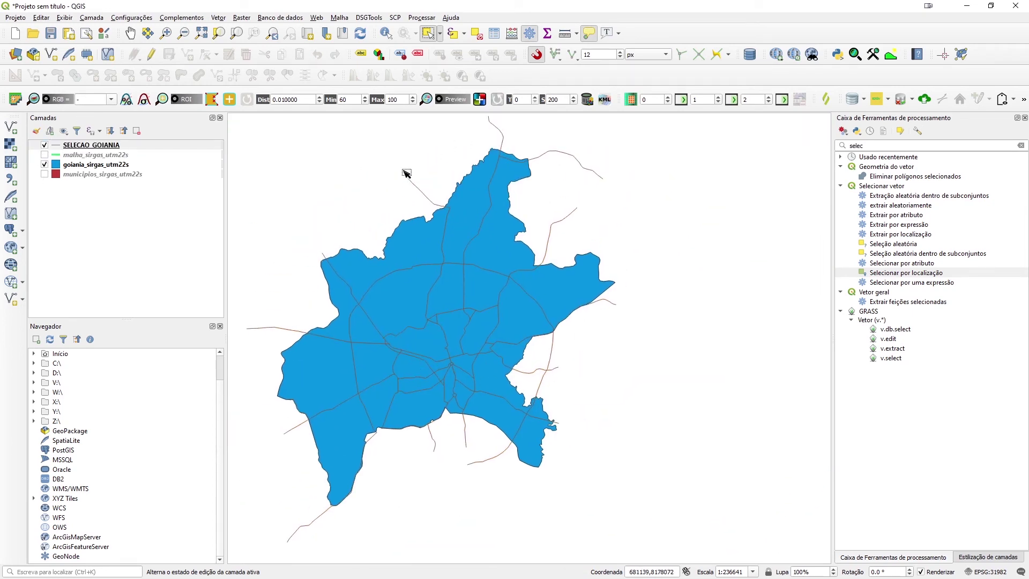
pyautogui.moveTo(445, 386); pyautogui.dragTo(540, 378)
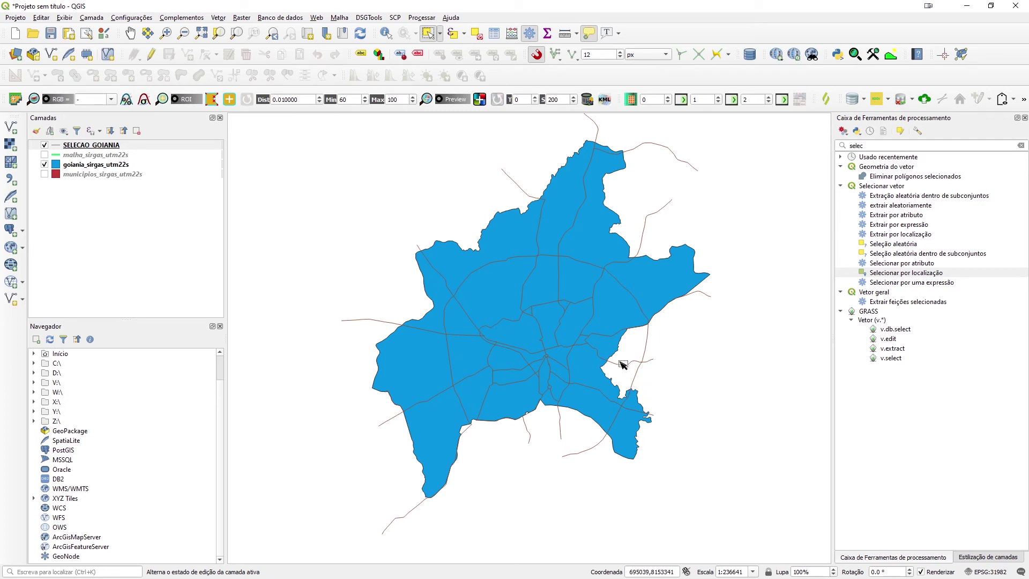
pyautogui.click(389, 325)
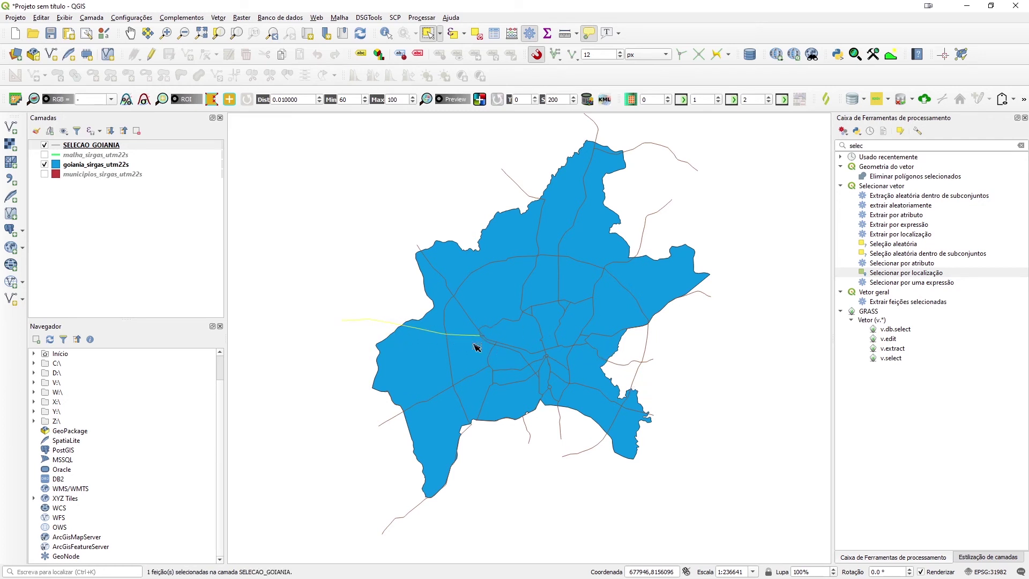
# Show malha_sirgas_utm22s instead of SELECAO_GOIANIA, select the same western road for comparison, and clear that selection
pyautogui.click(45, 154)
pyautogui.click(44, 145)
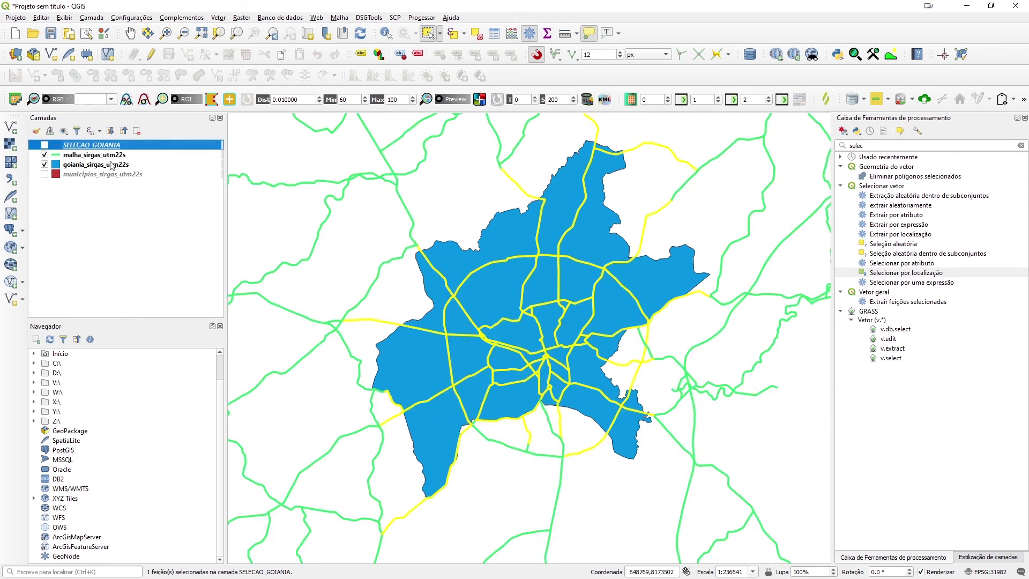
pyautogui.click(386, 325)
pyautogui.click(387, 325)
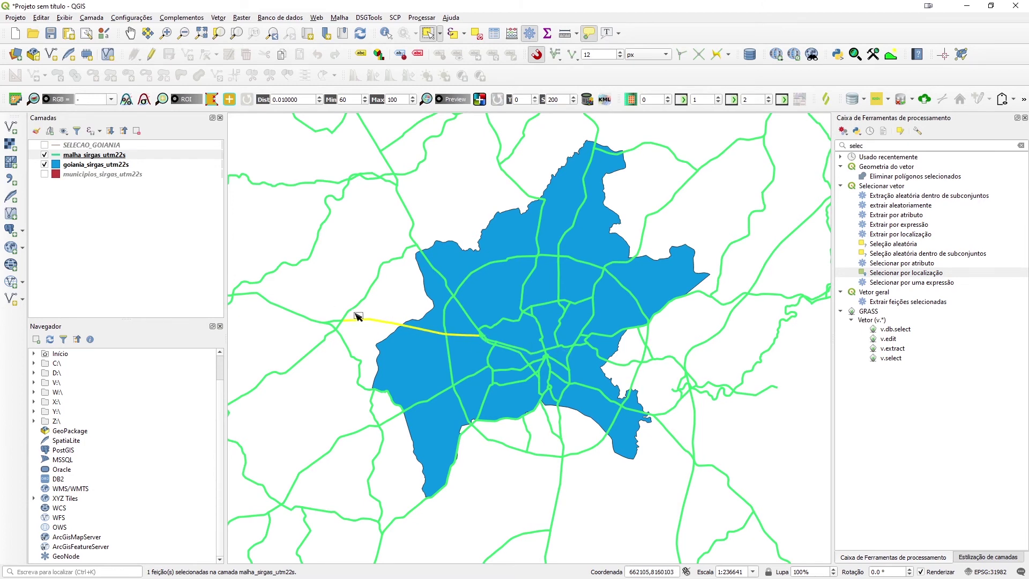
pyautogui.click(403, 313)
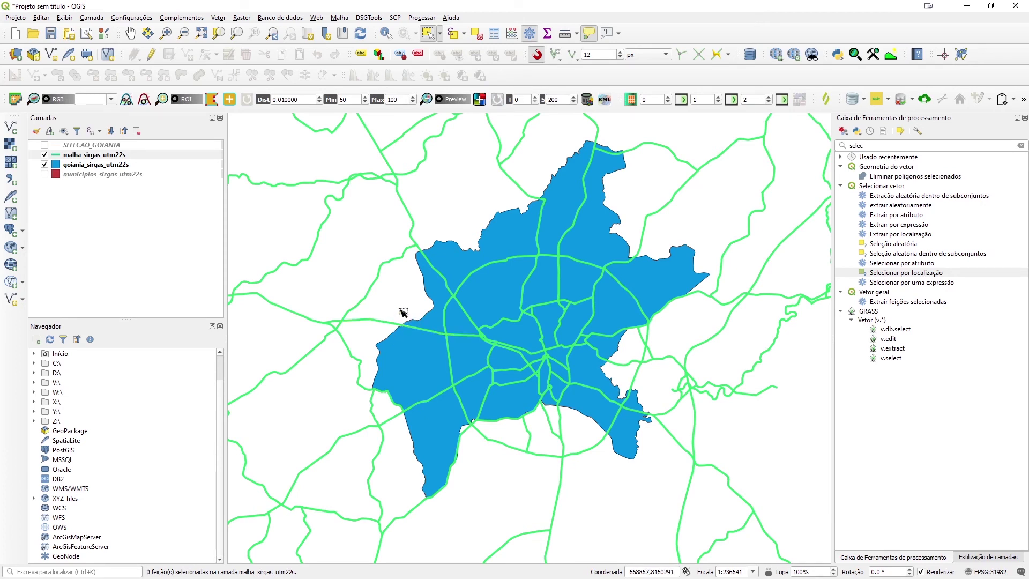
# Clip malha_sirgas_utm22s with goiania_sirgas_utm22s as the overlay using Recortar, outputting a temporary layer, and close the tool
pyautogui.click(220, 20)
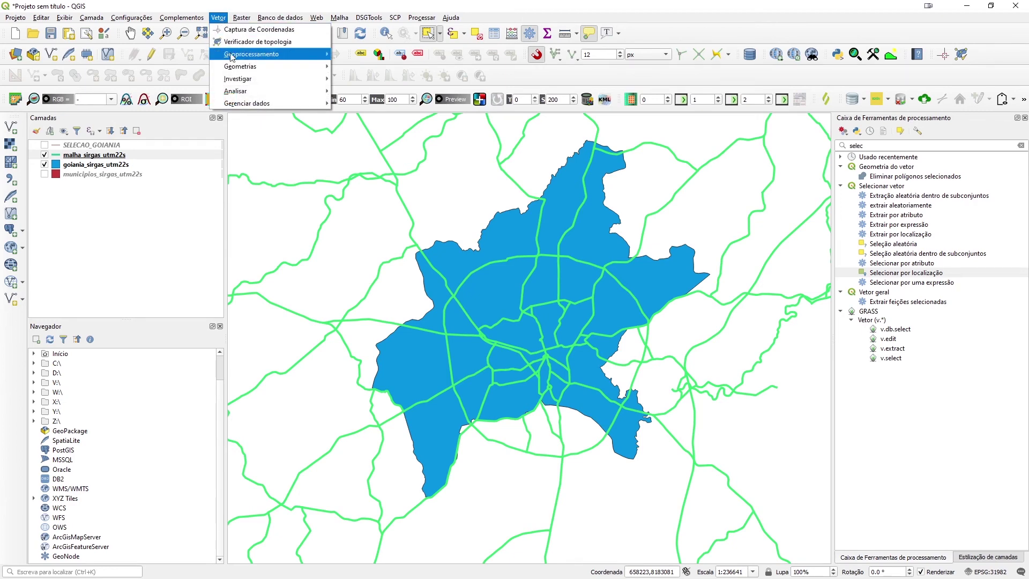
pyautogui.moveTo(234, 56)
pyautogui.click(370, 67)
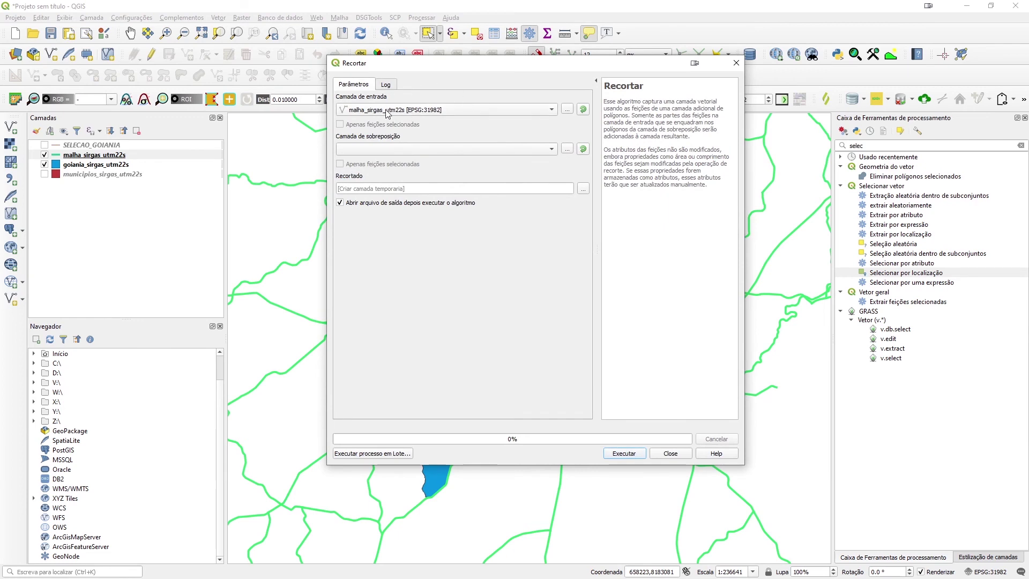
pyautogui.click(455, 148)
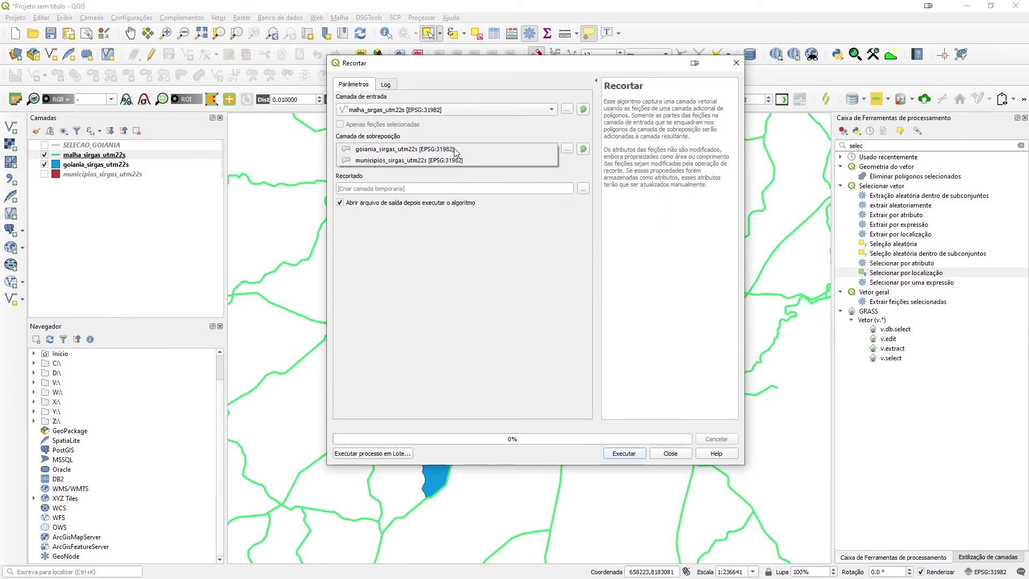
pyautogui.click(429, 150)
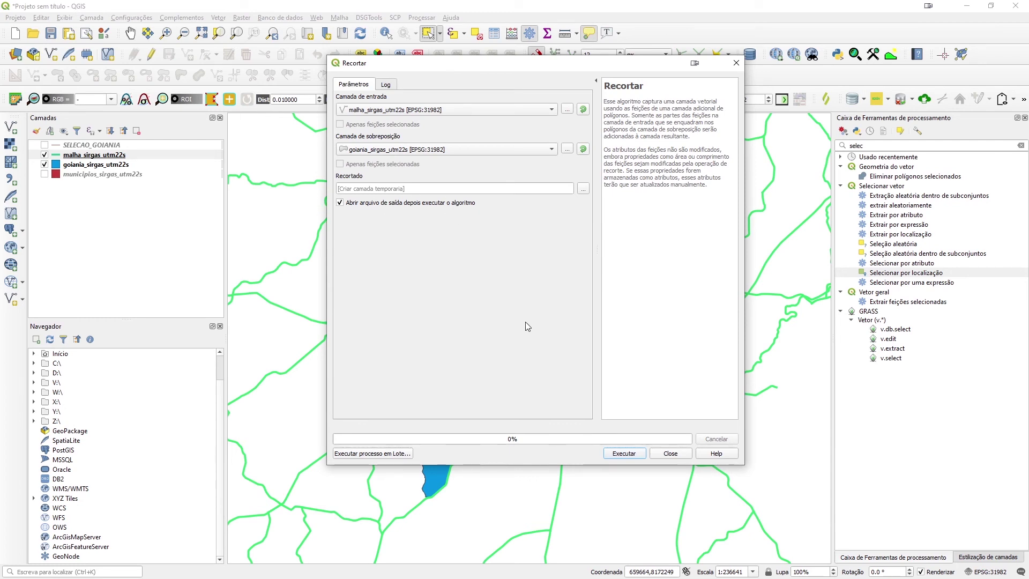
pyautogui.click(624, 453)
pyautogui.click(669, 453)
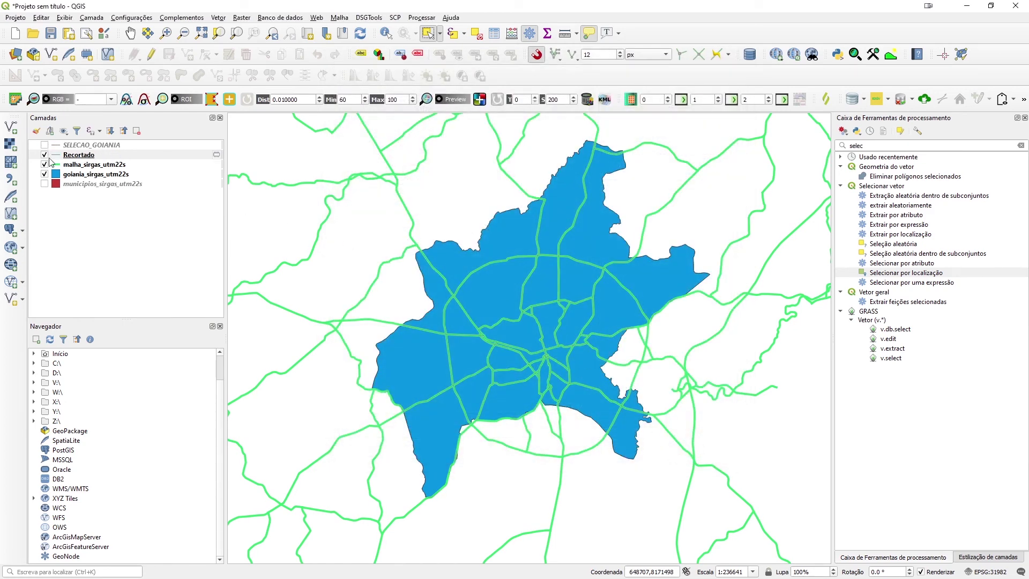
# Hide malha_sirgas_utm22s and style the Recortado roads in red with a line thickness of 1 mm
pyautogui.click(44, 165)
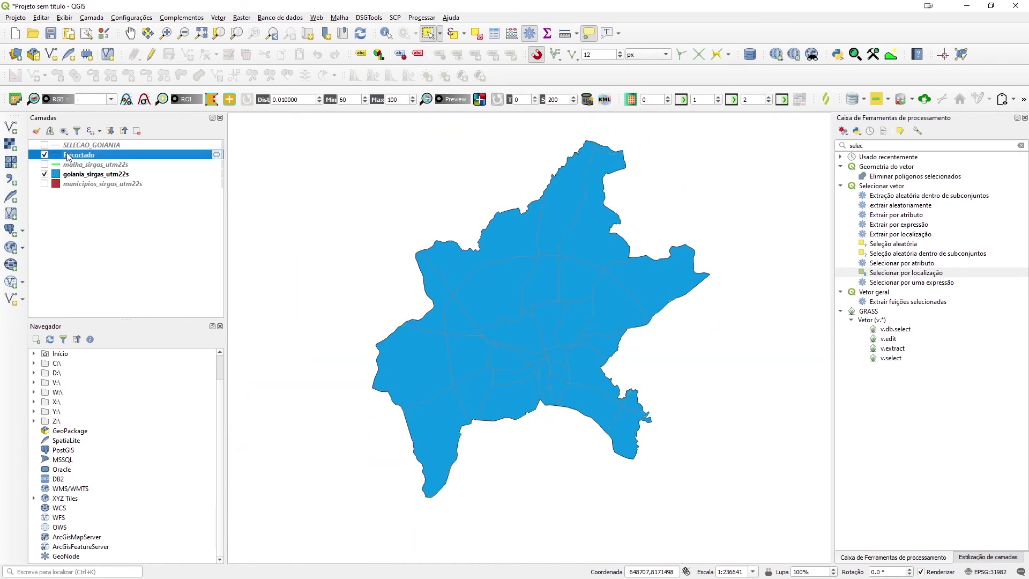
pyautogui.click(981, 558)
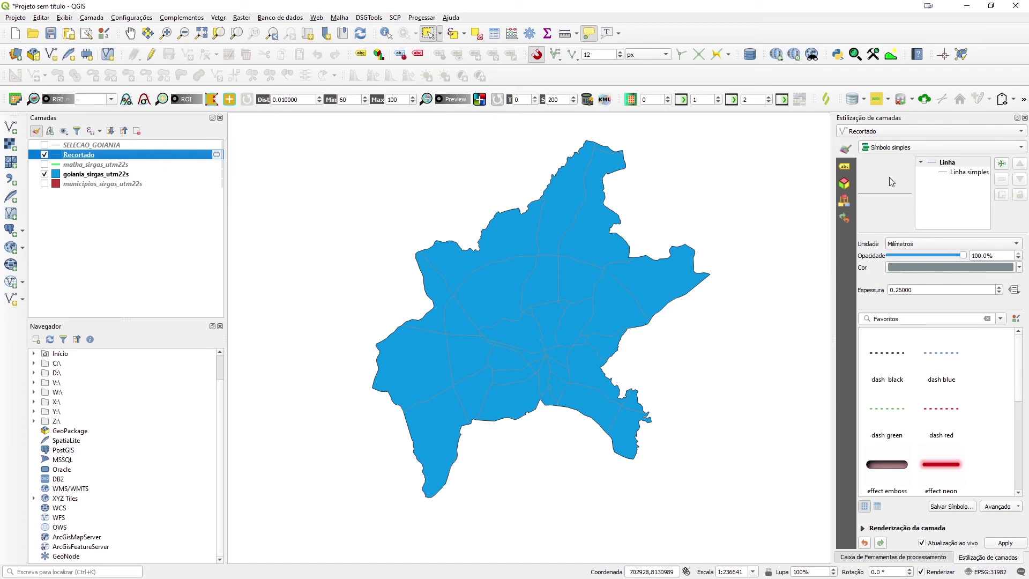
pyautogui.click(1019, 267)
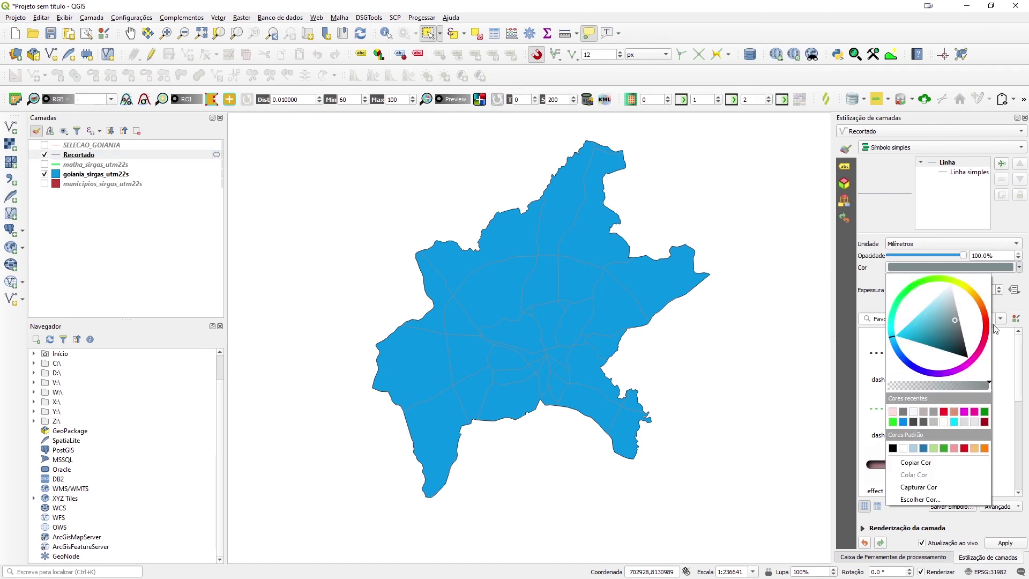
pyautogui.click(993, 329)
pyautogui.click(873, 298)
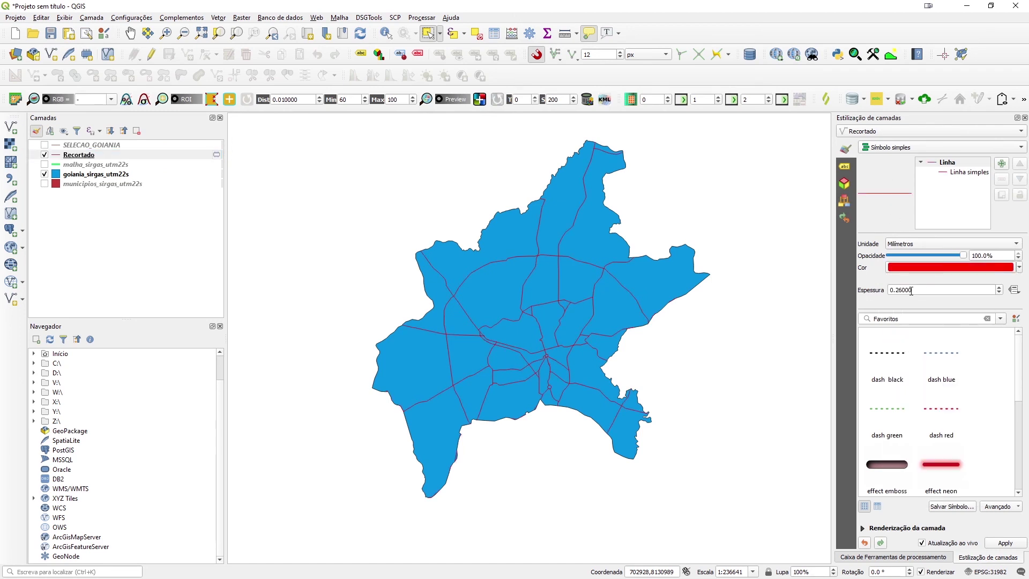
pyautogui.doubleClick(911, 290)
pyautogui.write('1')
pyautogui.press('Return')
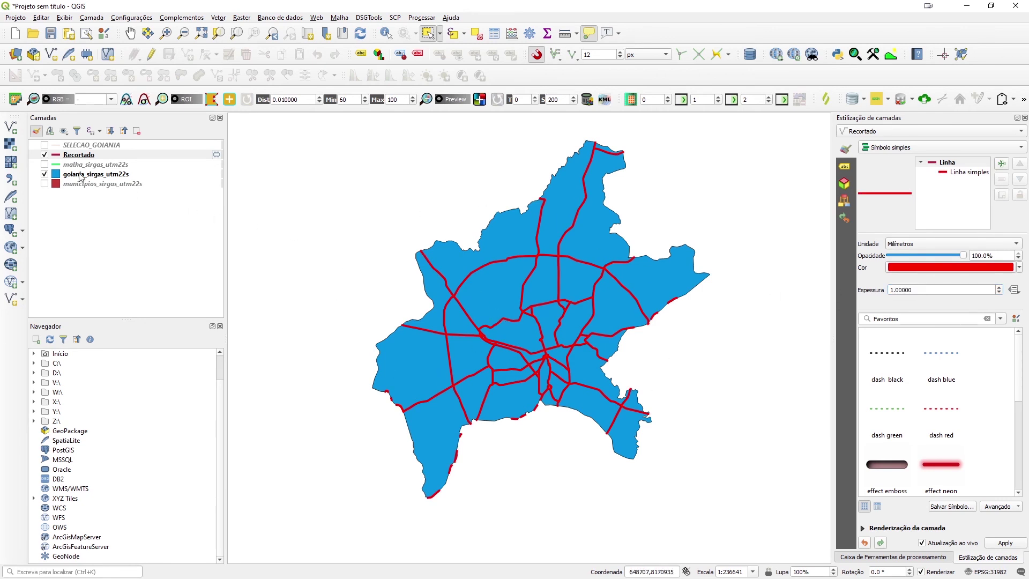
# Show SELECAO_GOIANIA in place of Recortado and clear its selected road
pyautogui.click(45, 144)
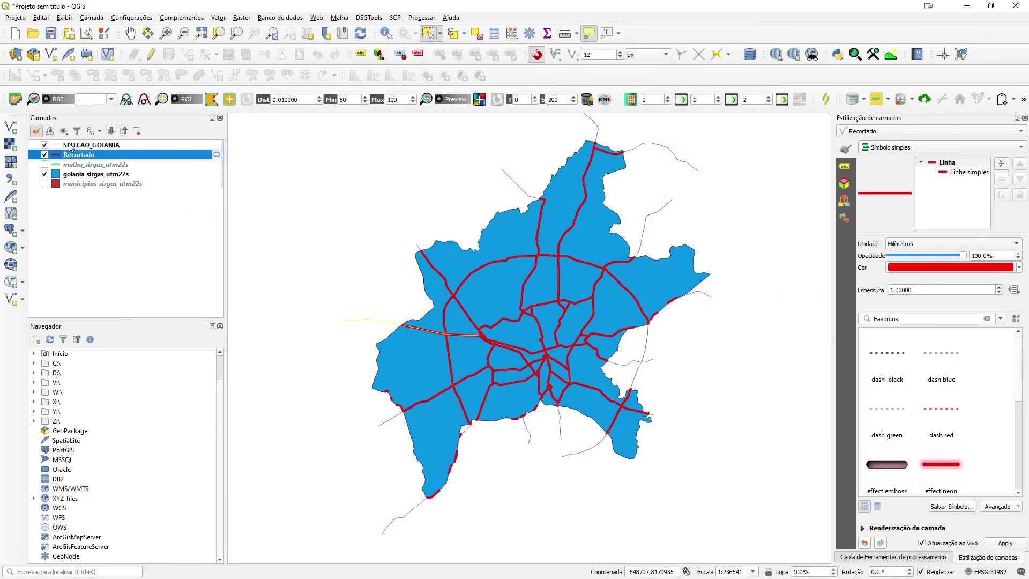
pyautogui.click(70, 145)
pyautogui.click(45, 155)
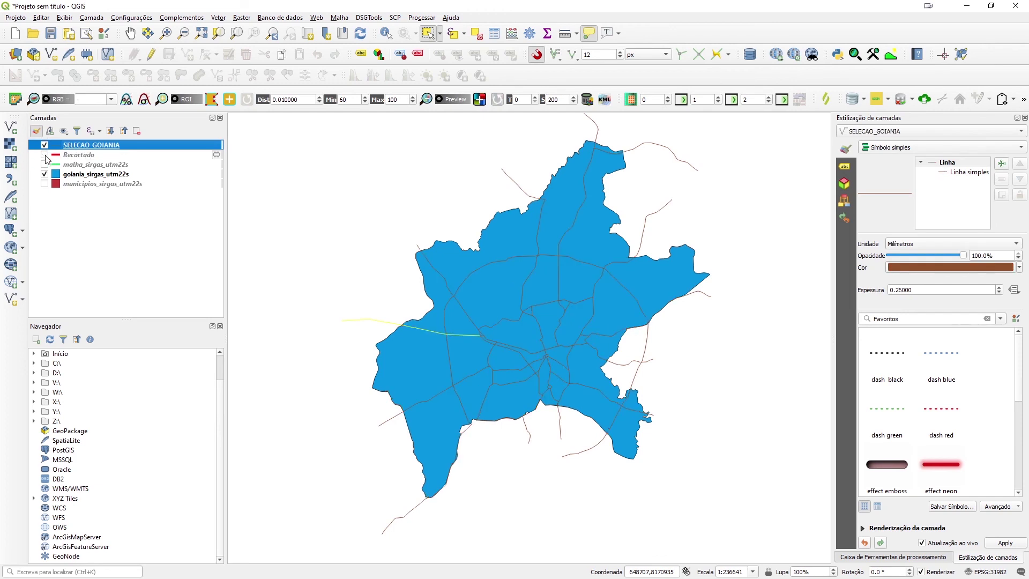
pyautogui.click(382, 254)
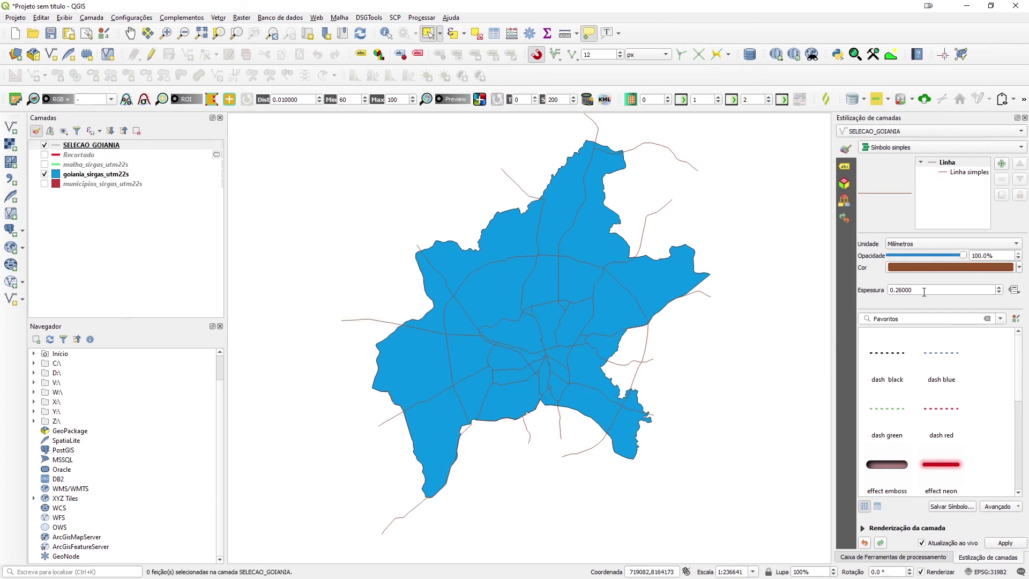
# Style the SELECAO_GOIANIA roads with a line thickness of 1 mm and a bright green color
pyautogui.moveTo(913, 290); pyautogui.dragTo(857, 290)
pyautogui.write('1')
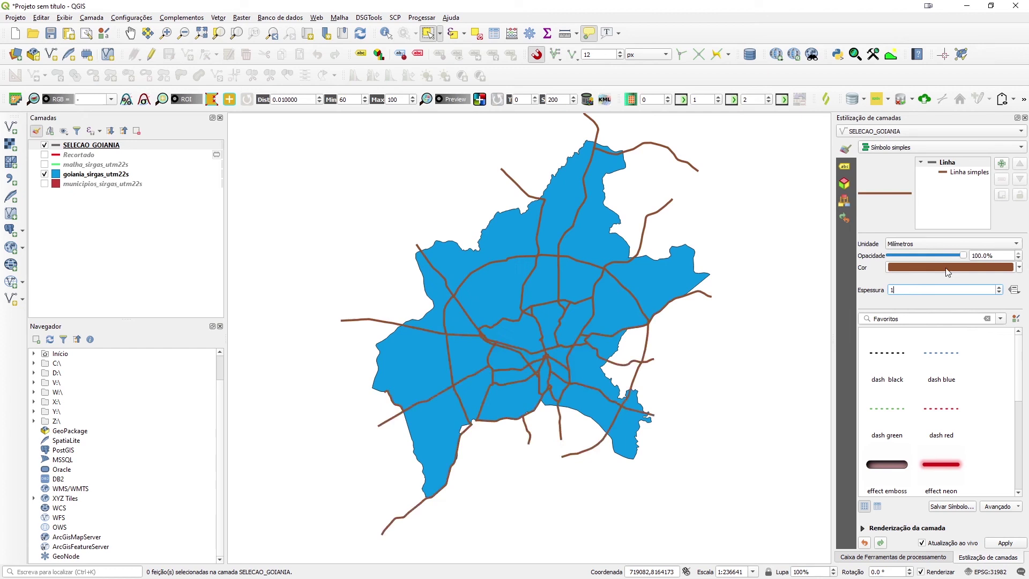
pyautogui.click(1020, 268)
pyautogui.click(896, 308)
pyautogui.click(921, 322)
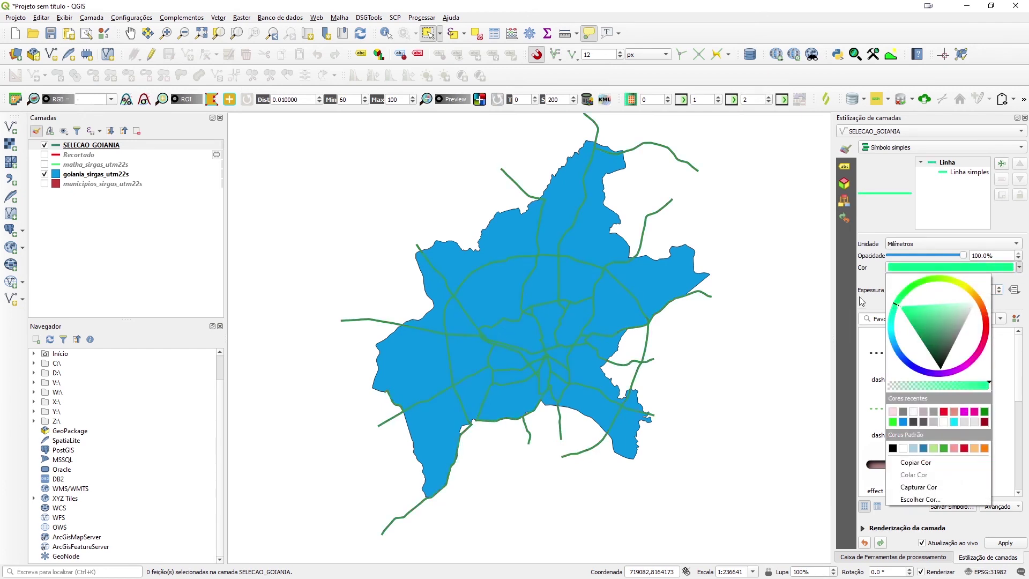
# Shift the SELECAO_GOIANIA line color to a purer bright green and close the color picker
pyautogui.moveTo(897, 301); pyautogui.dragTo(910, 284)
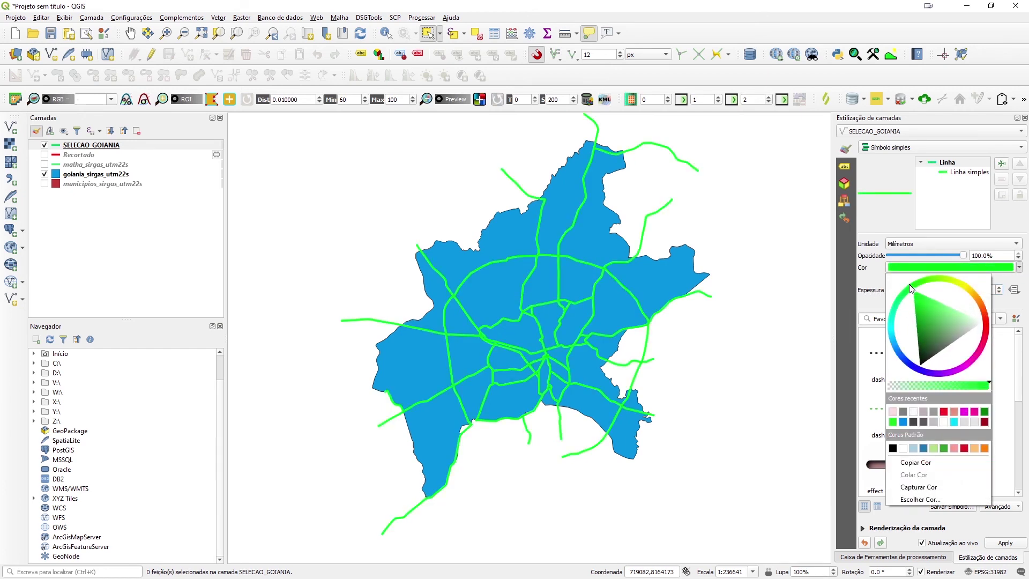
pyautogui.click(740, 299)
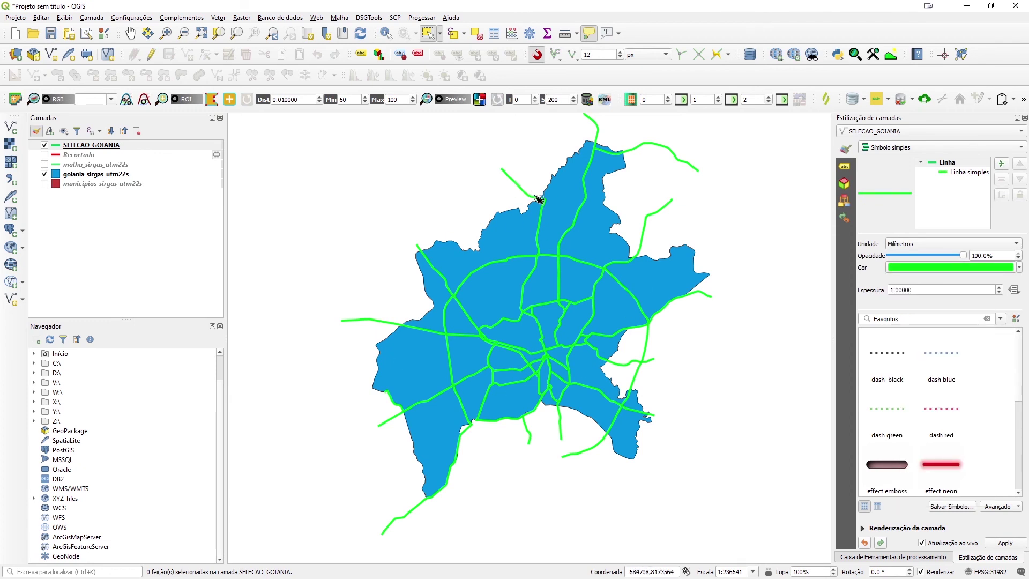
pyautogui.moveTo(519, 267); pyautogui.dragTo(498, 299)
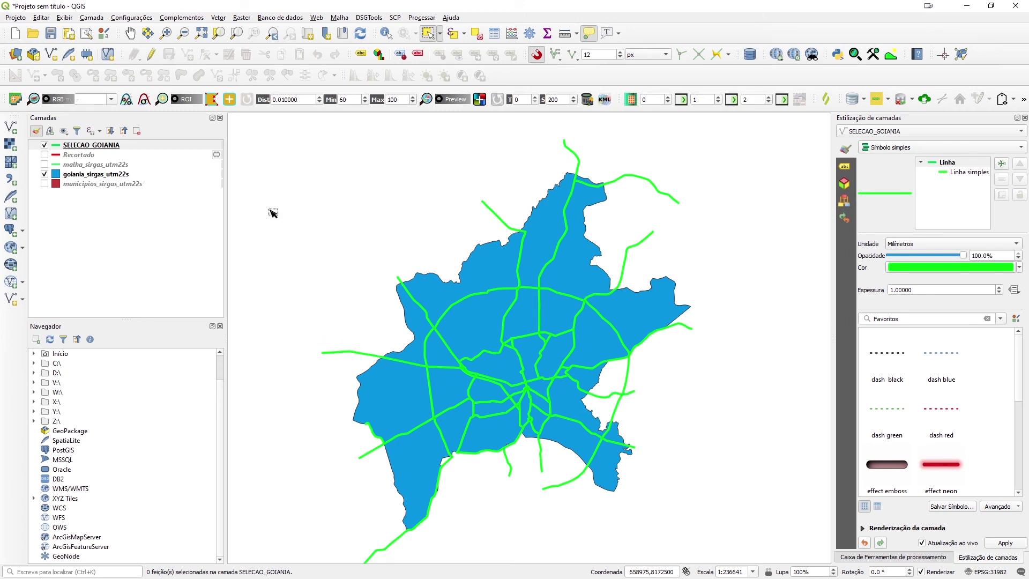
# Show Recortado, place it above SELECAO_GOIANIA in the layer order, and display both road layers together for comparison
pyautogui.click(45, 150)
pyautogui.click(44, 155)
pyautogui.click(45, 145)
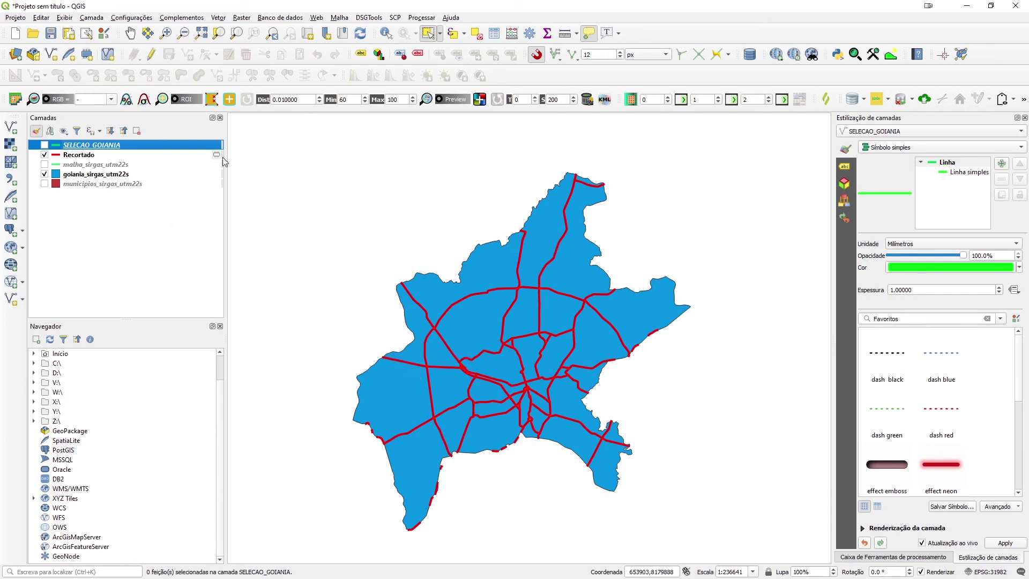
pyautogui.moveTo(104, 146); pyautogui.dragTo(49, 156)
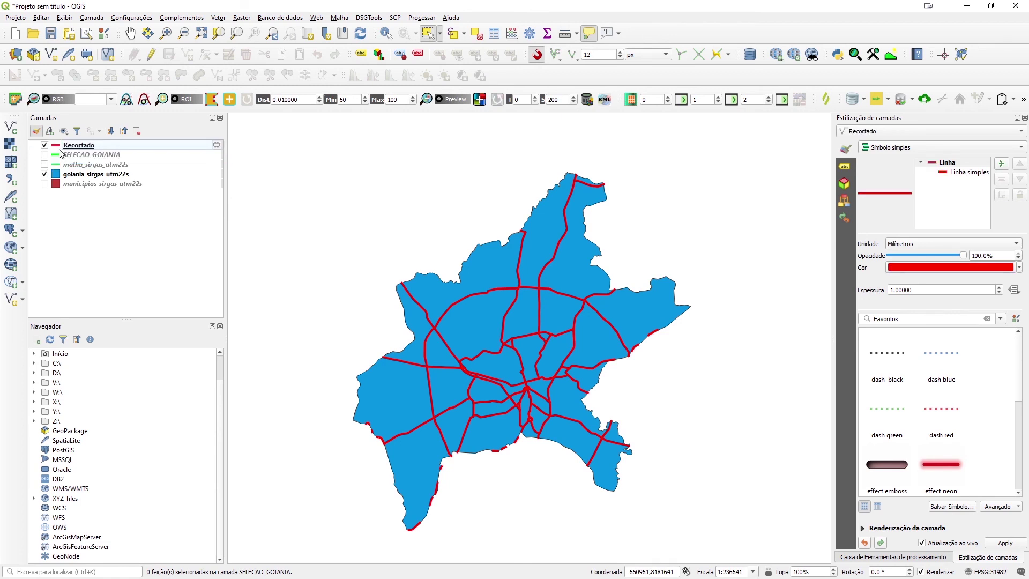
pyautogui.click(45, 156)
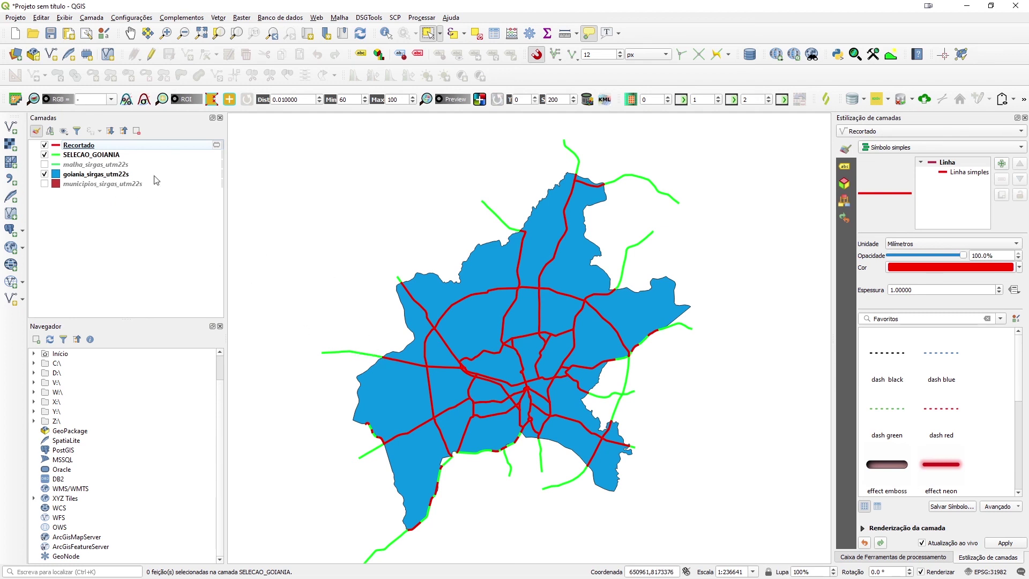
# Hide SELECAO_GOIANIA and export all Recortado features as shapefile RECORTE_GOIANIA.SHP in the DADOS folder, adding it to the map
pyautogui.click(83, 156)
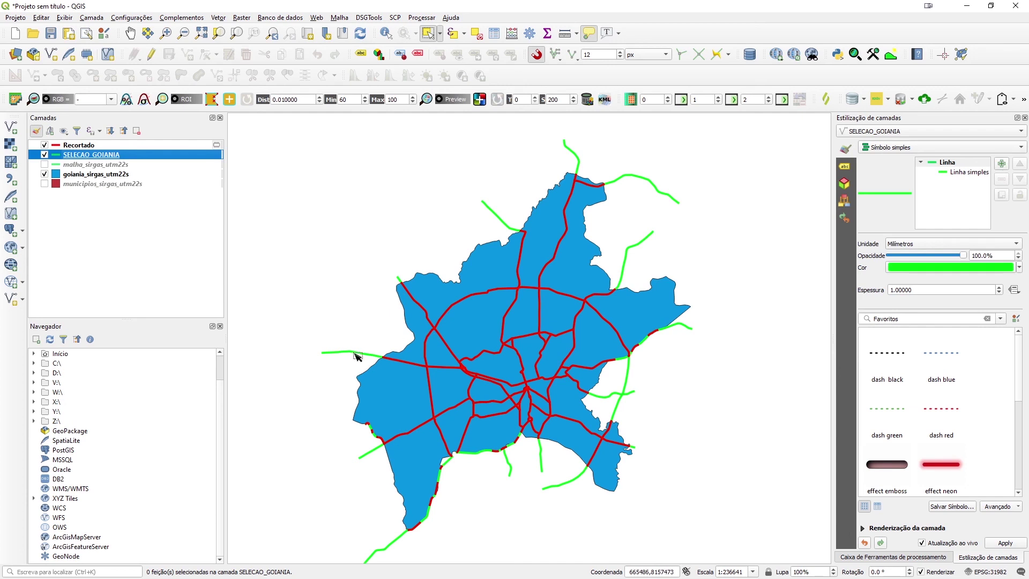
pyautogui.click(44, 155)
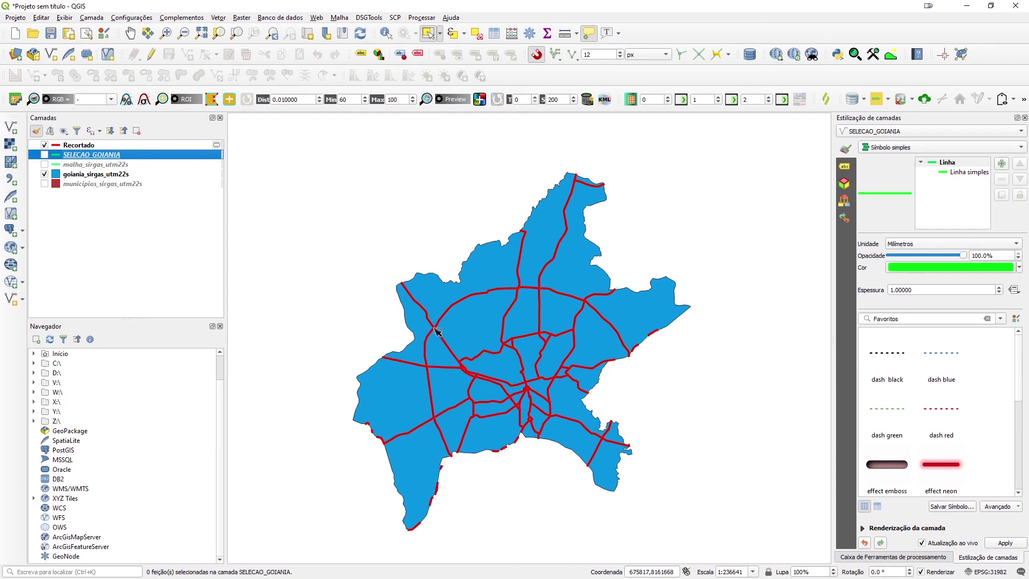
pyautogui.click(78, 146)
pyautogui.rightClick(83, 148)
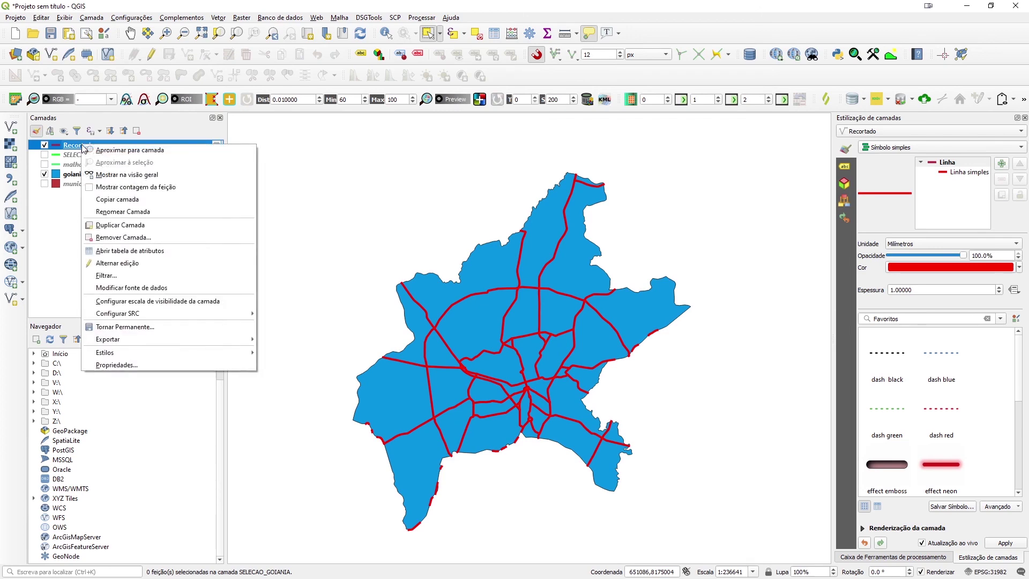
pyautogui.moveTo(232, 338)
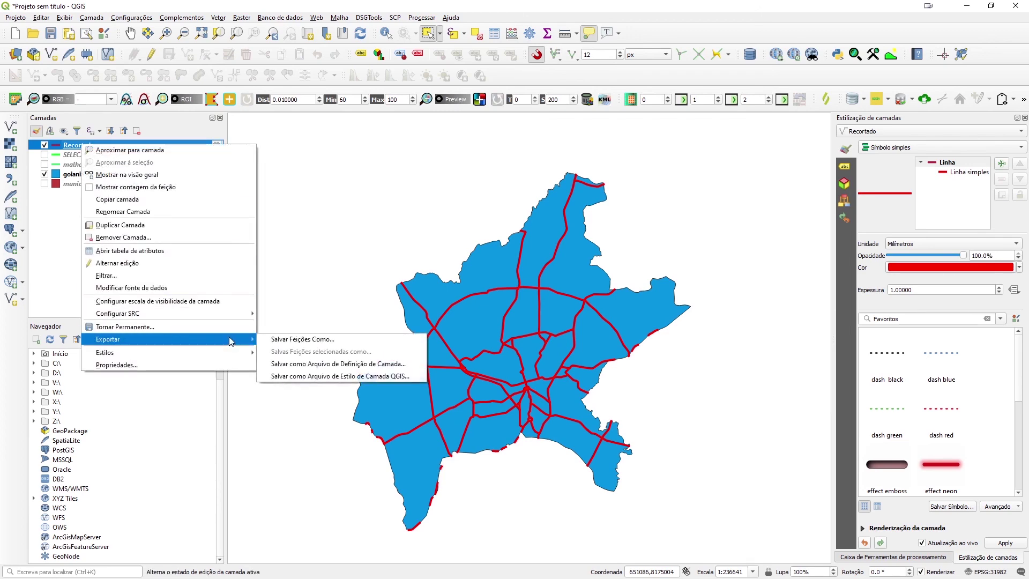
pyautogui.click(328, 341)
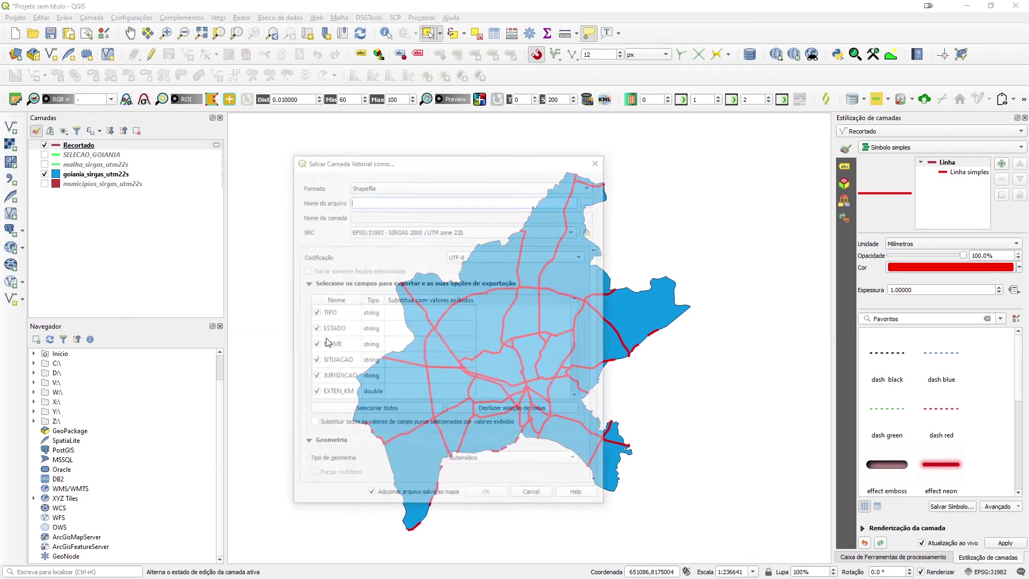
pyautogui.hotkey('ctrl', 'v')
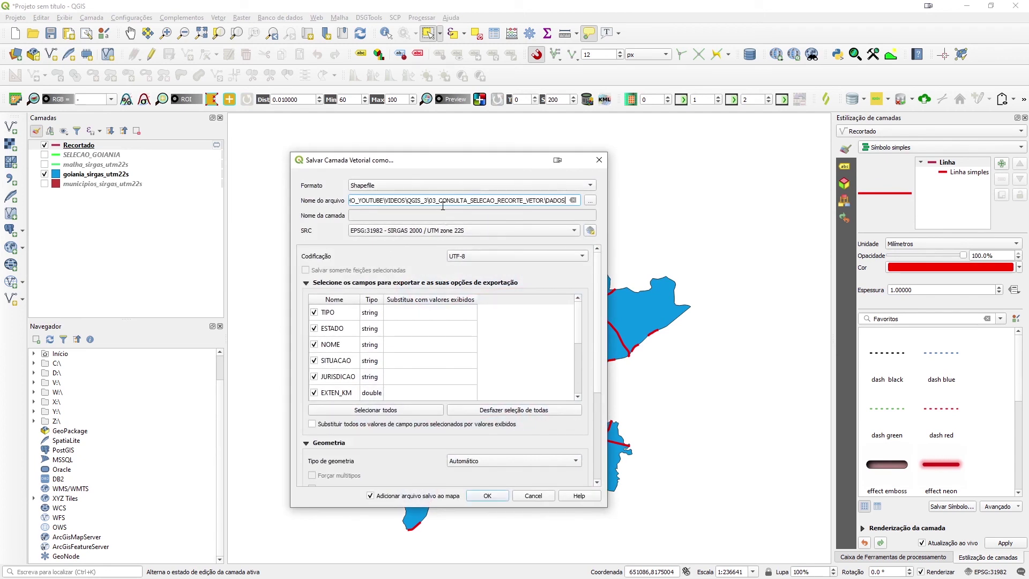
pyautogui.write('\\')
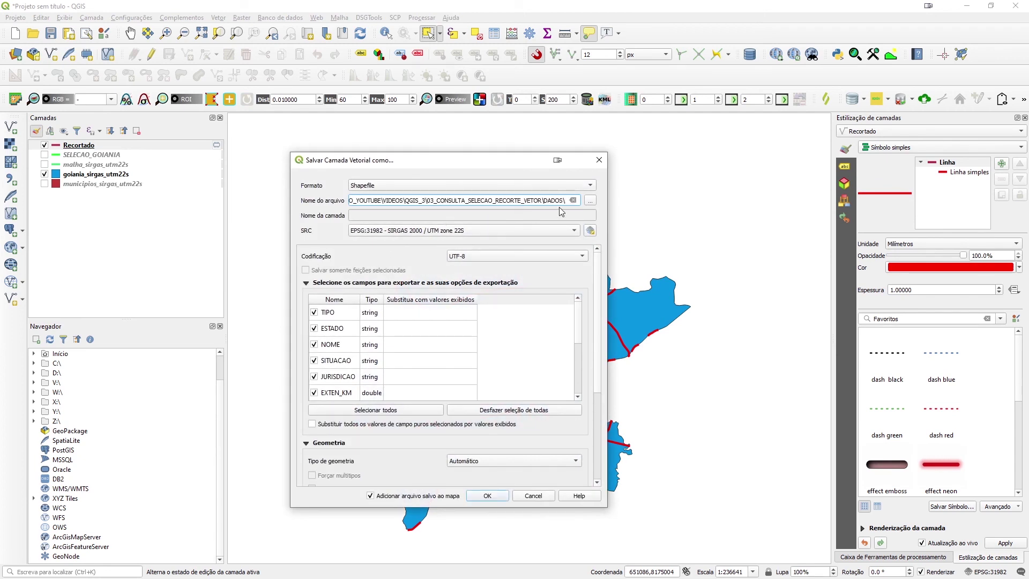
pyautogui.write('RECORTE_GOIA')
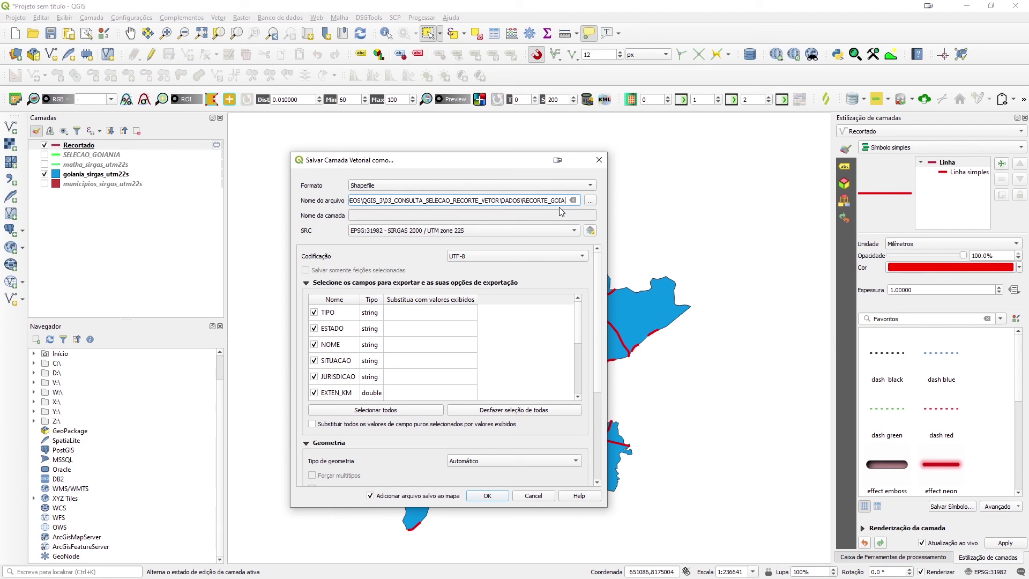
pyautogui.write('NIA.SHP')
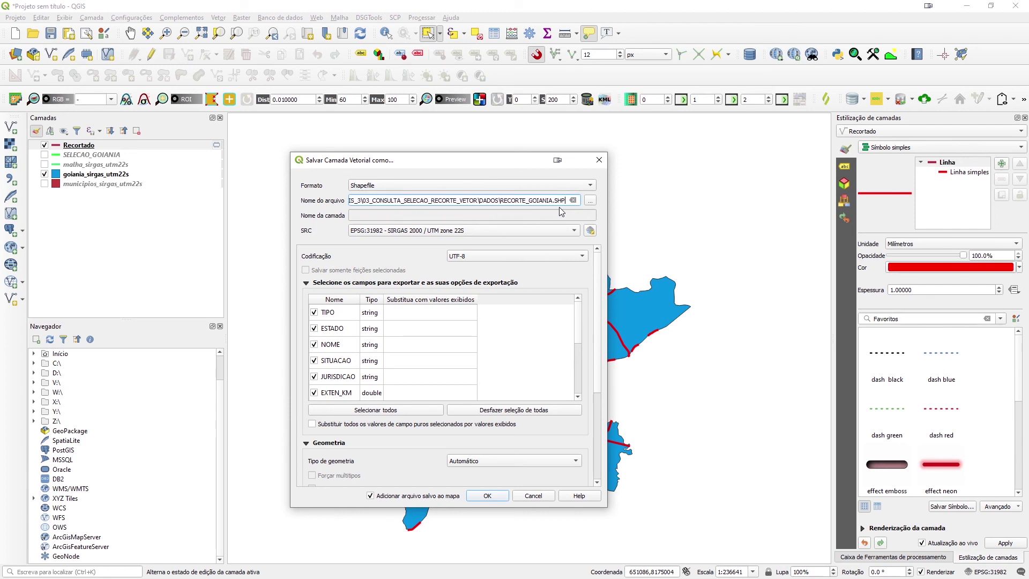
pyautogui.scroll(-5, 427, 471)
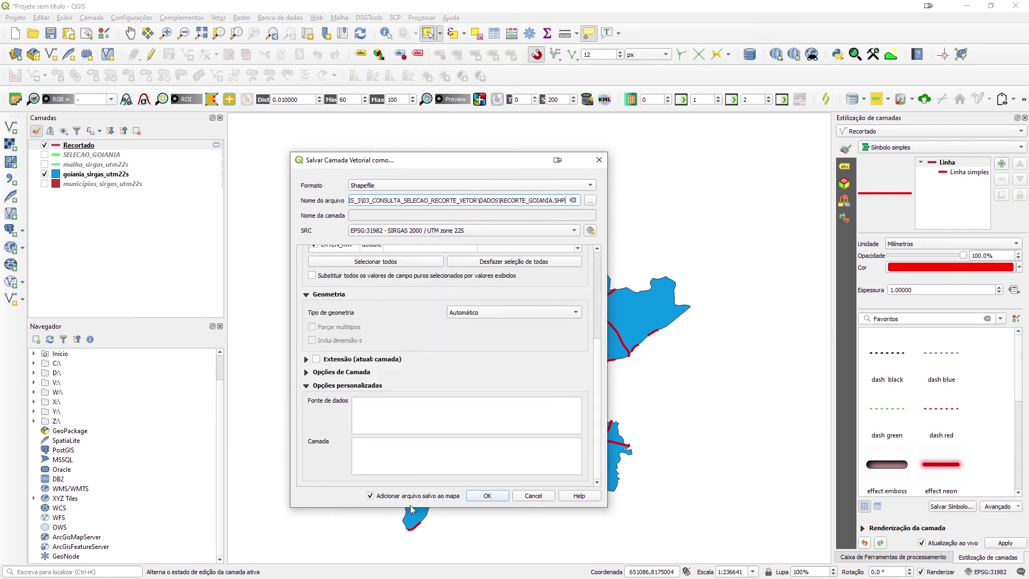
pyautogui.click(487, 495)
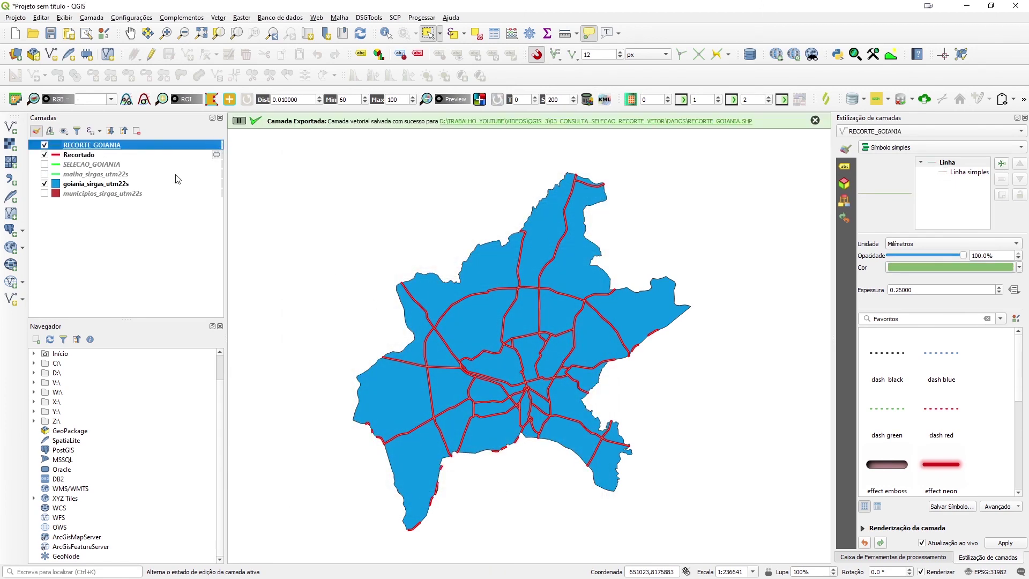
# Remove the temporary Recortado layer from the project
pyautogui.rightClick(78, 157)
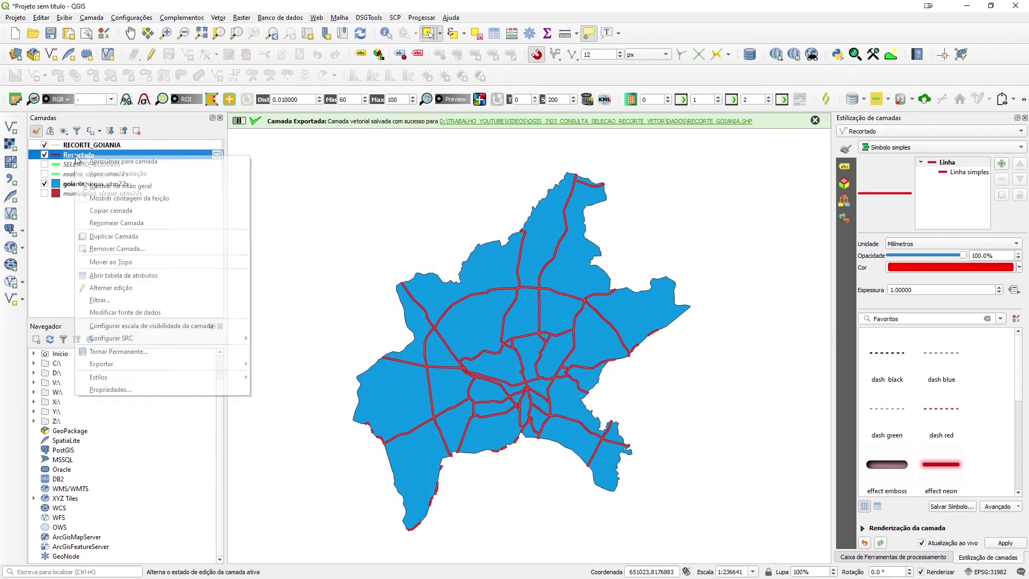
pyautogui.click(137, 251)
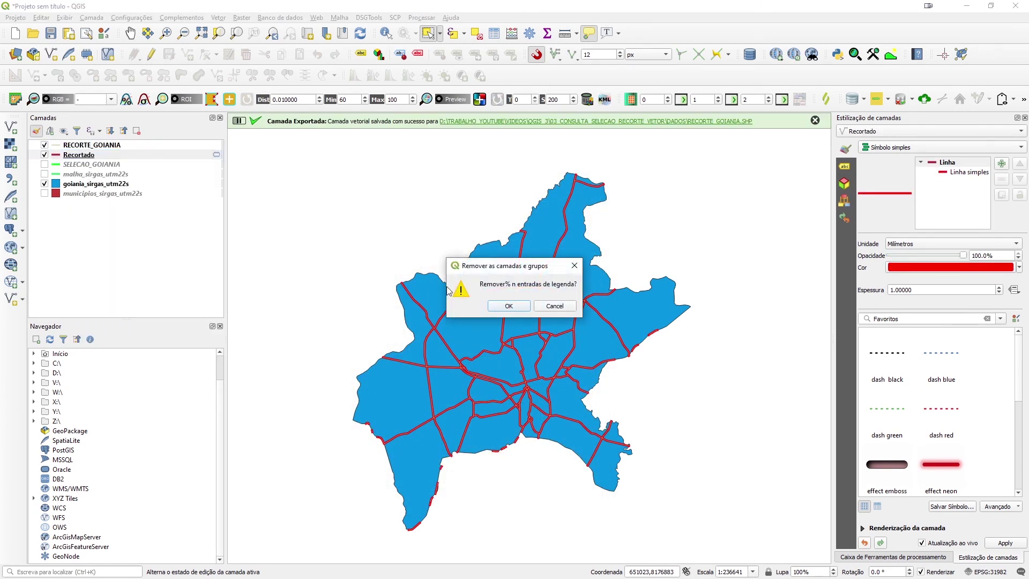
pyautogui.click(507, 310)
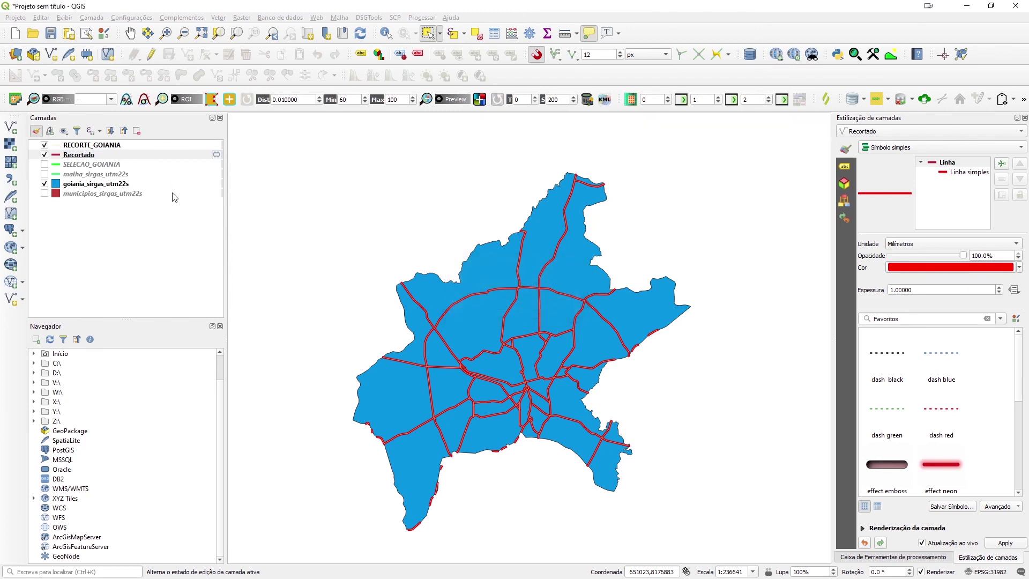
# Style the RECORTE_GOIANIA roads with the dash black preset, a thicker line and a red color
pyautogui.click(100, 147)
pyautogui.click(1019, 268)
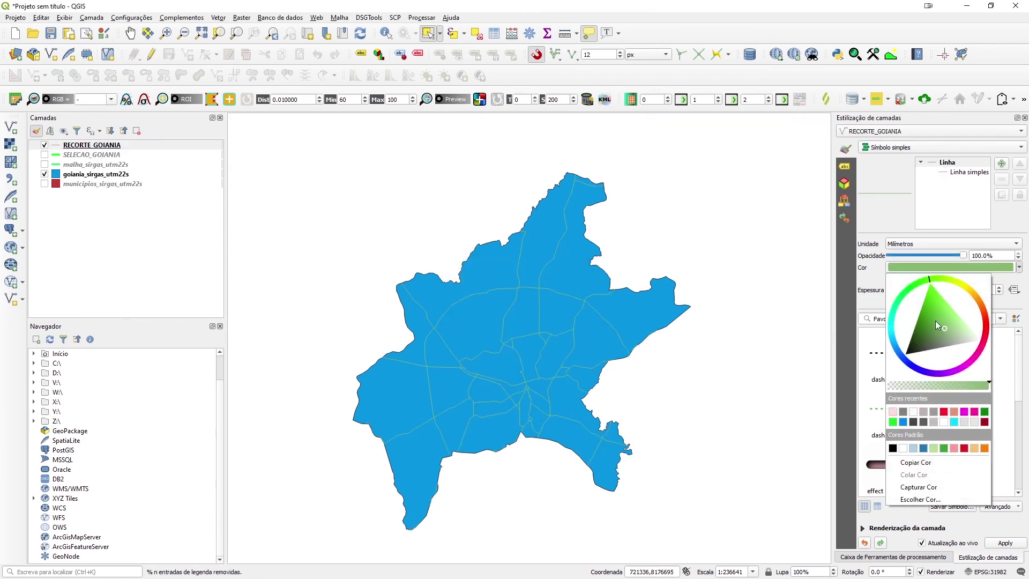
pyautogui.moveTo(935, 320); pyautogui.dragTo(989, 327)
pyautogui.click(988, 324)
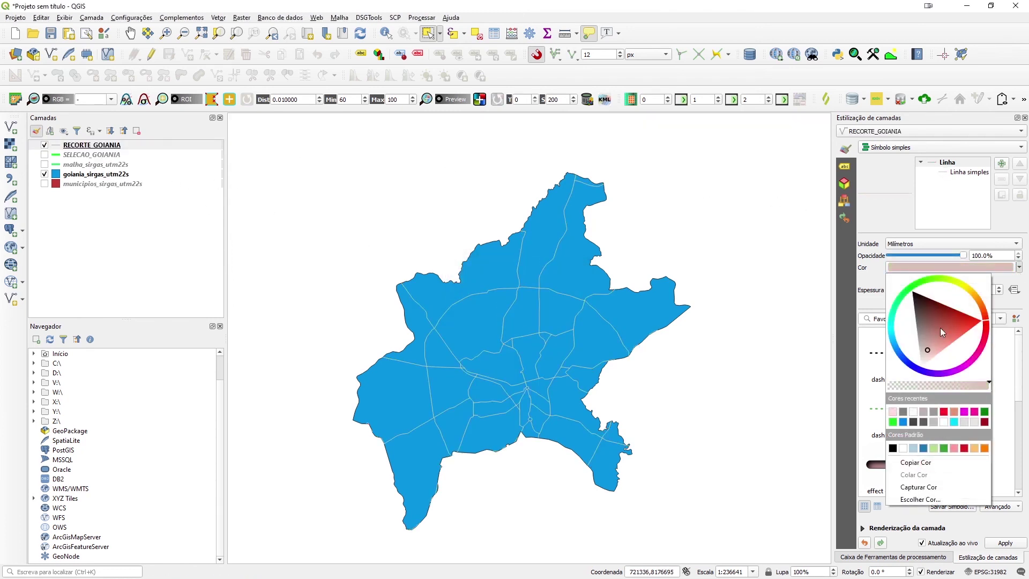
pyautogui.click(877, 363)
pyautogui.moveTo(922, 289); pyautogui.dragTo(873, 291)
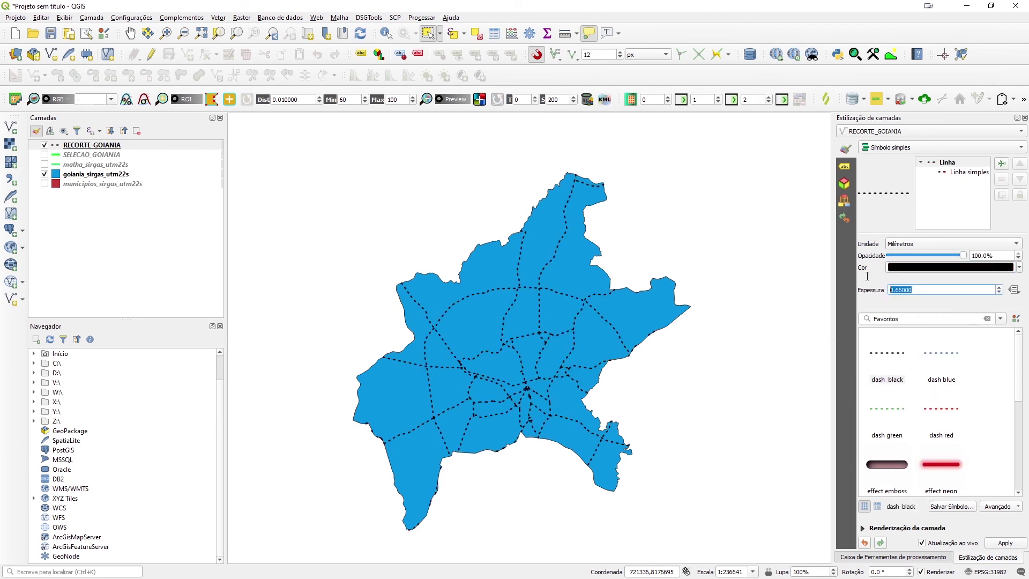
pyautogui.click(912, 266)
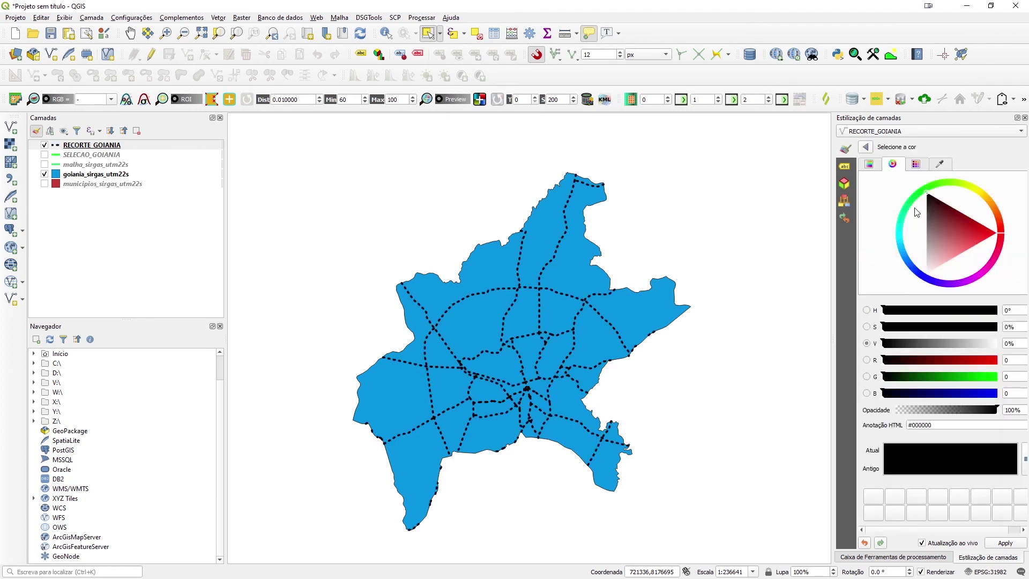
pyautogui.click(996, 233)
pyautogui.press('Escape')
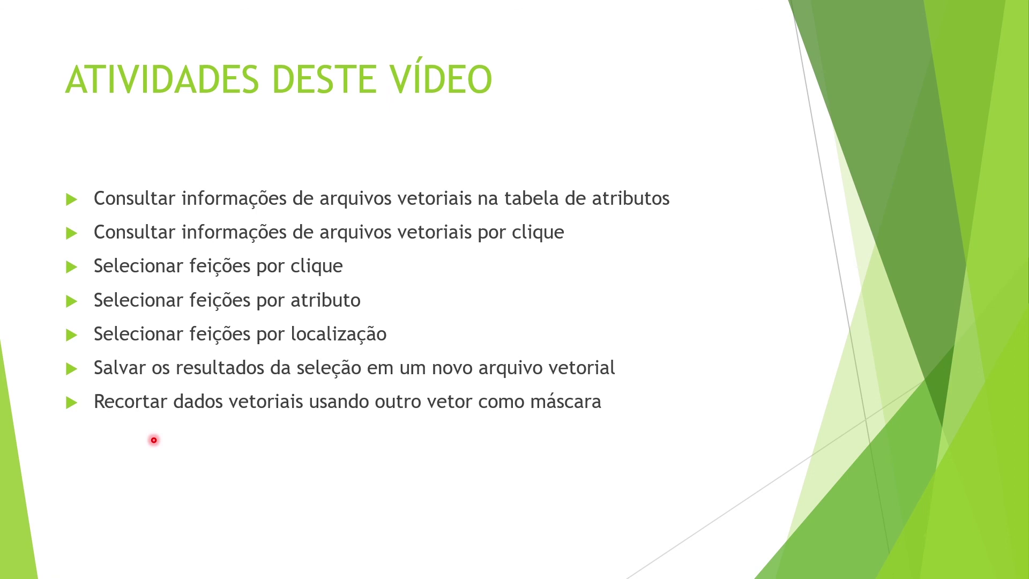
pyautogui.press('Right')
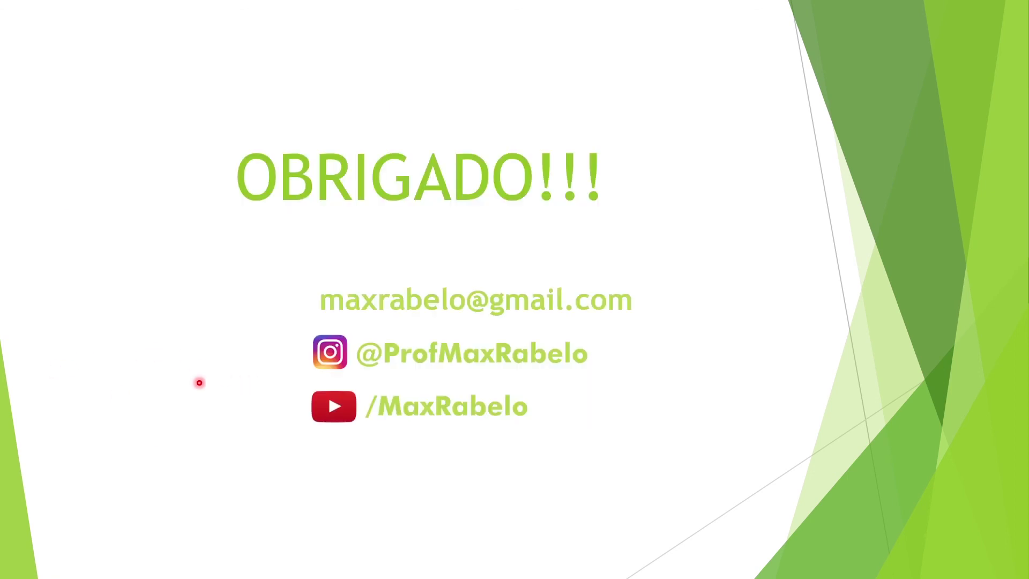